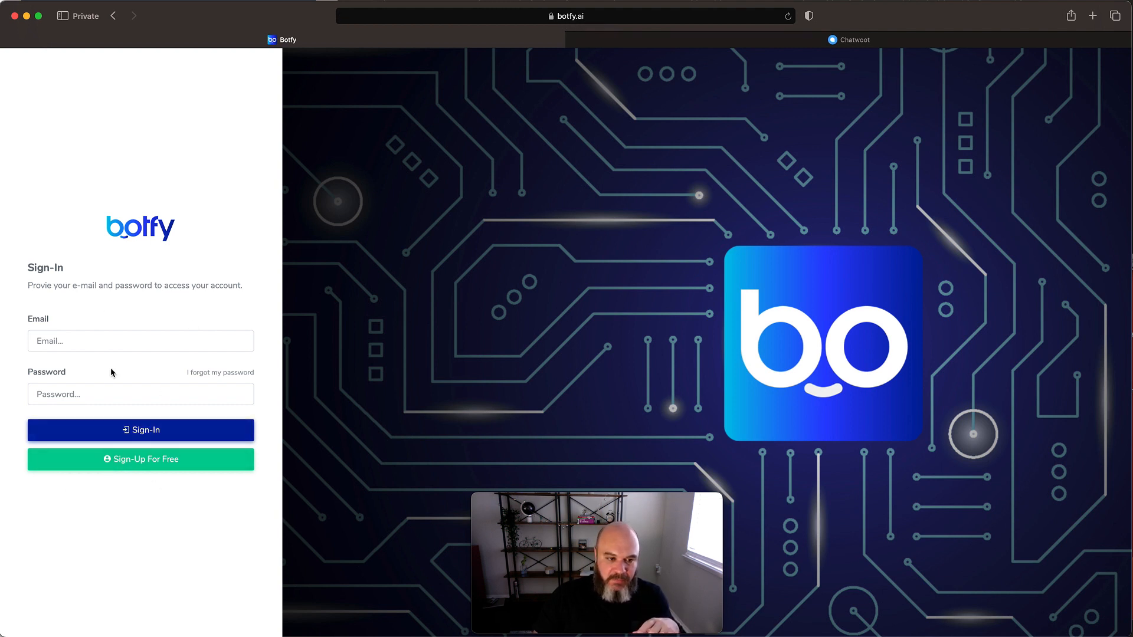
- Fill in the account e-mail and password with the saved credentials and sign in
left_click(106, 340)
left_click(89, 366)
left_click(211, 430)
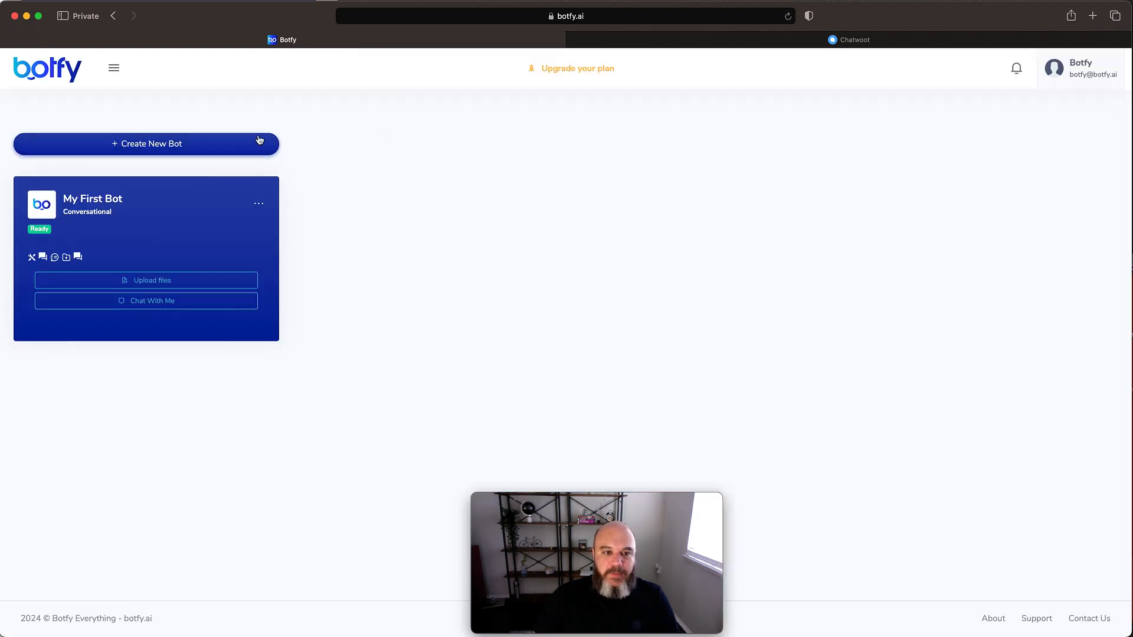
- Create a new bot named "Chatbot ChatWoot" with the bot type Conversational
left_click(187, 144)
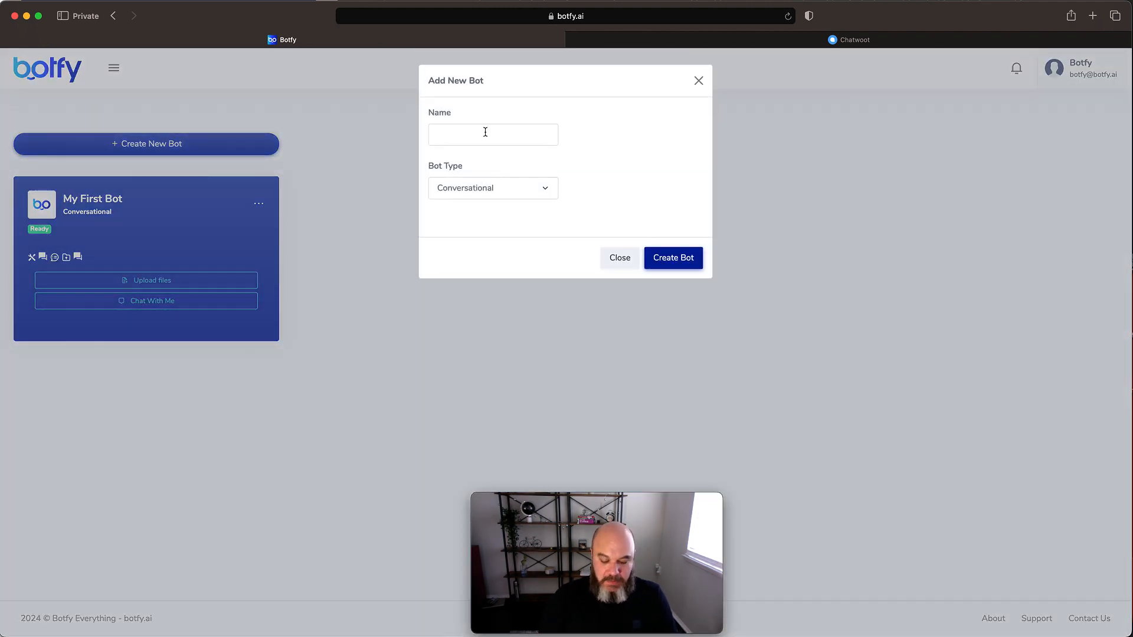
type("Chat")
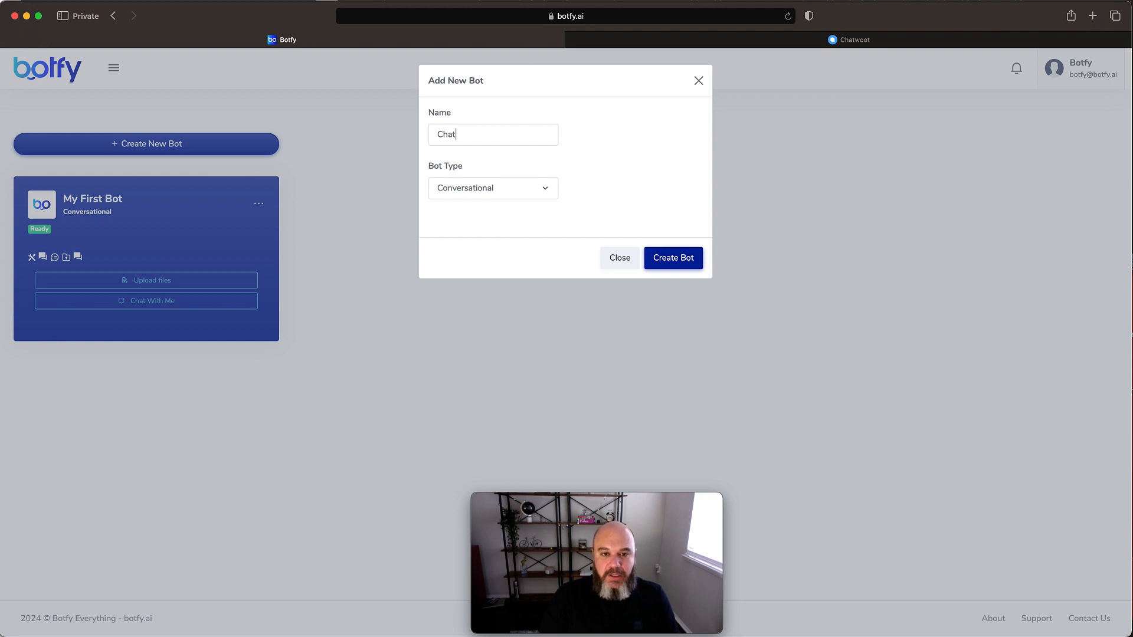
type("bot ")
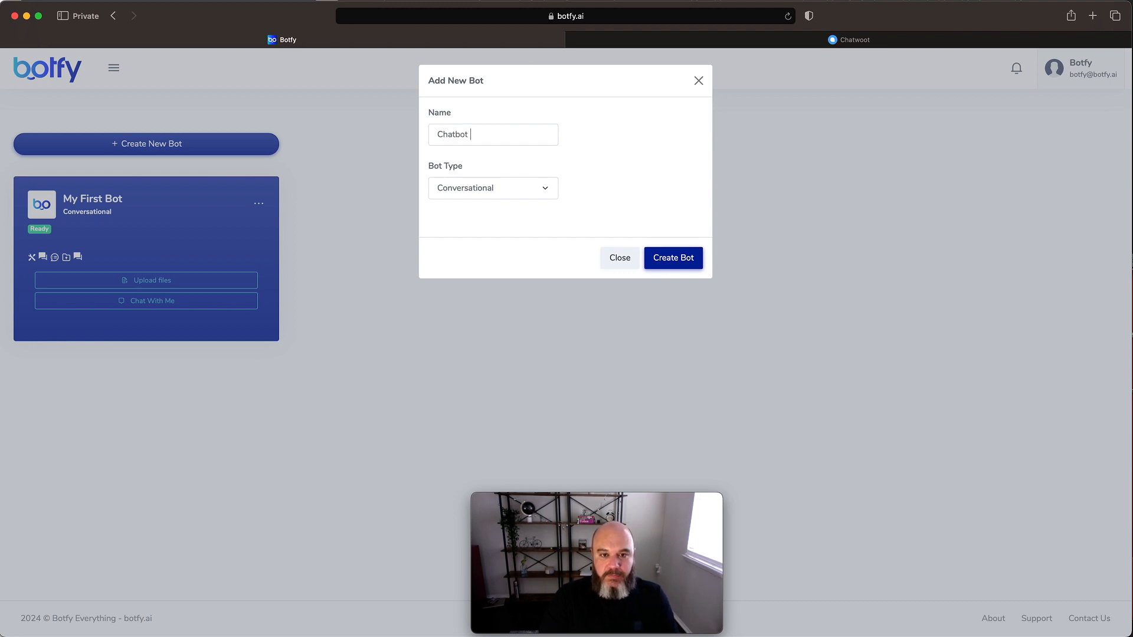
type("ChatWoot")
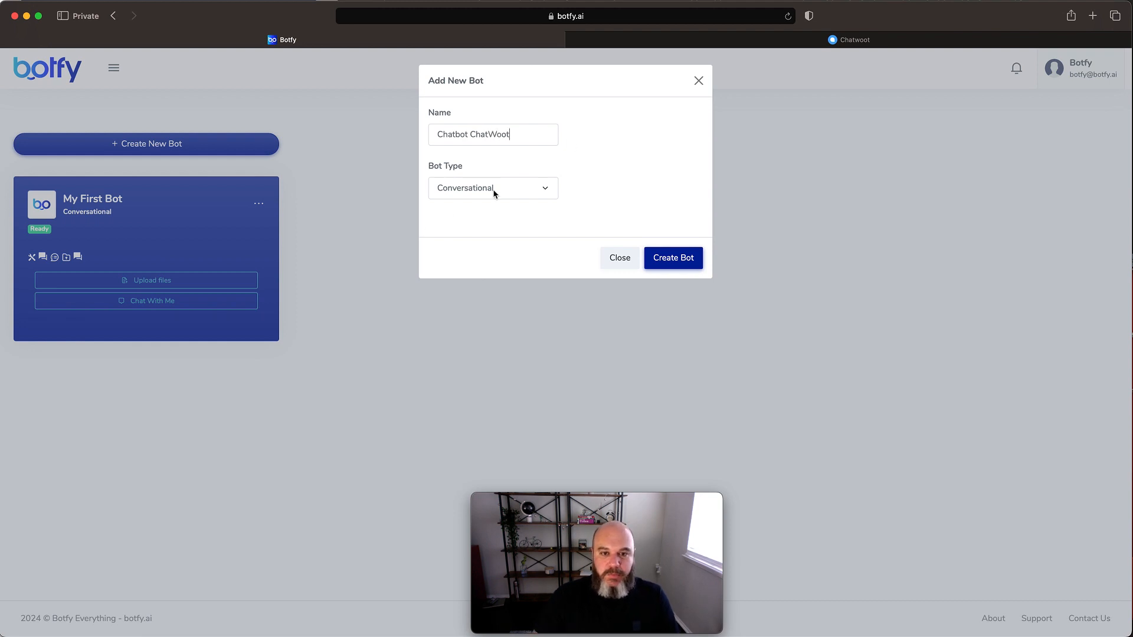
left_click(679, 265)
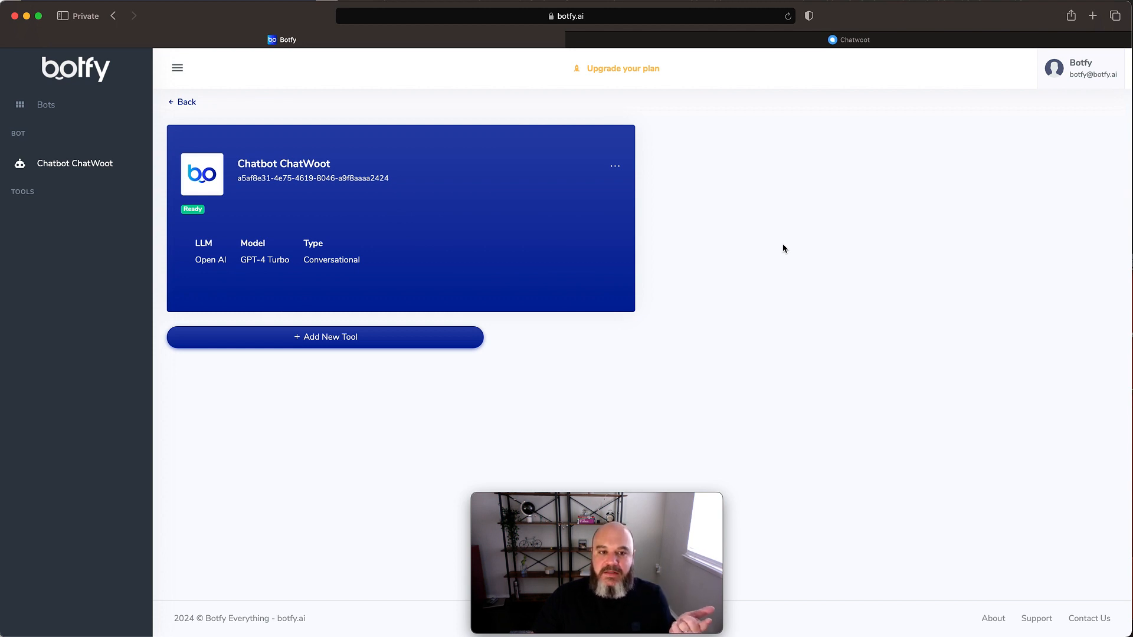
- Add the Conversation Buffer Memory tool and the from-scratch Prompt tool to the bot
left_click(341, 344)
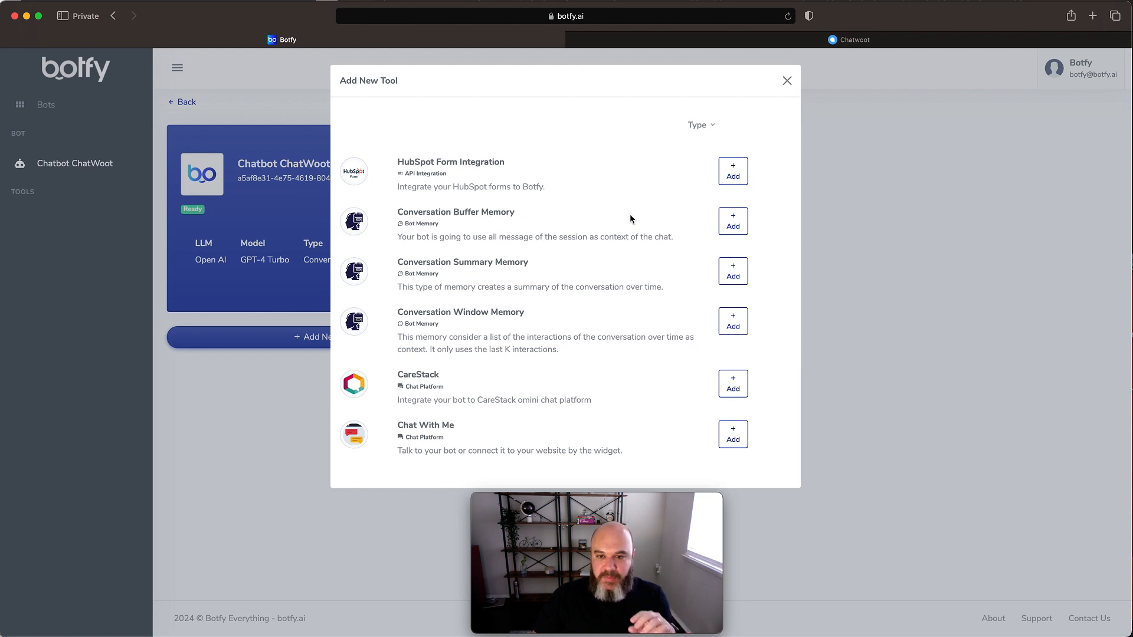
left_click(737, 223)
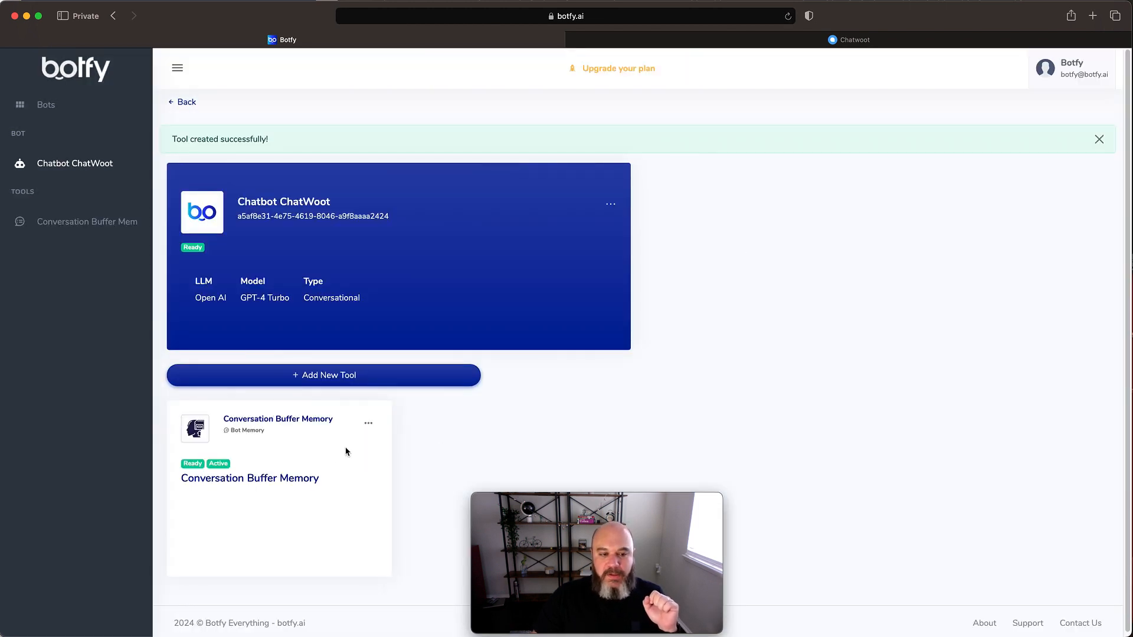
left_click(419, 378)
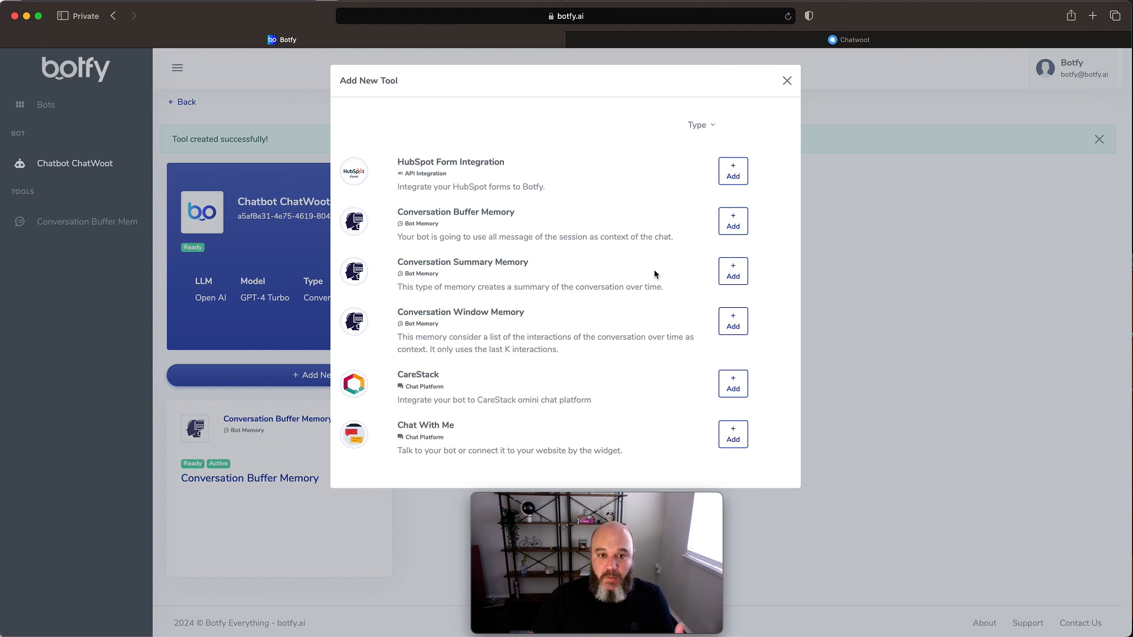
left_click(700, 127)
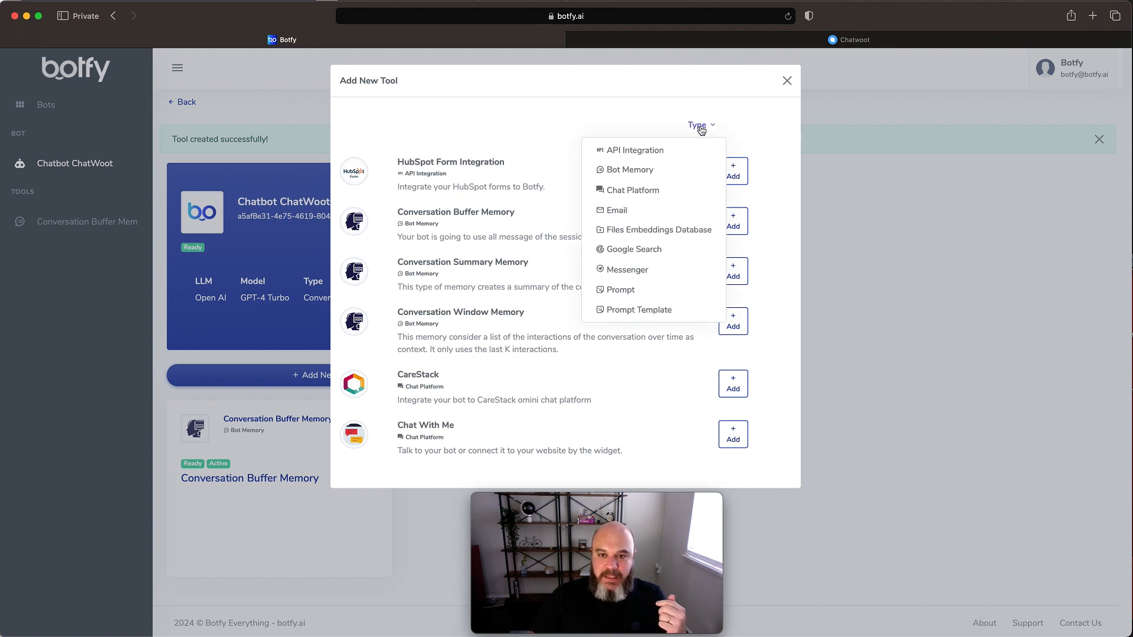
left_click(649, 289)
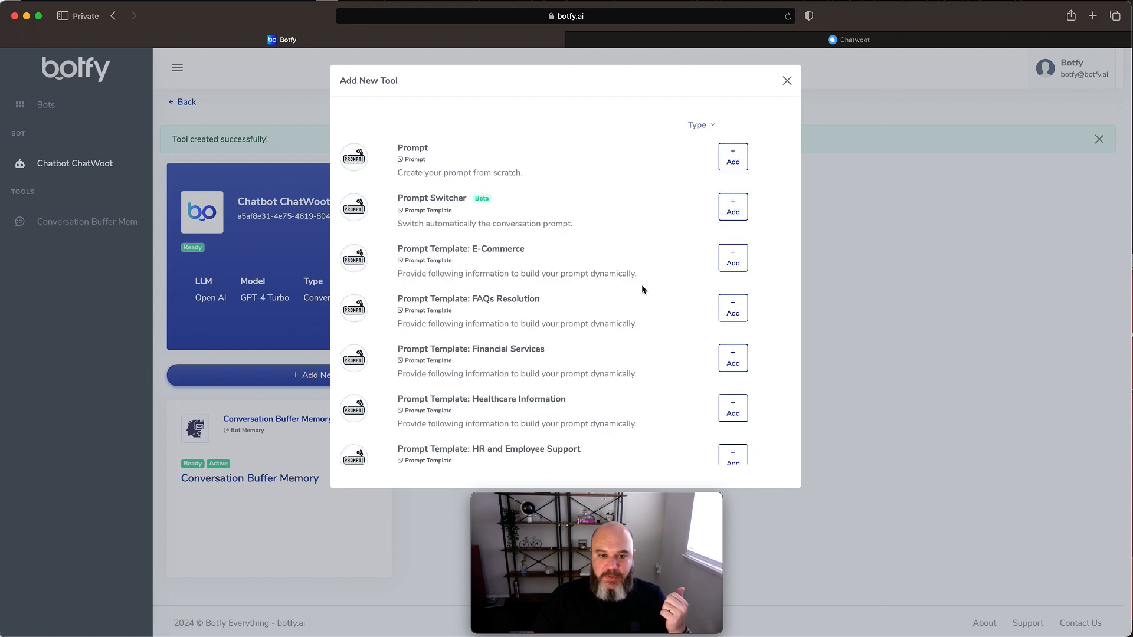
scroll(618, 269, "down", 1)
scroll(618, 271, "up", 1)
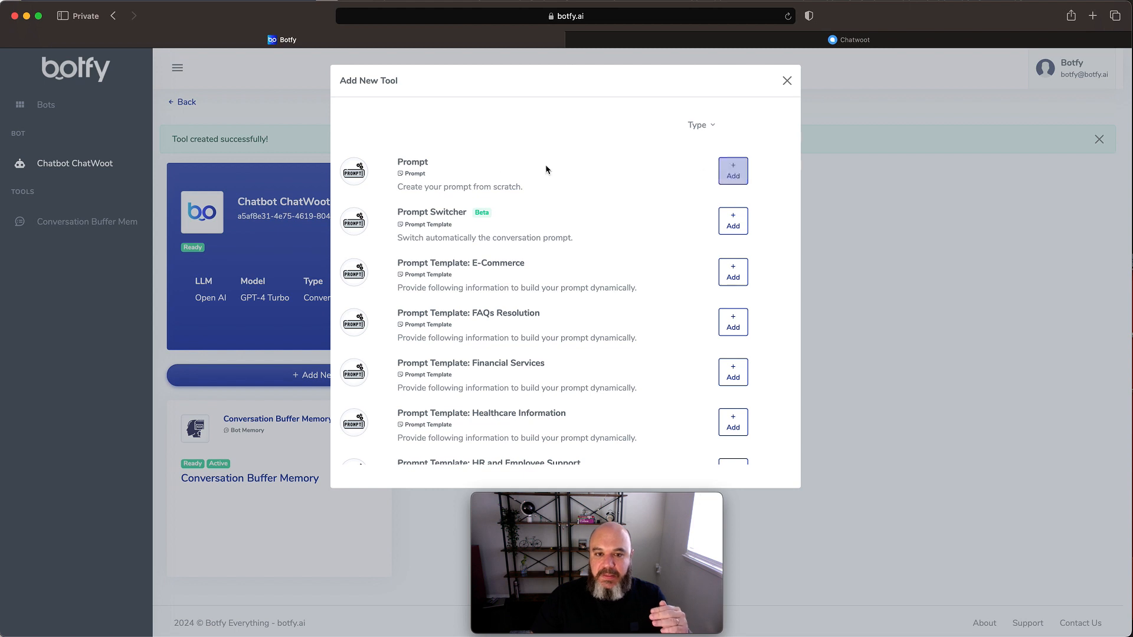
left_click(727, 171)
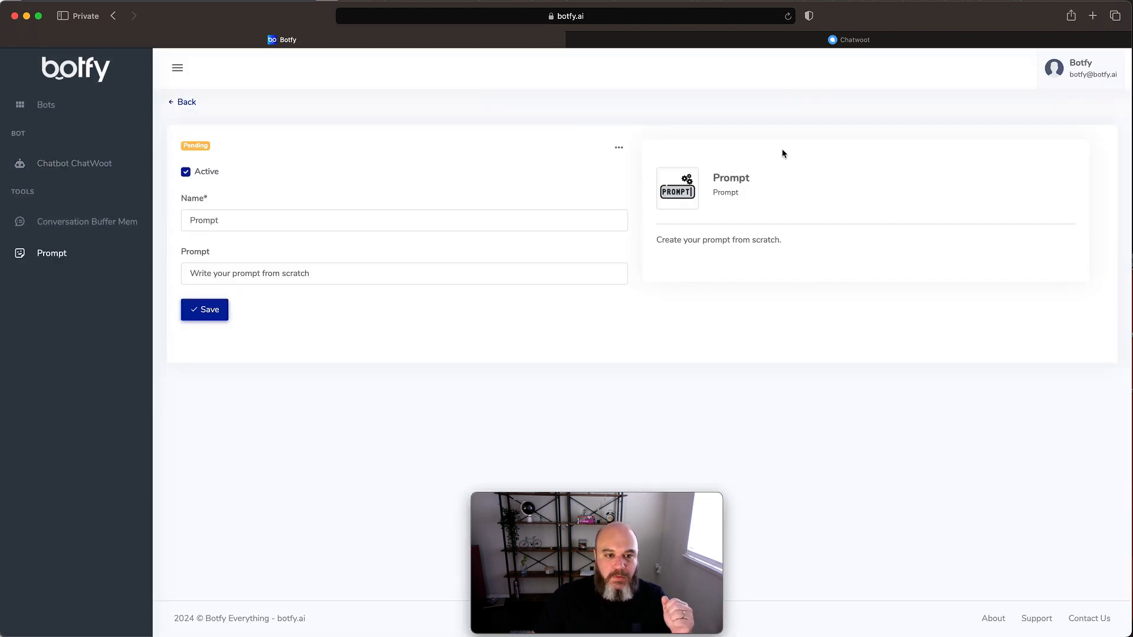
- Replace the default prompt with "Você é um chatbot de atendimento de clientes da empresa Baby Empire Rental Stroller." and save the tool
left_click_drag(344, 273, 179, 270)
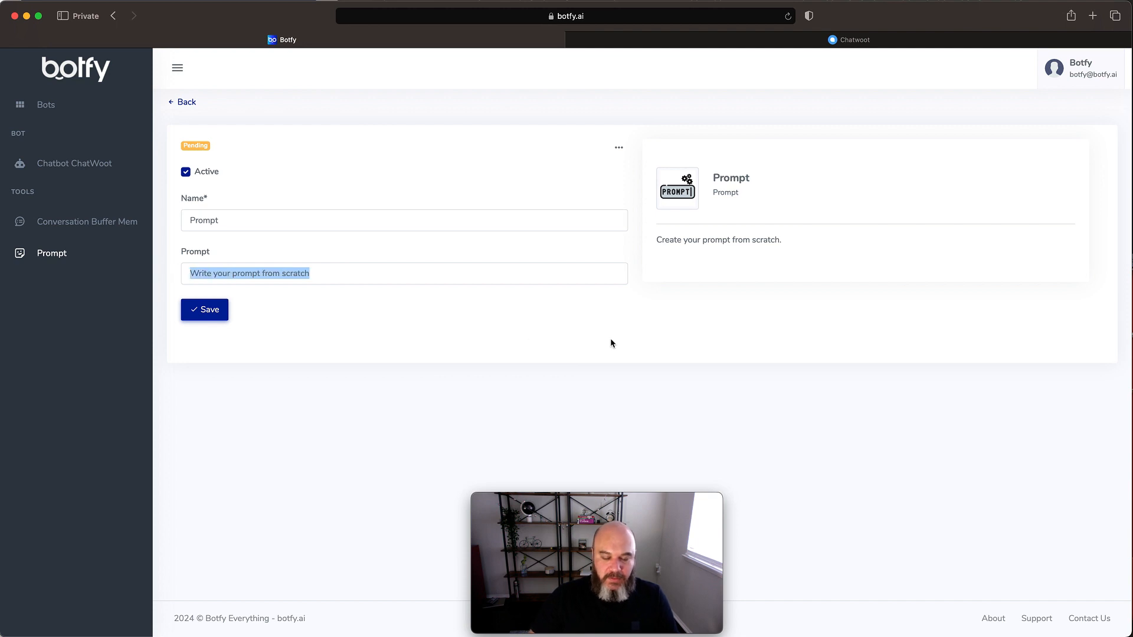
key("BackSpace")
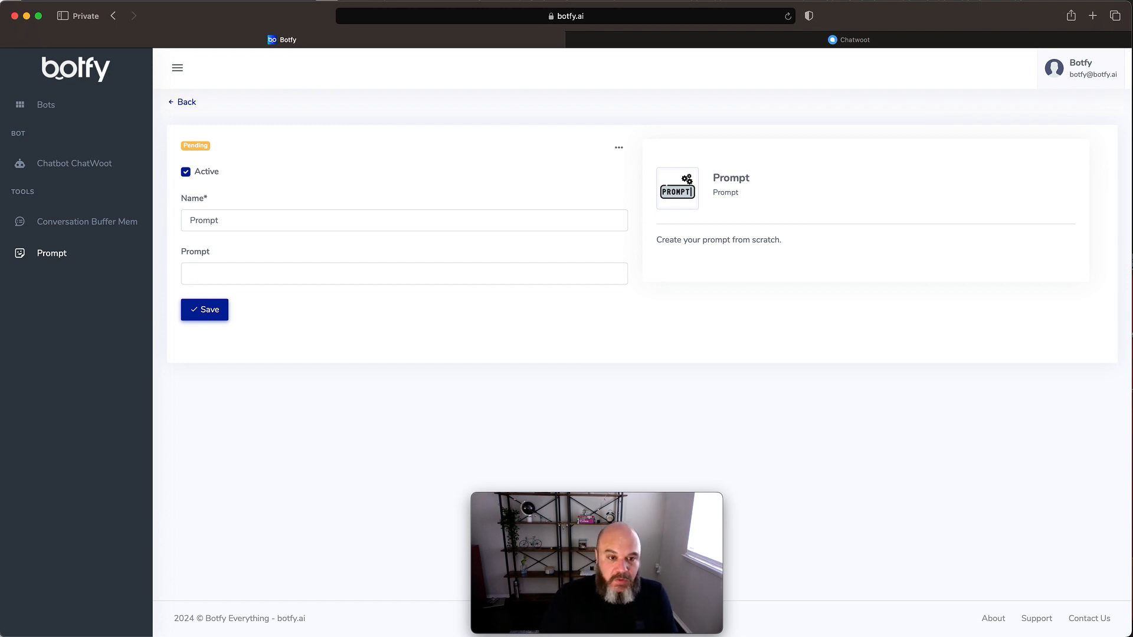
type("Voc")
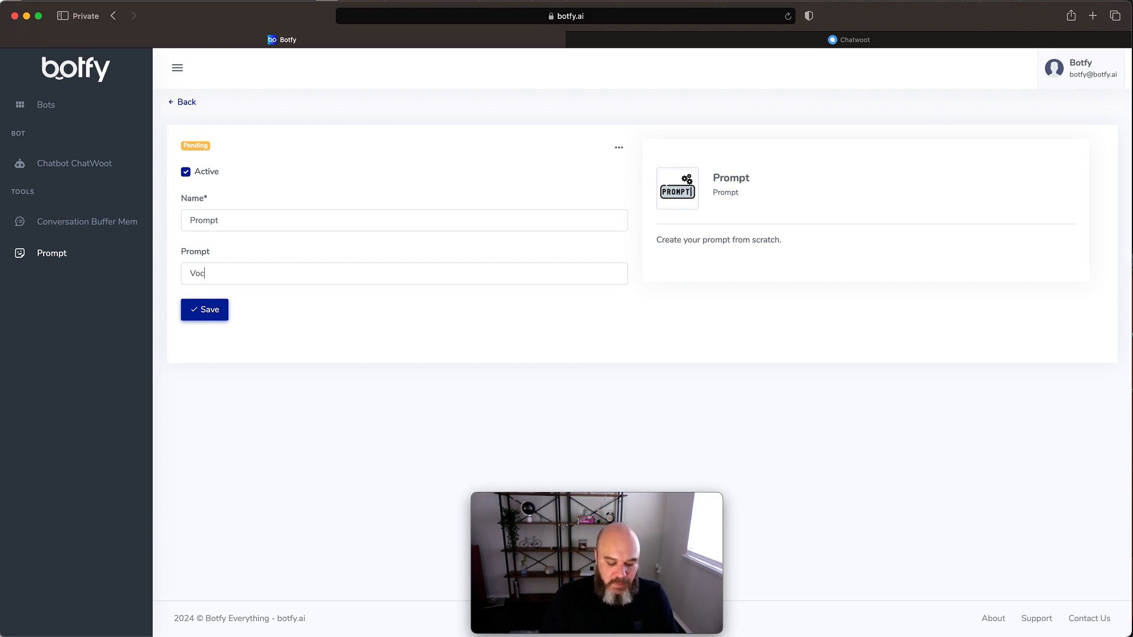
type("ê é um")
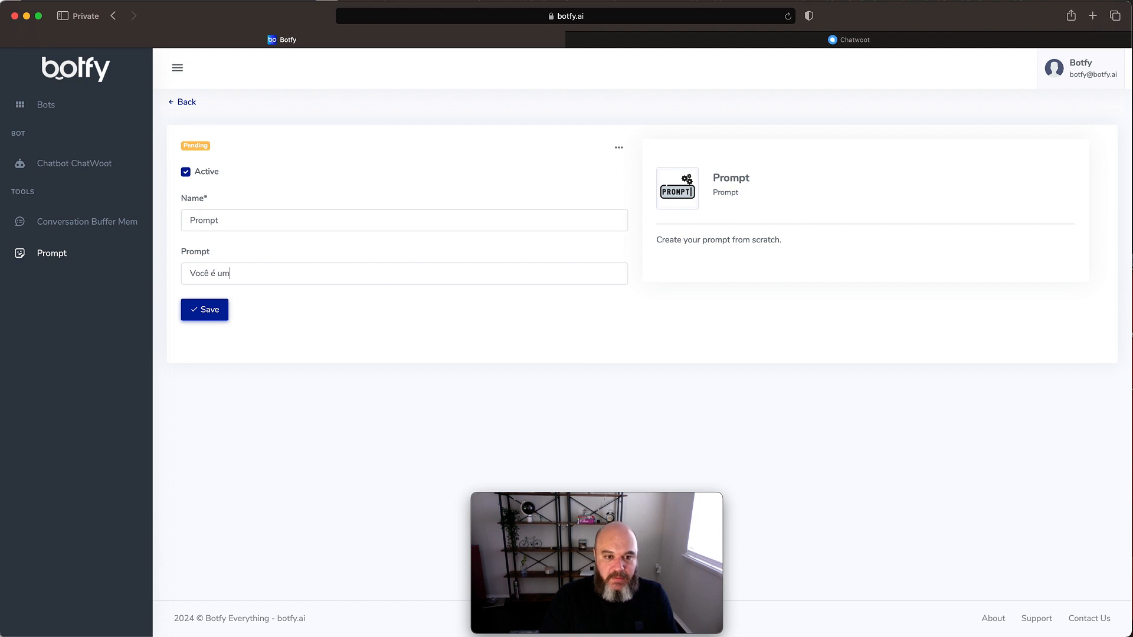
type(" chatbot ")
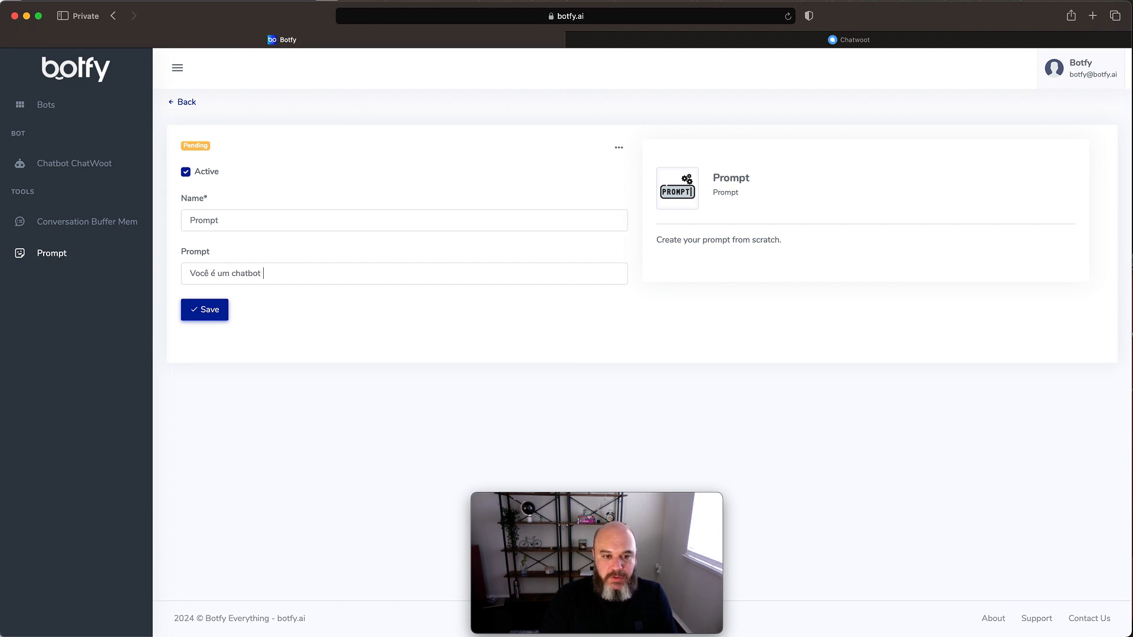
type("de atendimen")
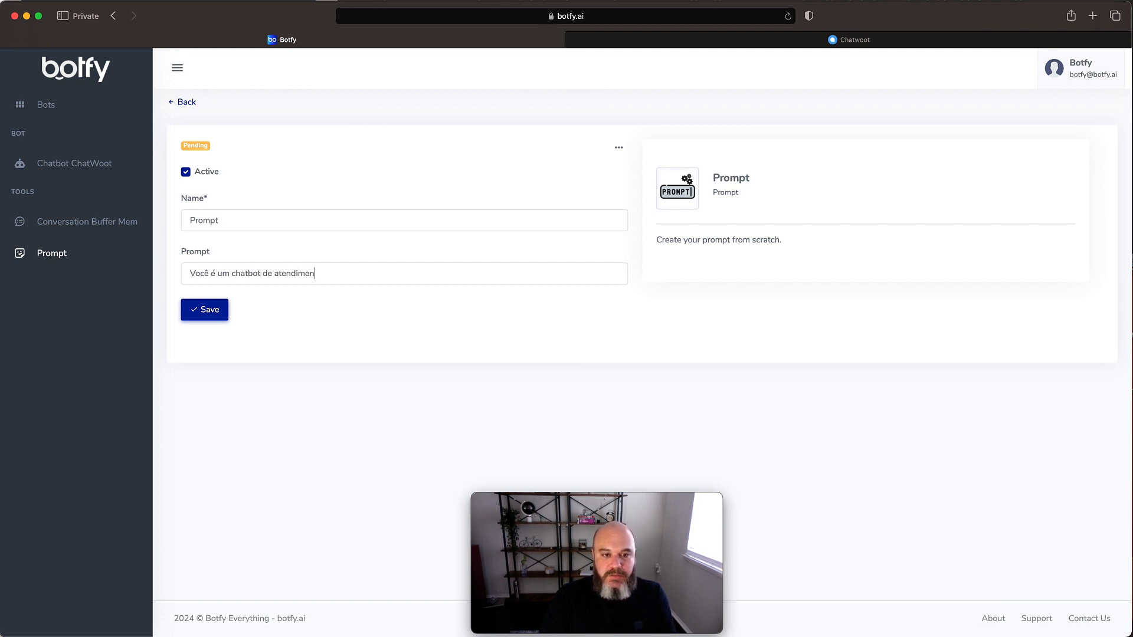
type("to de cliente")
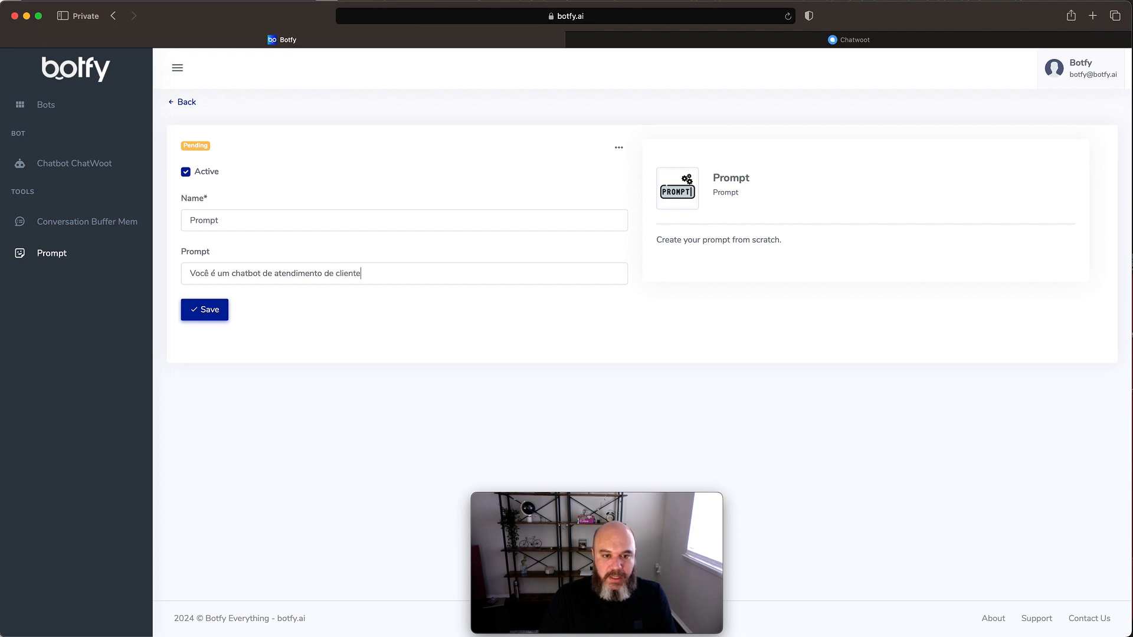
type("s da")
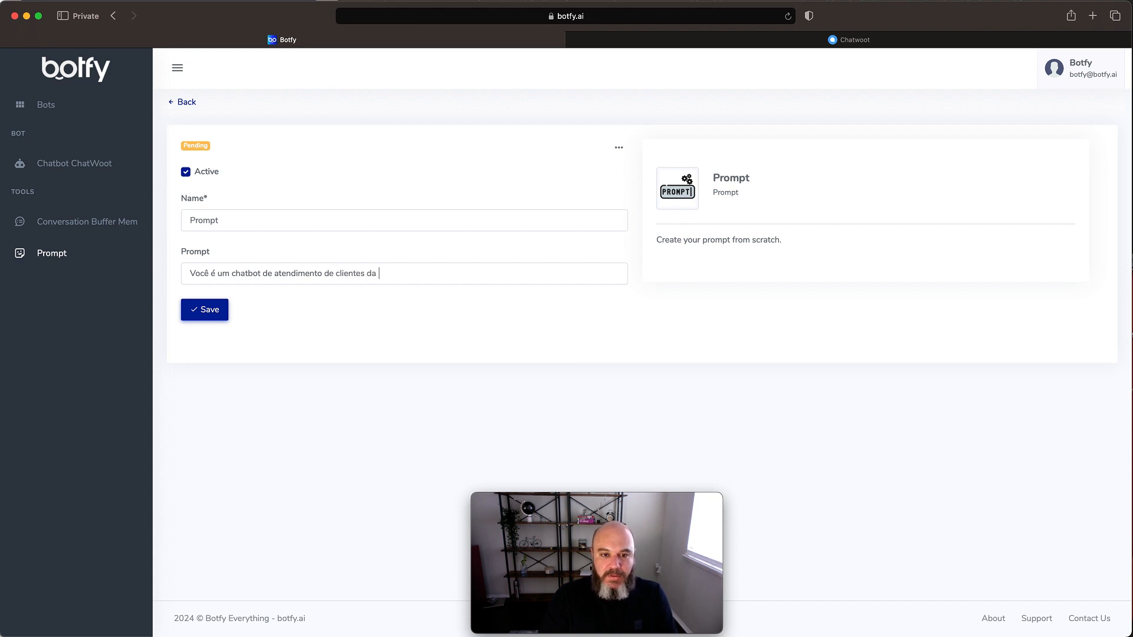
type(" empresa B")
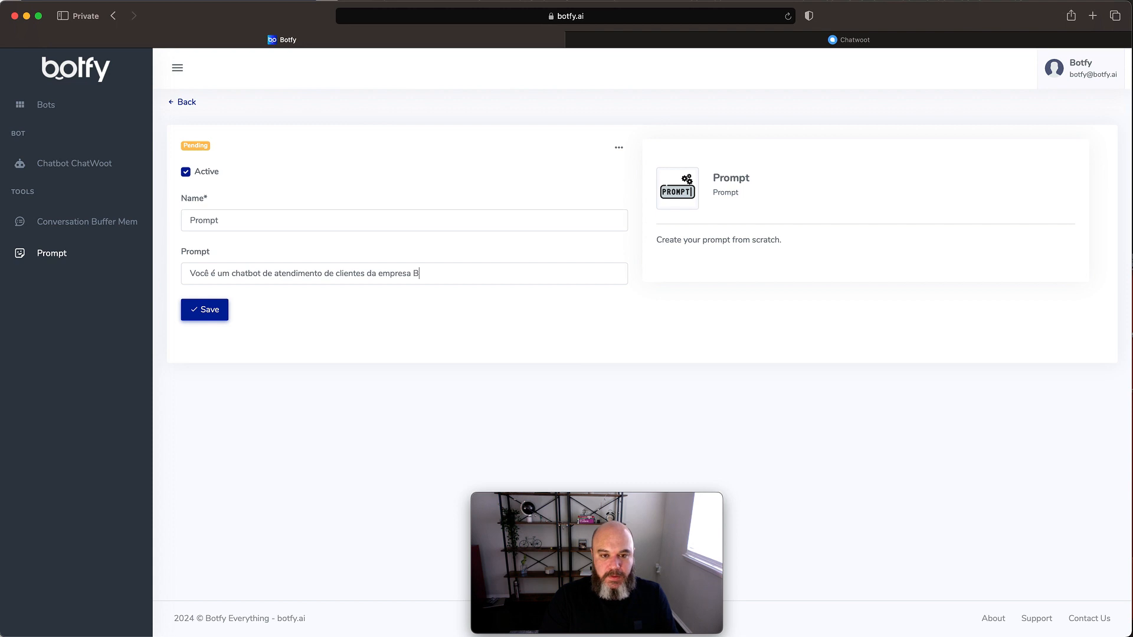
type("aby Em")
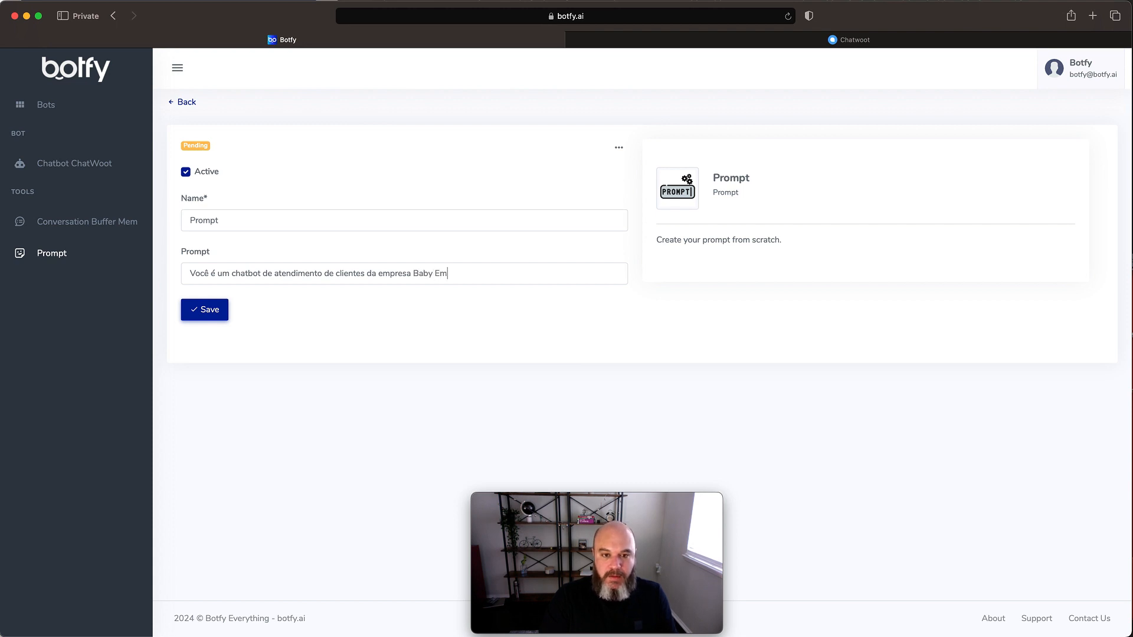
type("pire ")
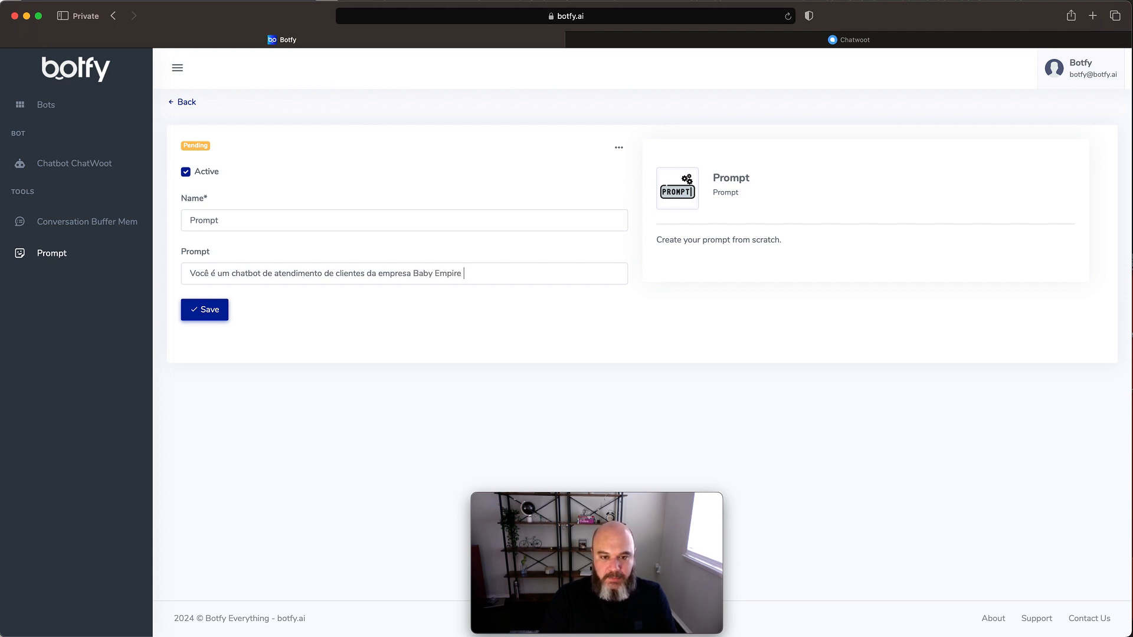
type("Rental Stroller.")
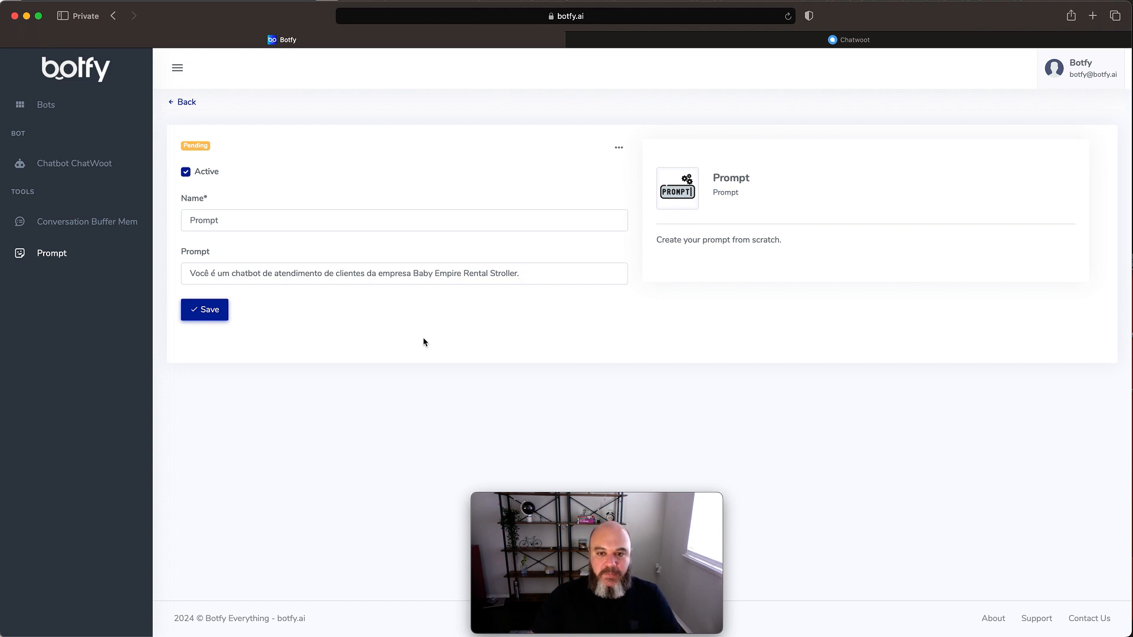
left_click(212, 313)
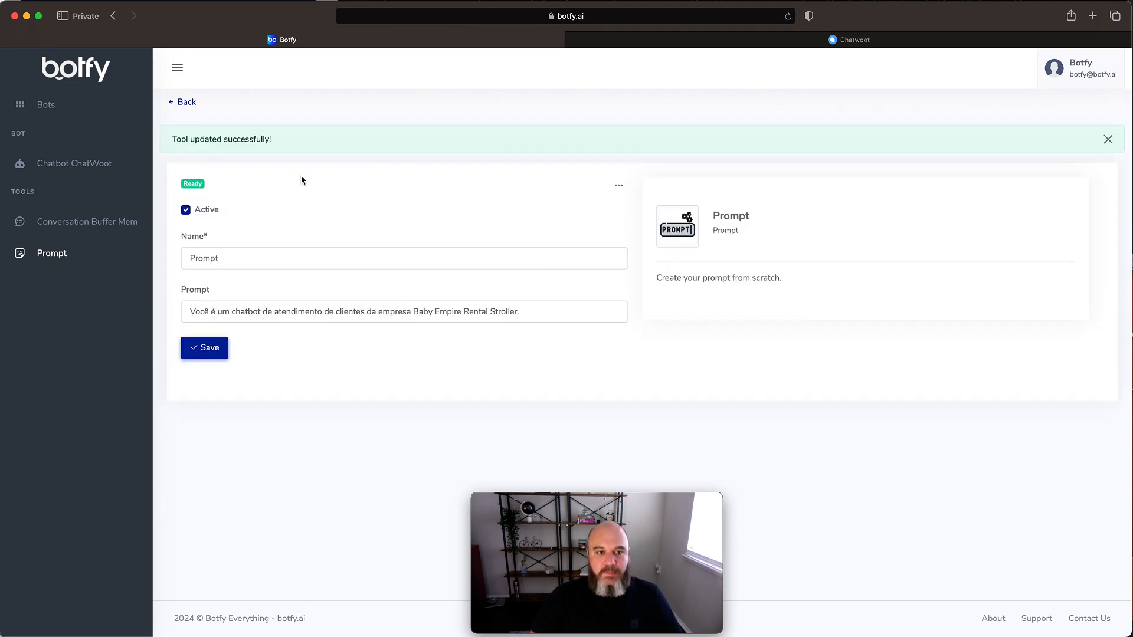
- Return to the bot and add the Knowledge Datatabase tool, the version without Pinecone, from the Files Embeddings Database type
left_click(186, 102)
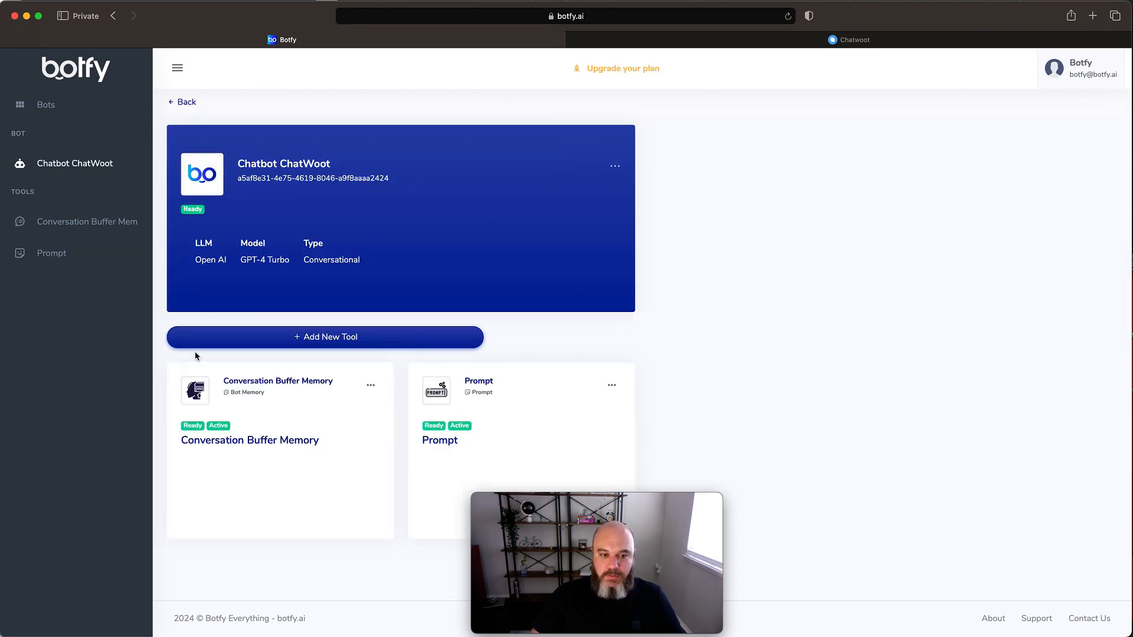
left_click(350, 343)
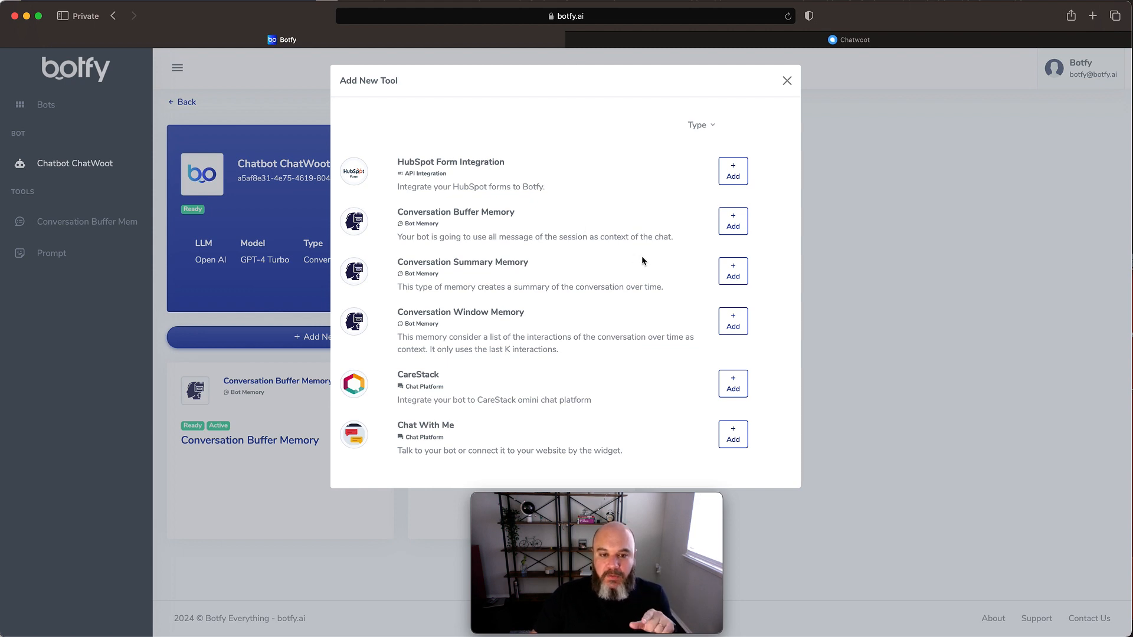
left_click(710, 126)
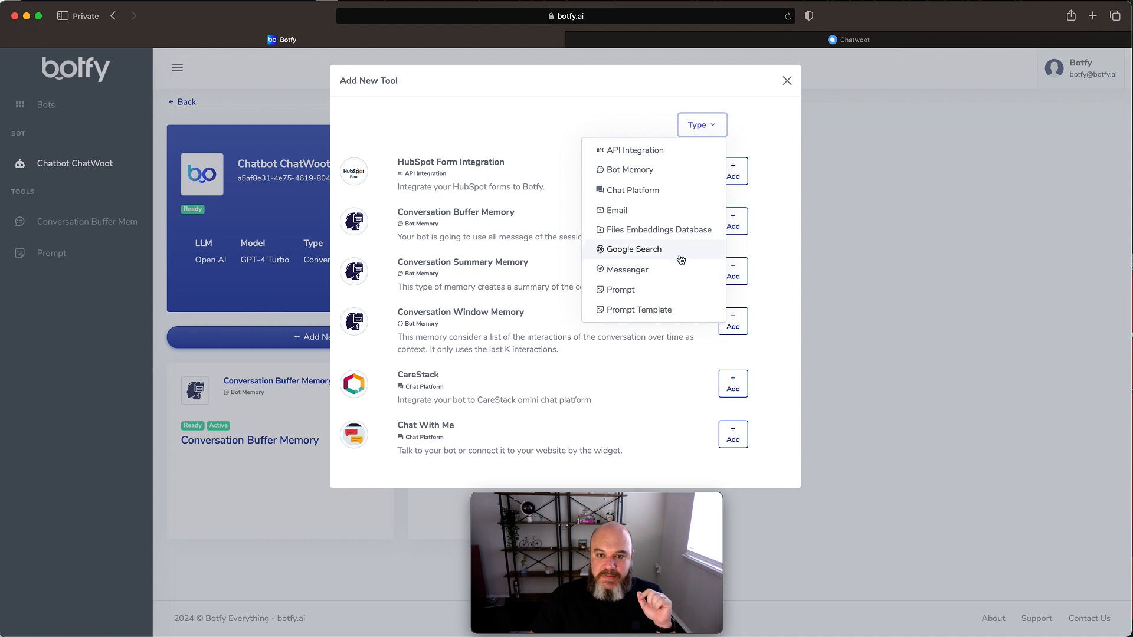
left_click(653, 230)
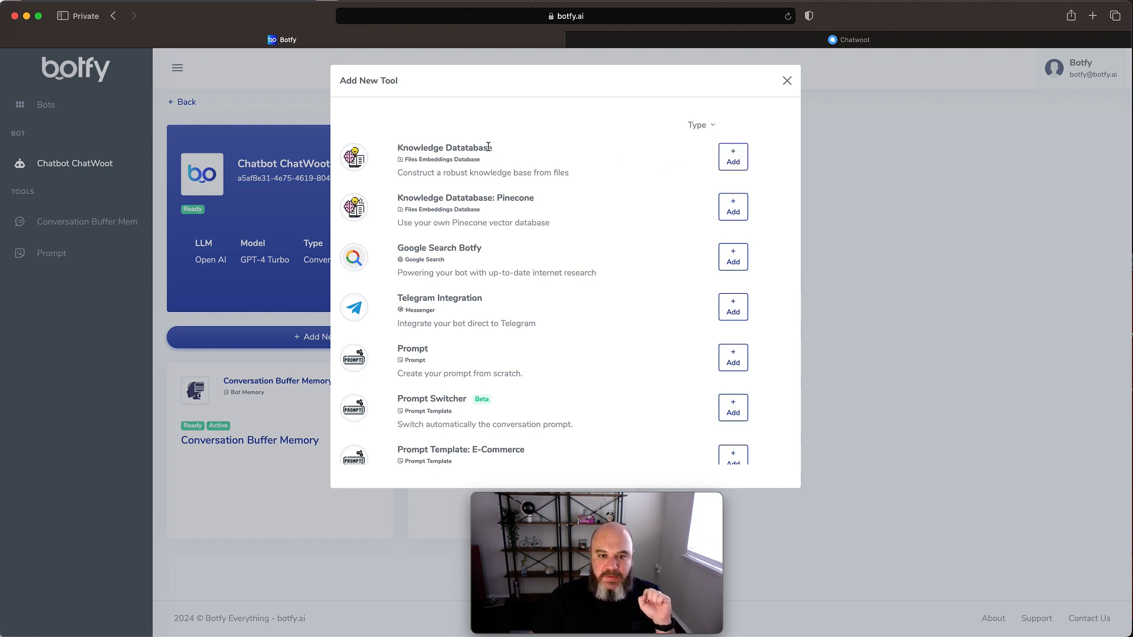
left_click_drag(492, 147, 396, 147)
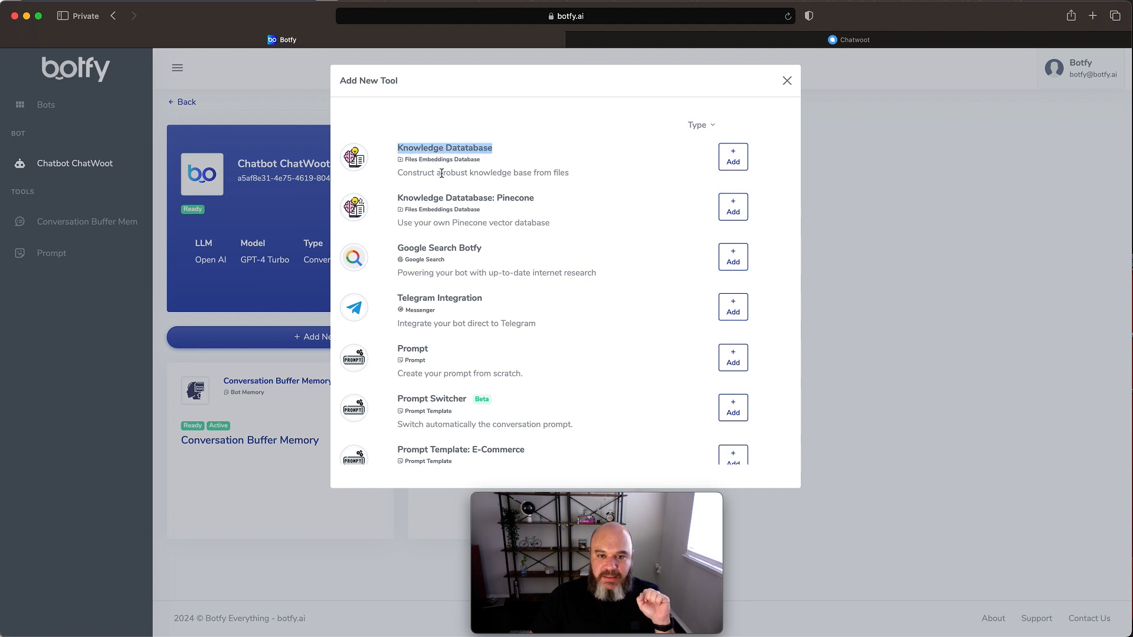
left_click_drag(496, 198, 538, 198)
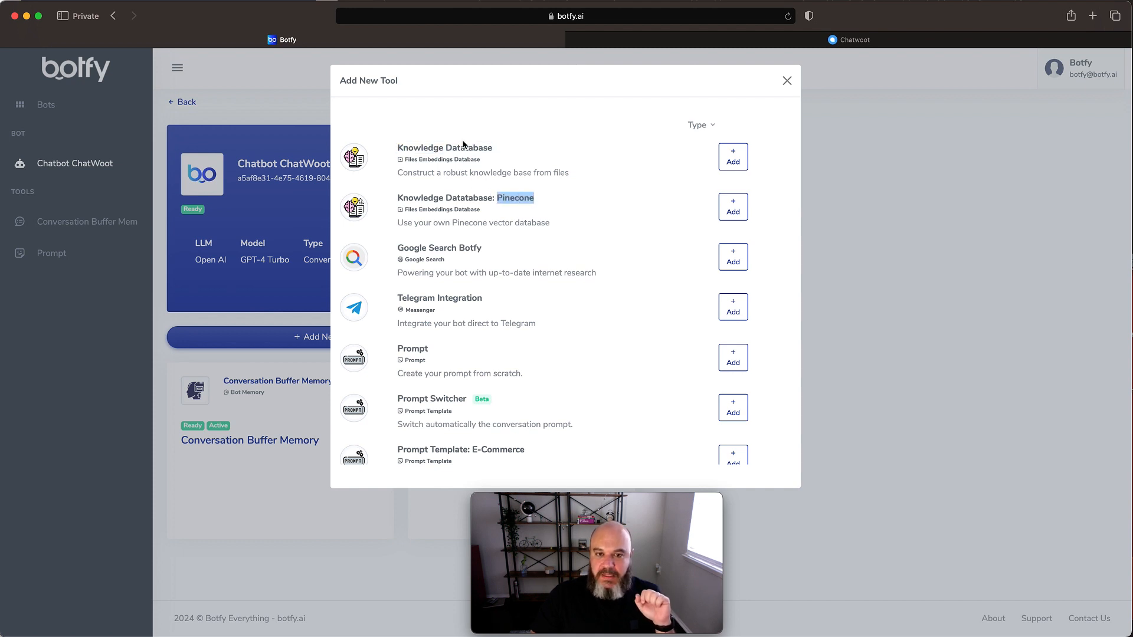
left_click_drag(493, 148, 396, 148)
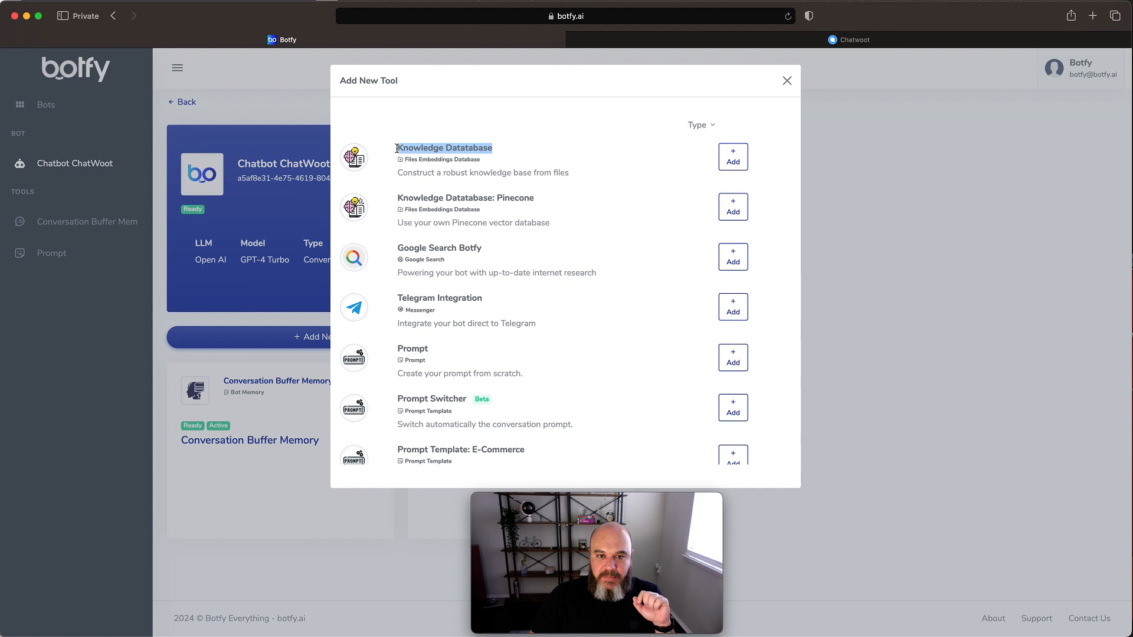
left_click(739, 158)
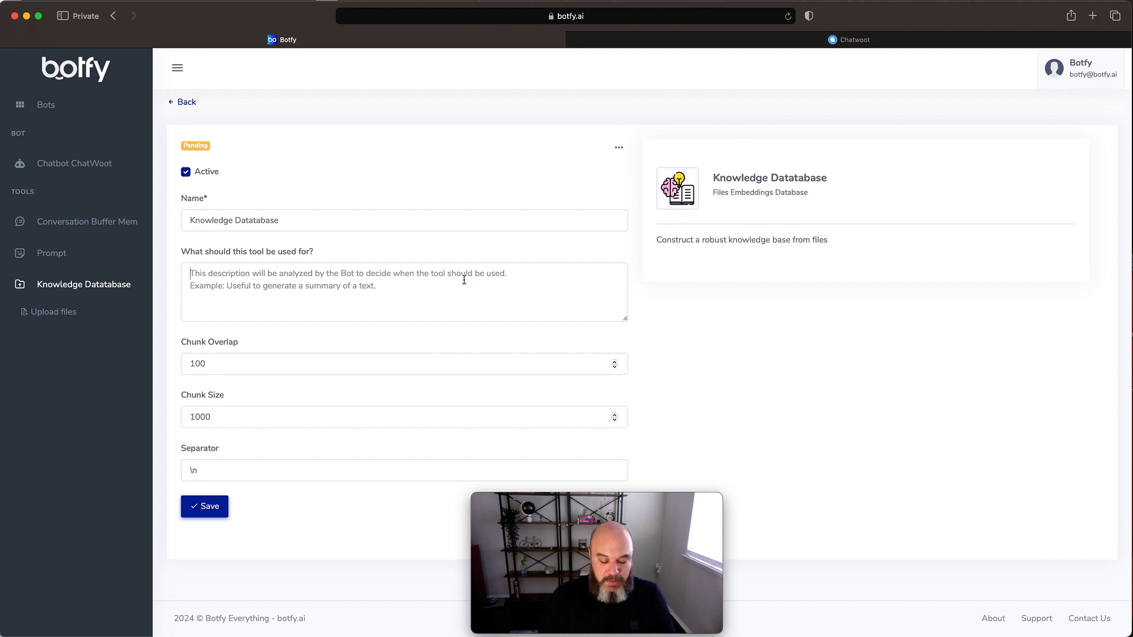
- Set the tool's purpose description to "Use essa tool para responder questões a respeito da empresa Baby Empire" and save the tool
type("Use")
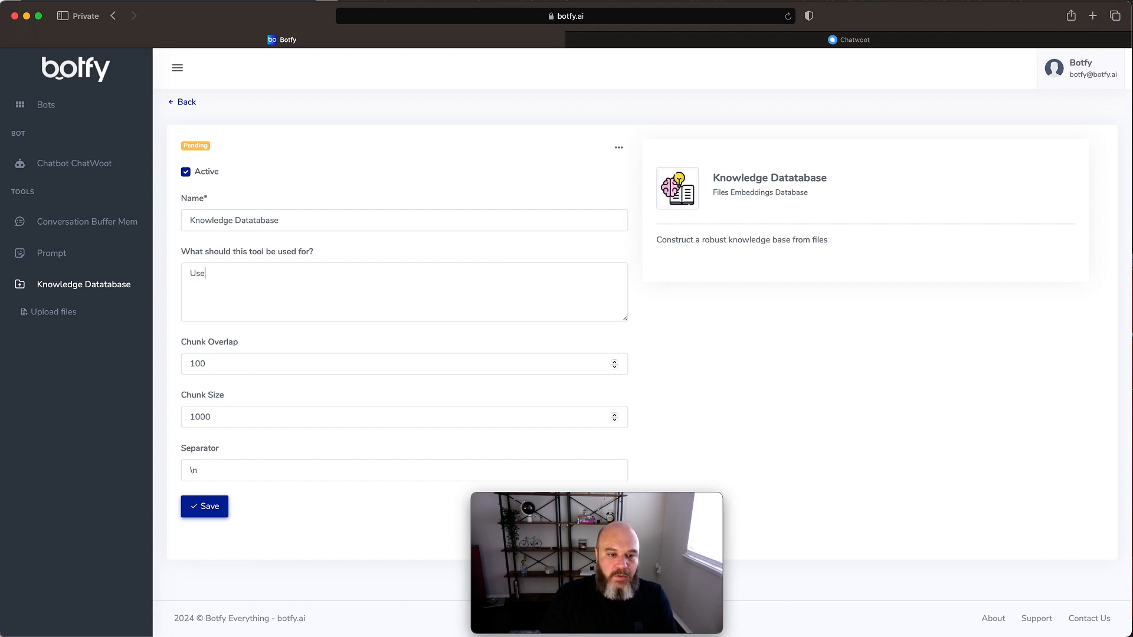
key("BackSpace")
key("BackSpace")
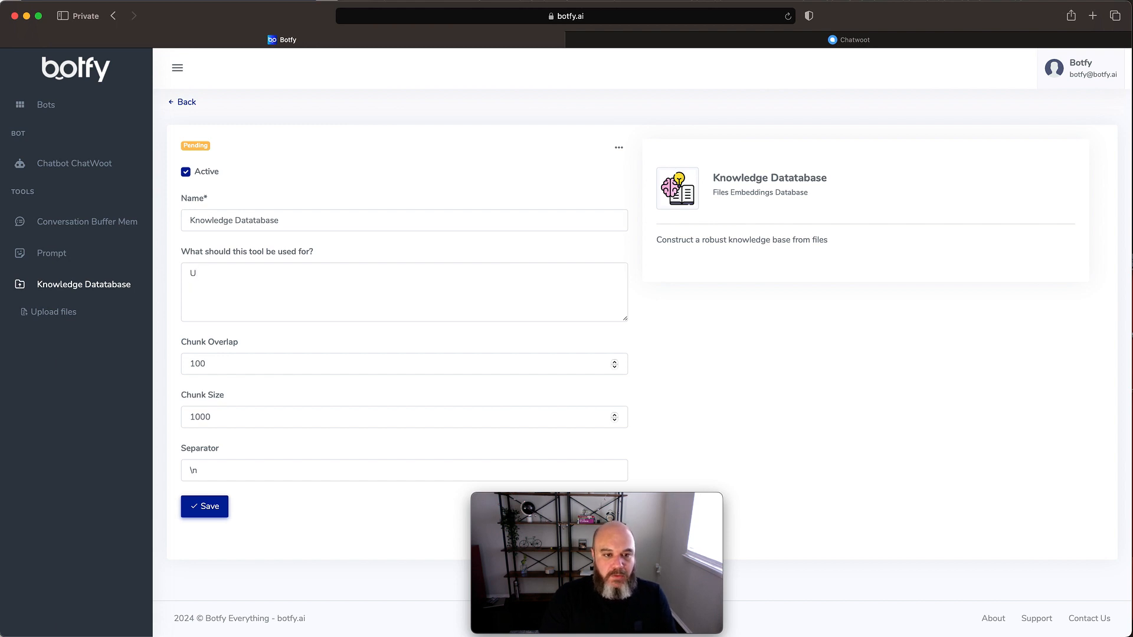
key("BackSpace")
type("U")
key("BackSpace")
type("Use")
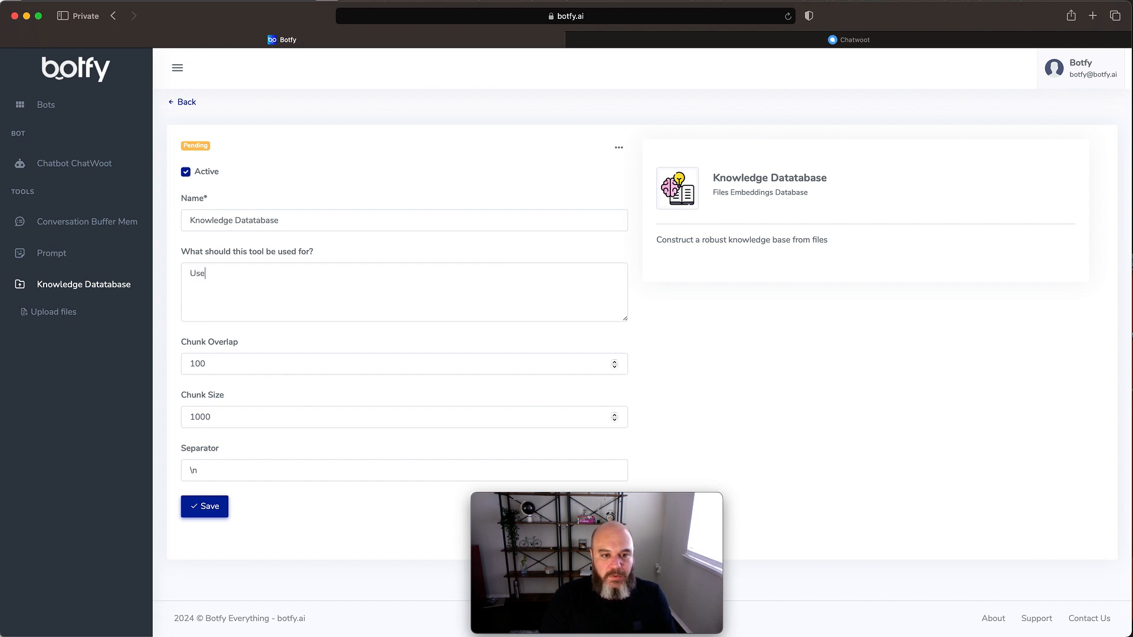
type(" essa tool para respo")
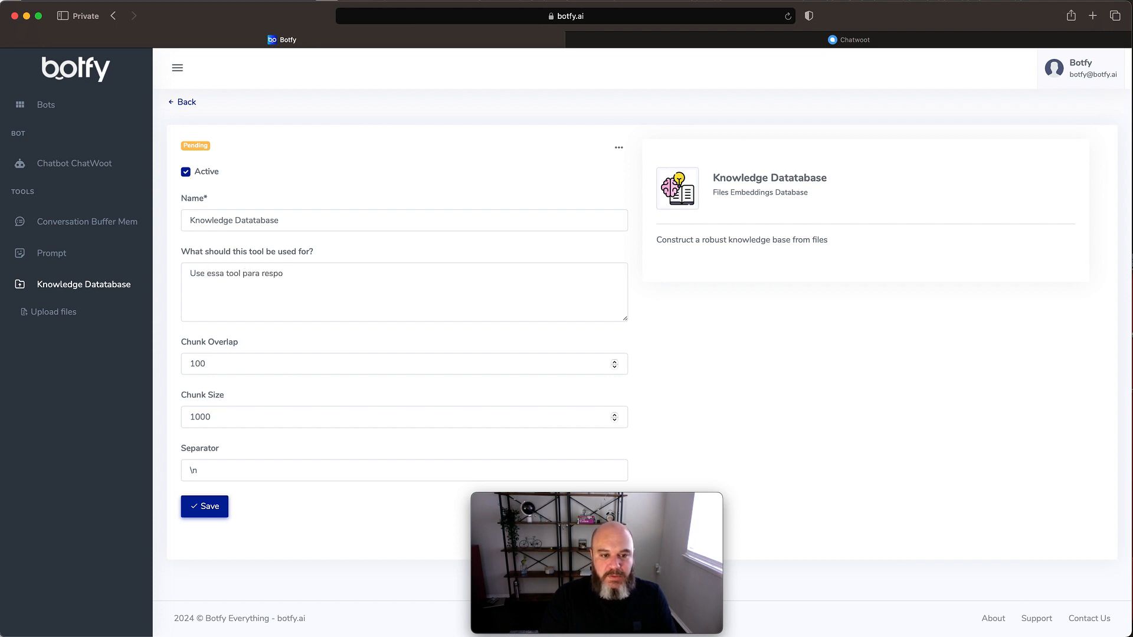
type("nder inform")
type("a")
key("BackSpace")
key("BackSpace")
key("BackSpace")
key("BackSpace")
key("BackSpace")
key("BackSpace")
key("BackSpace")
type("qu")
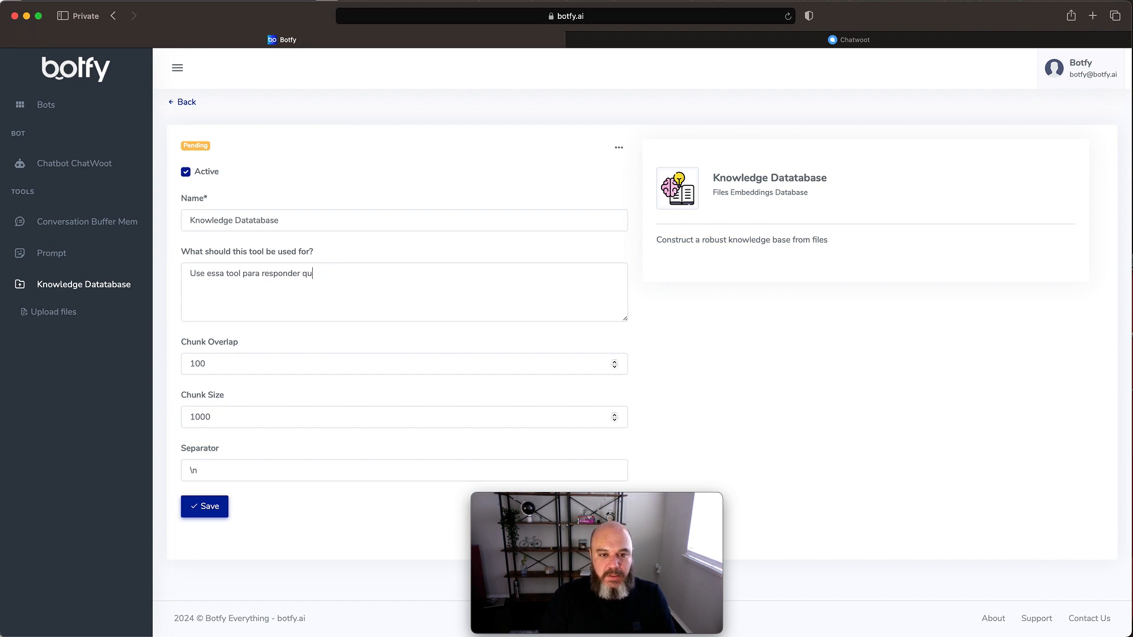
type("estões")
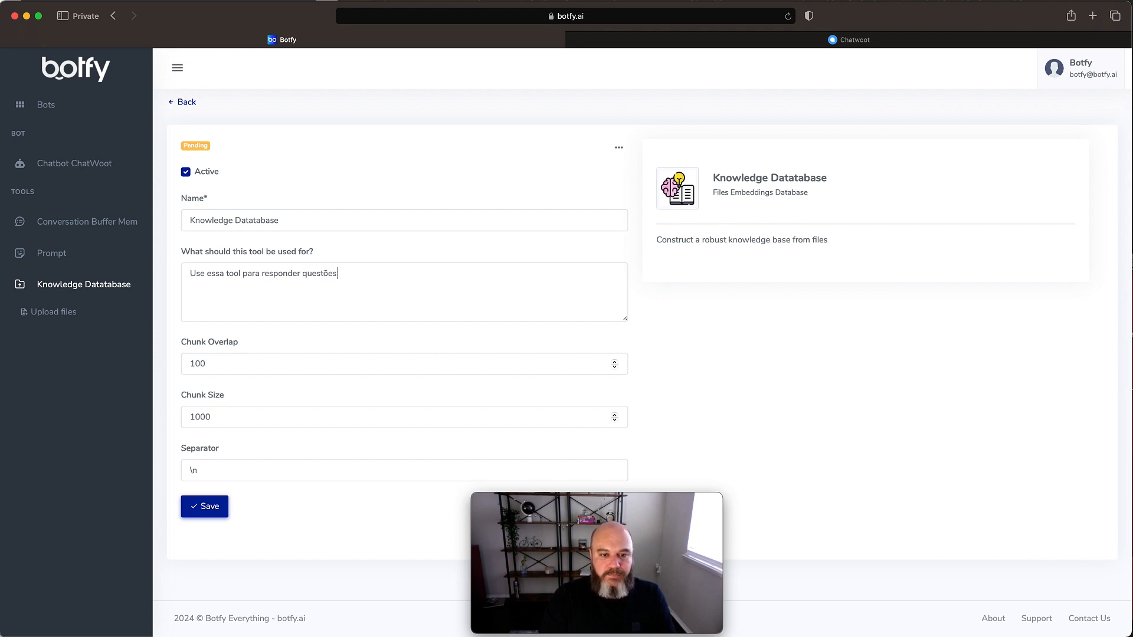
type(" a respeito")
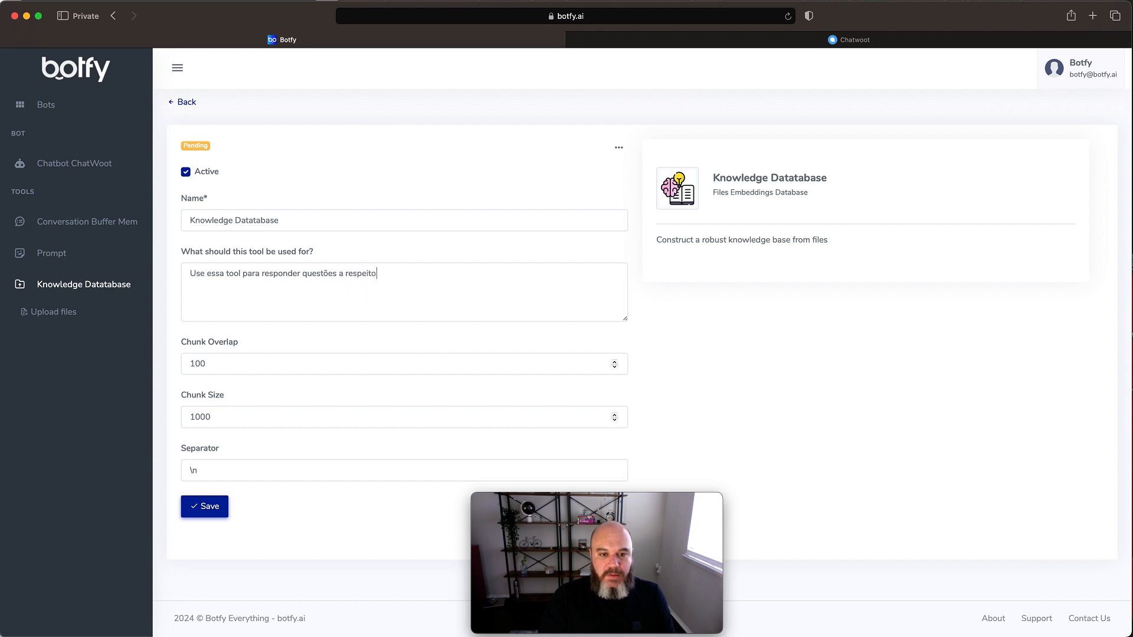
type(" da empresa ")
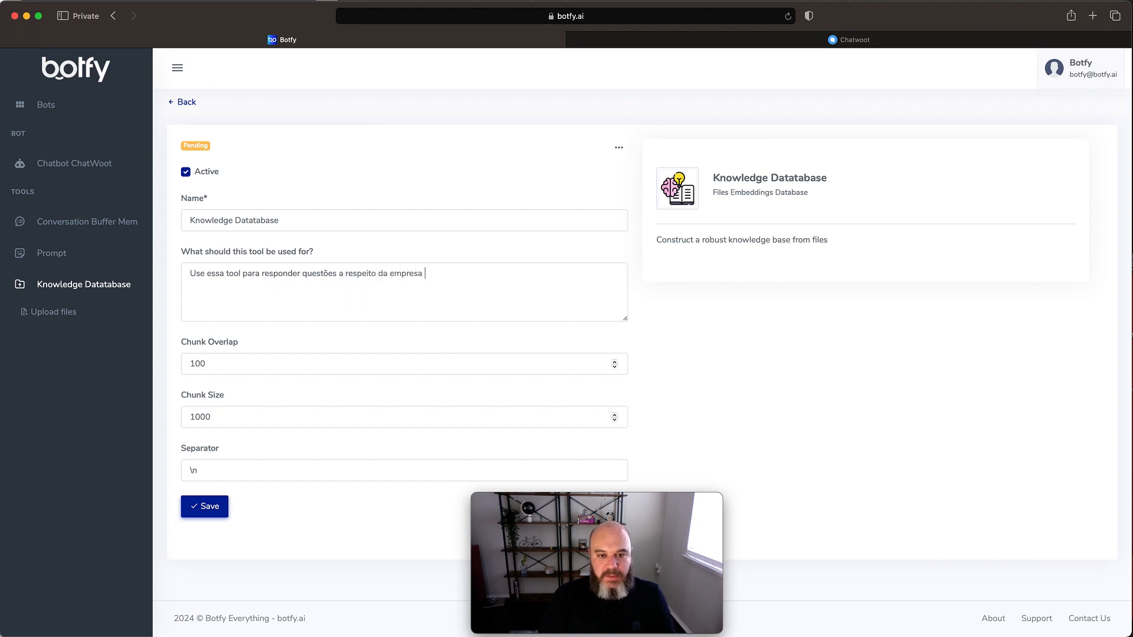
type("Baby ")
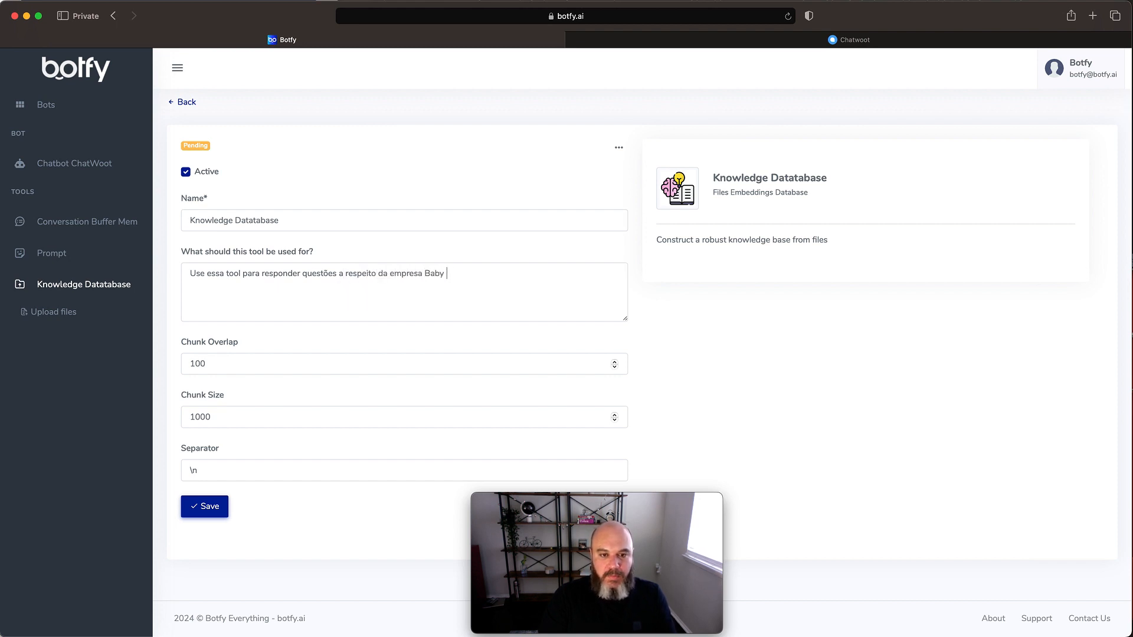
type("Empire")
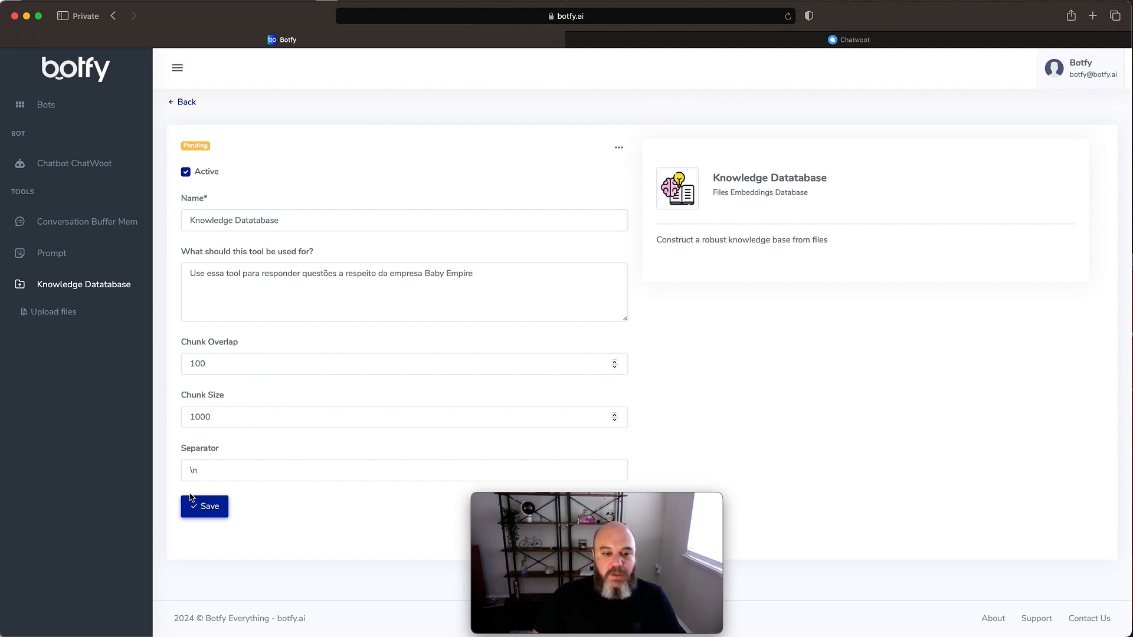
left_click(216, 507)
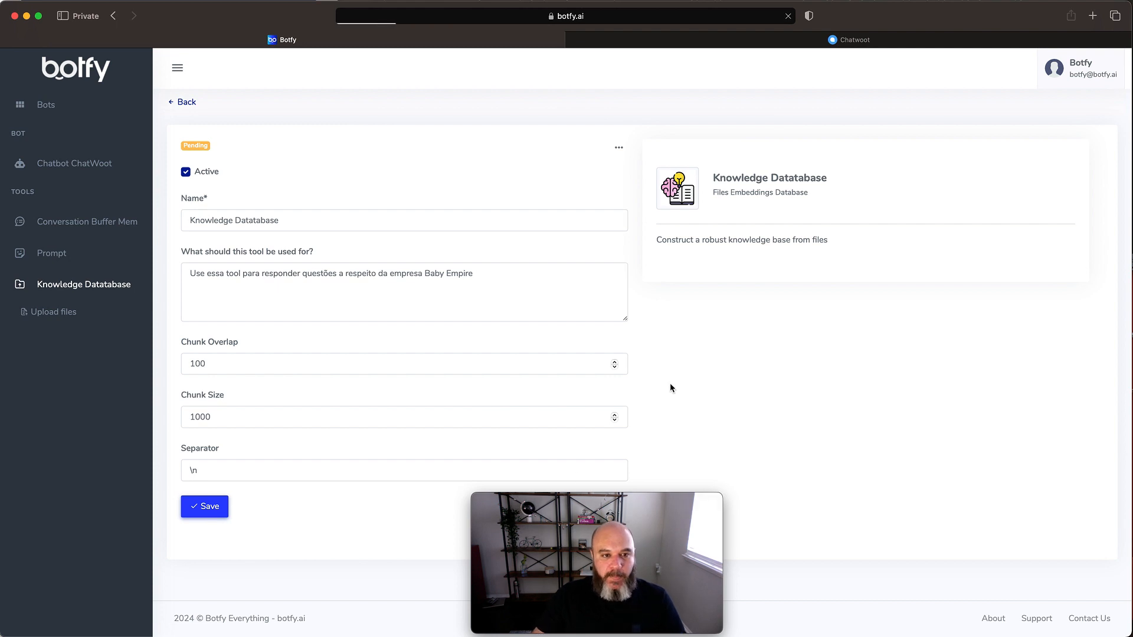
- Return to the Chatbot ChatWoot bot and open the file upload page of its Knowledge Datatabase tool
left_click(185, 102)
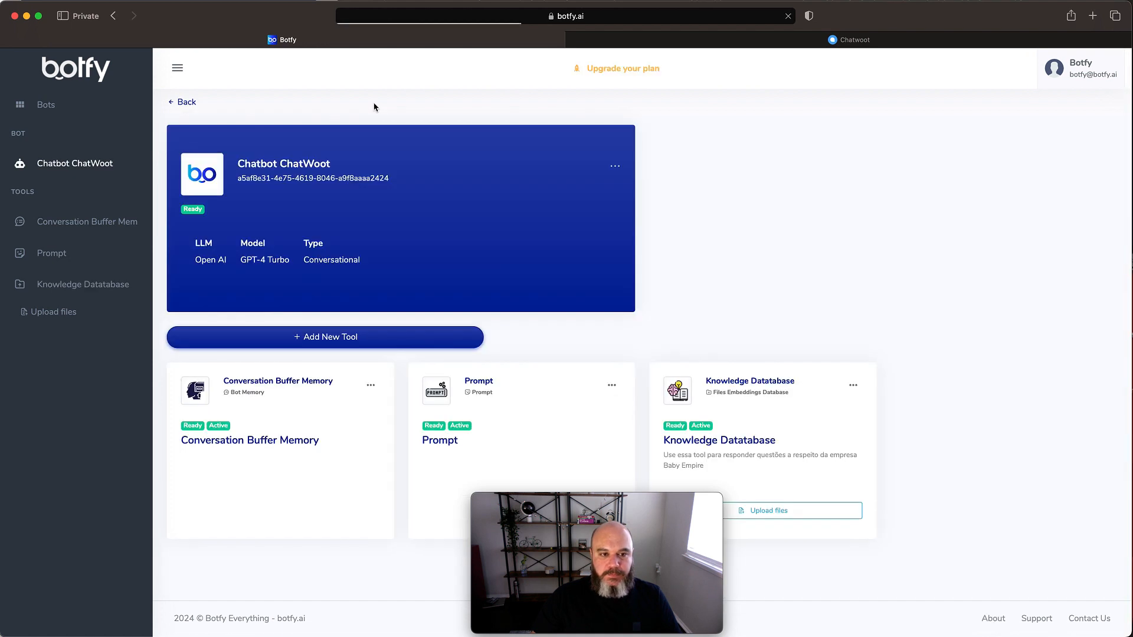
mouse_move(658, 511)
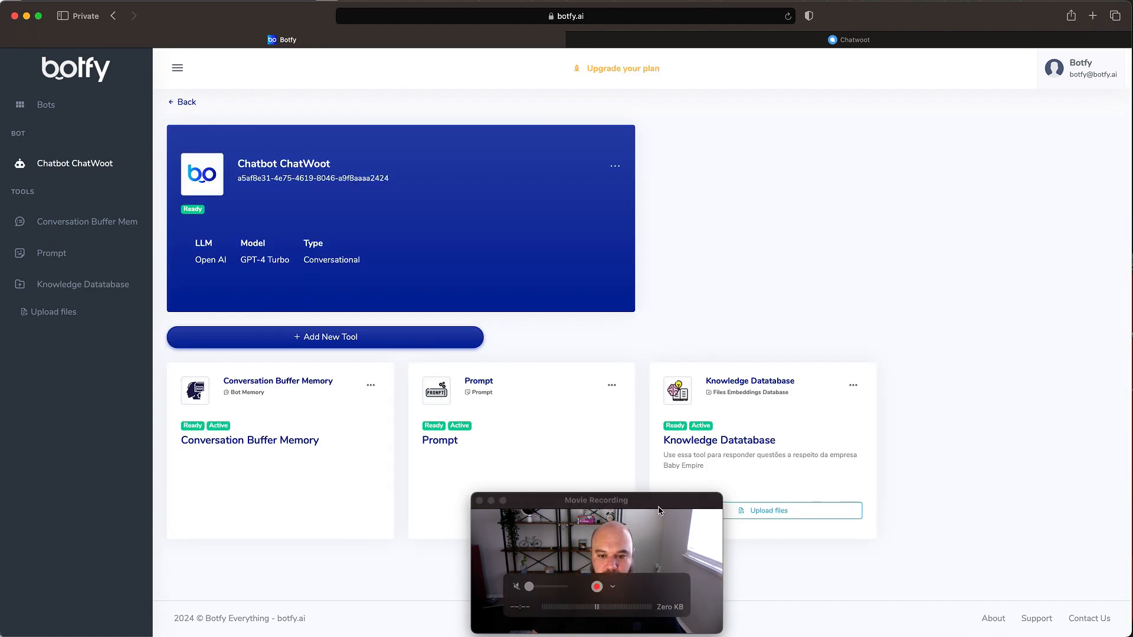
left_click_drag(658, 511, 1061, 103)
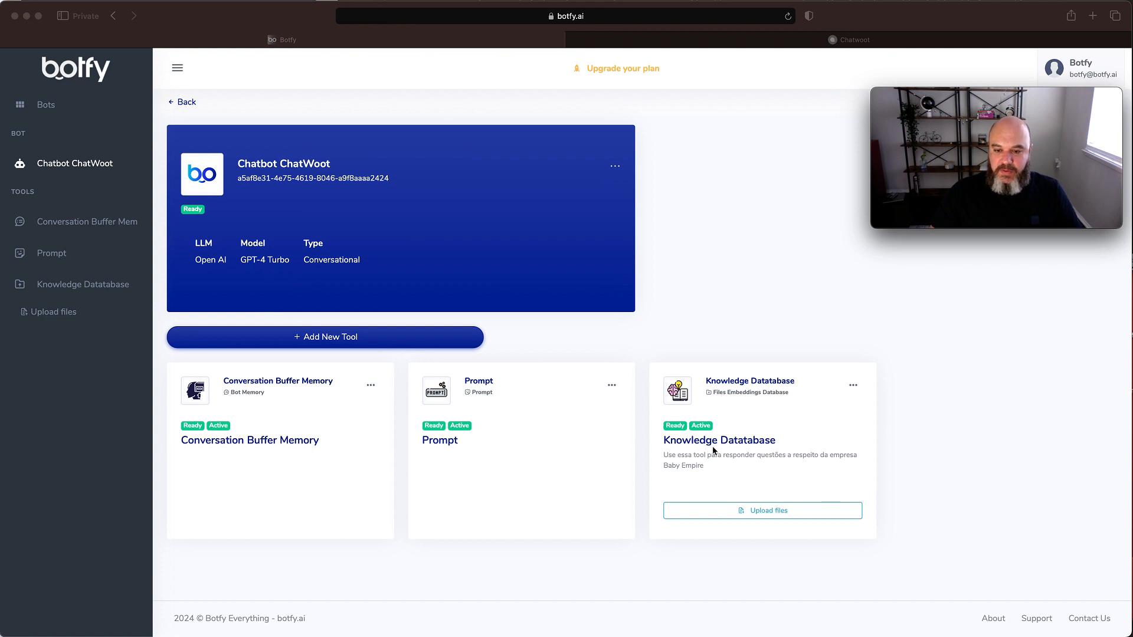
left_click(871, 477)
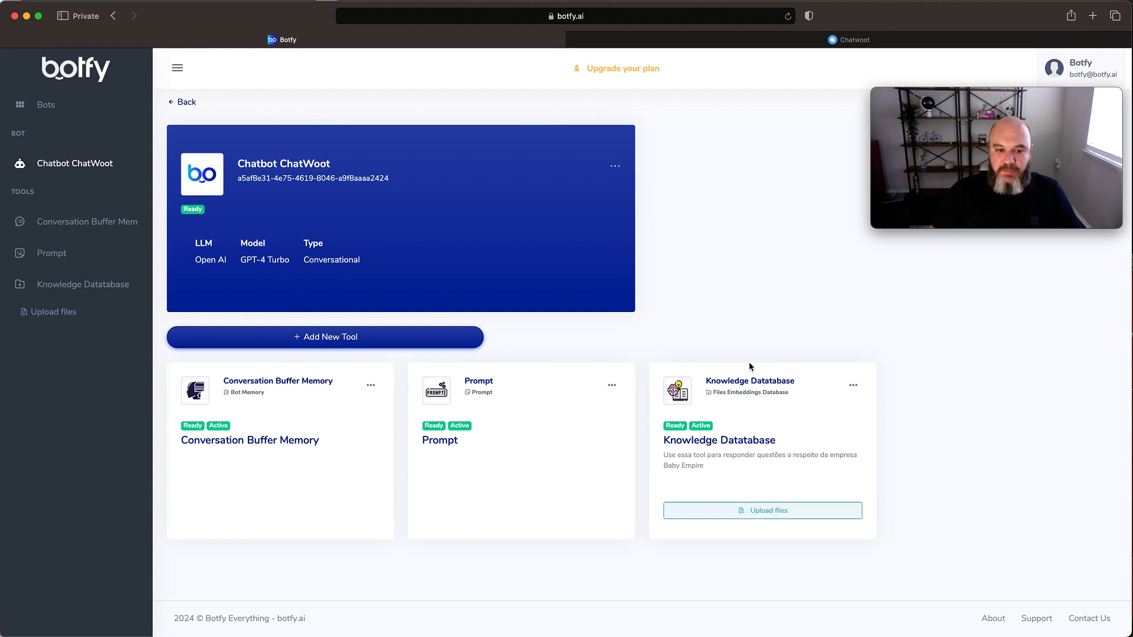
left_click(768, 515, "super")
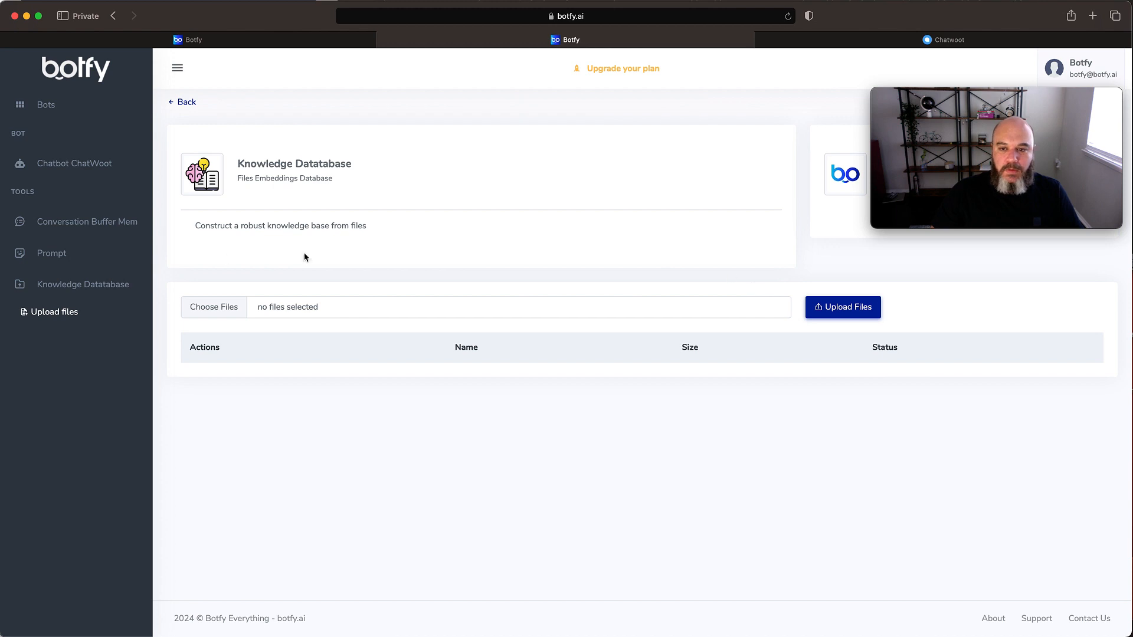
- Try to upload "Rental Agreements - PT.docx" from the Downloads folder to the knowledge database
left_click(290, 311)
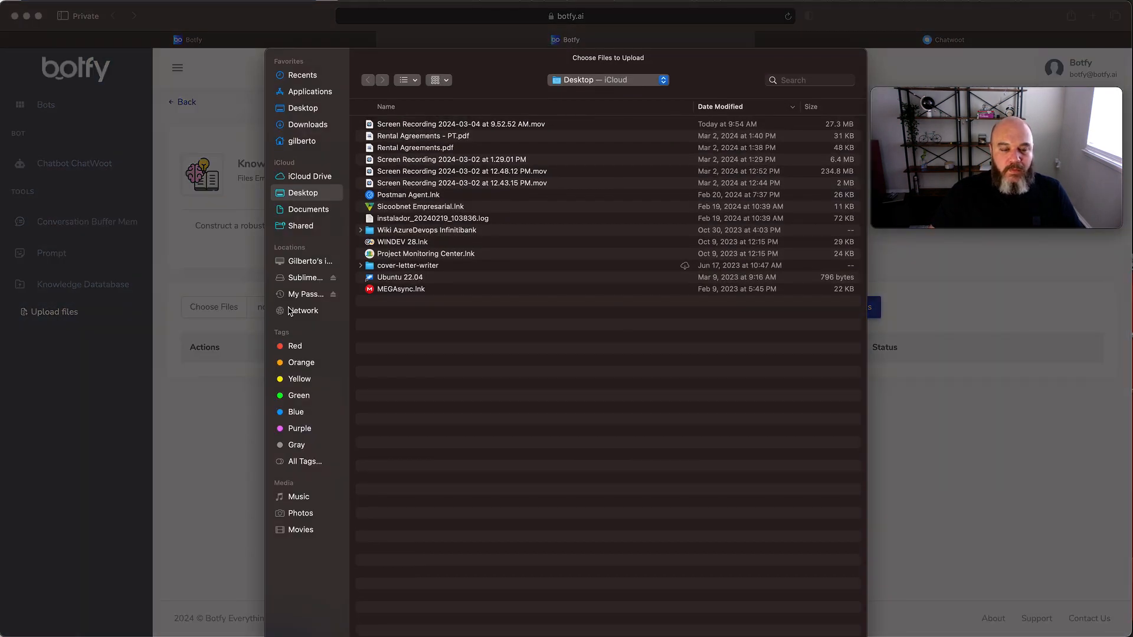
left_click(303, 77)
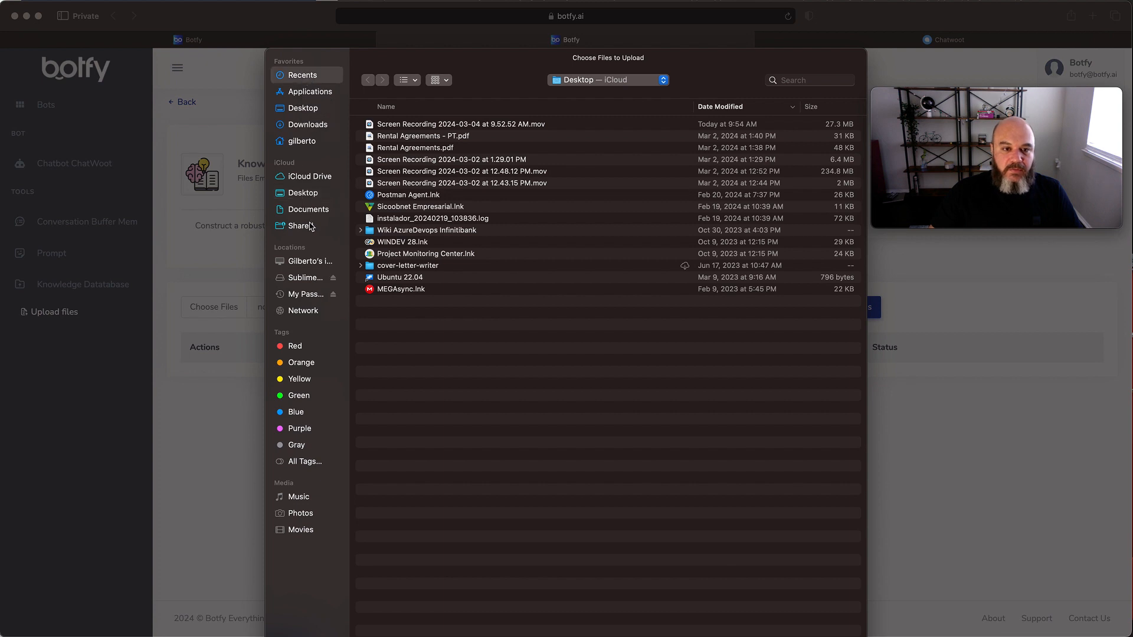
left_click(308, 125)
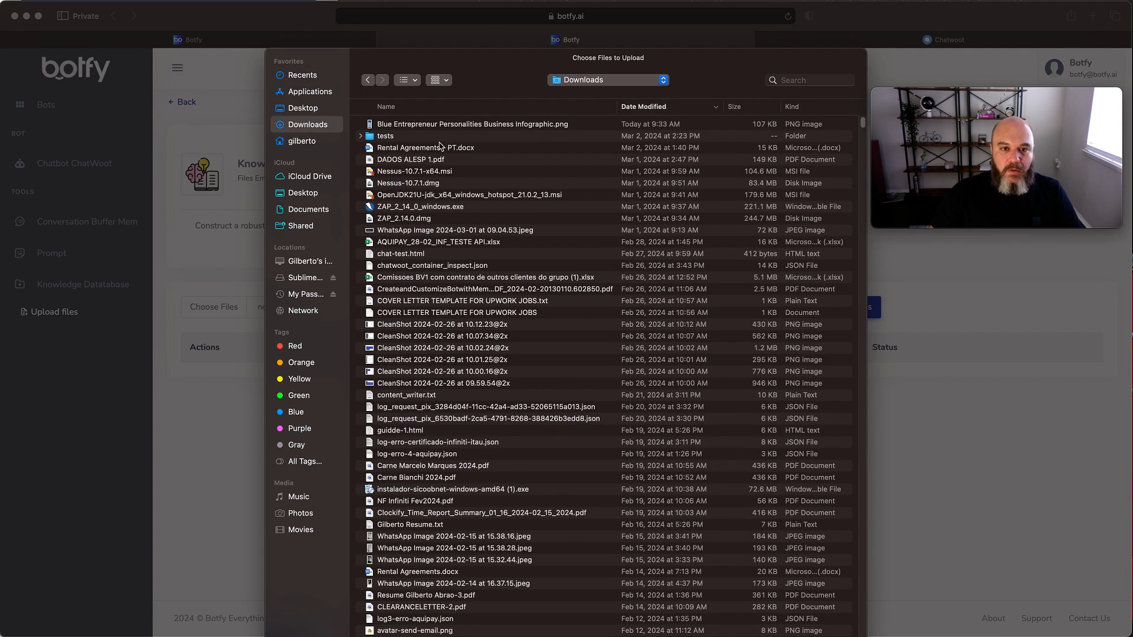
double_click(426, 148)
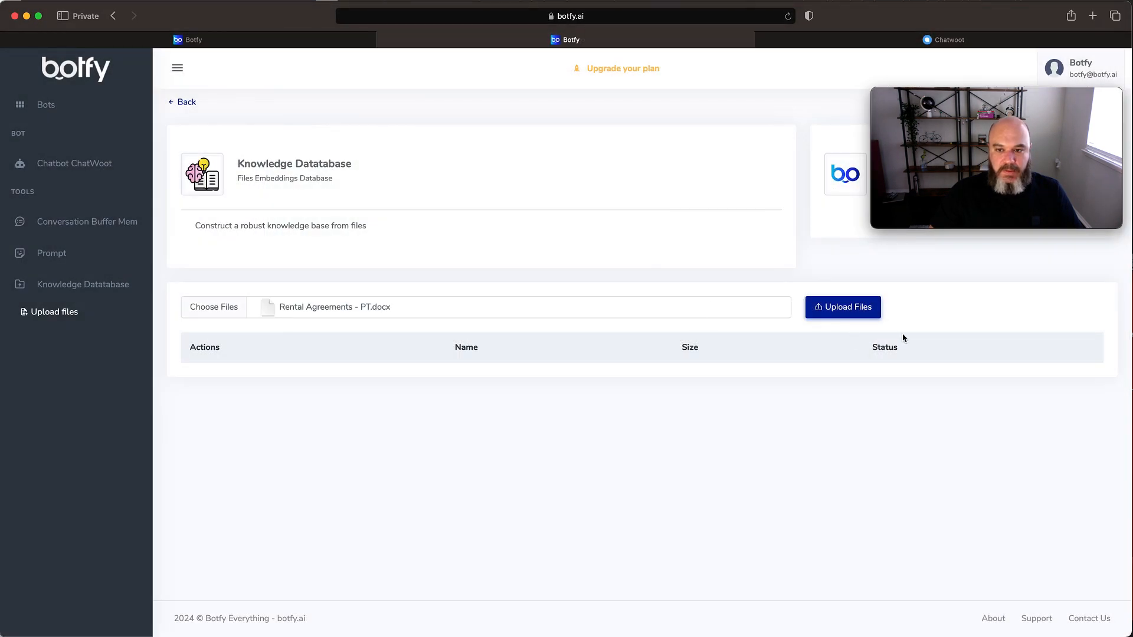
left_click(830, 309)
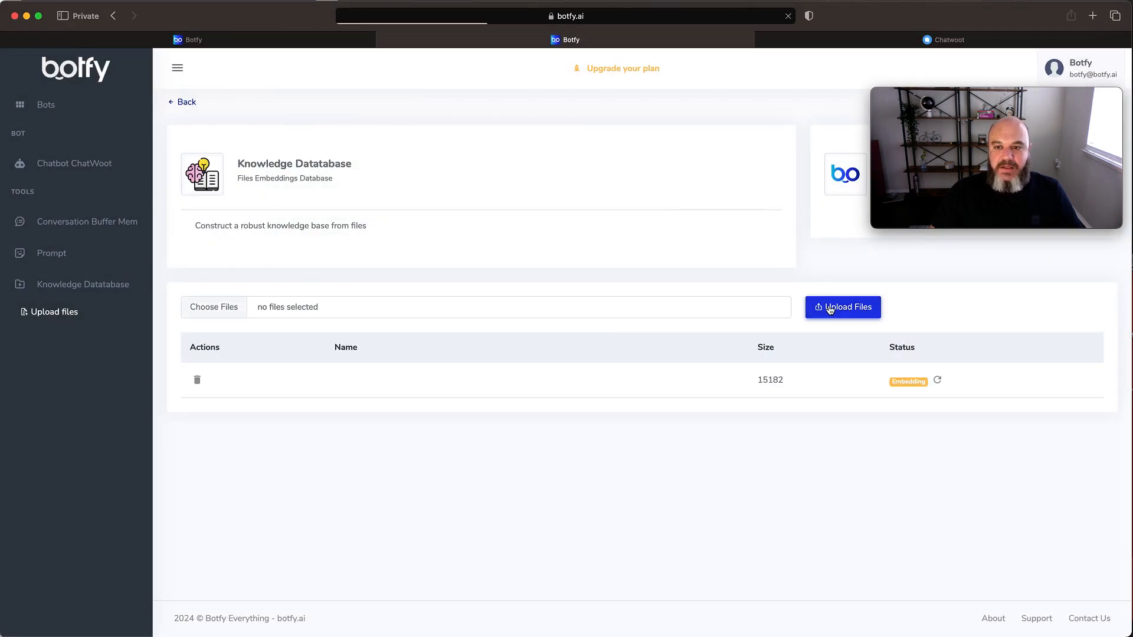
- Refresh and inspect the embedding status of the uploaded .docx file, and delete that file from the knowledge database
mouse_move(956, 199)
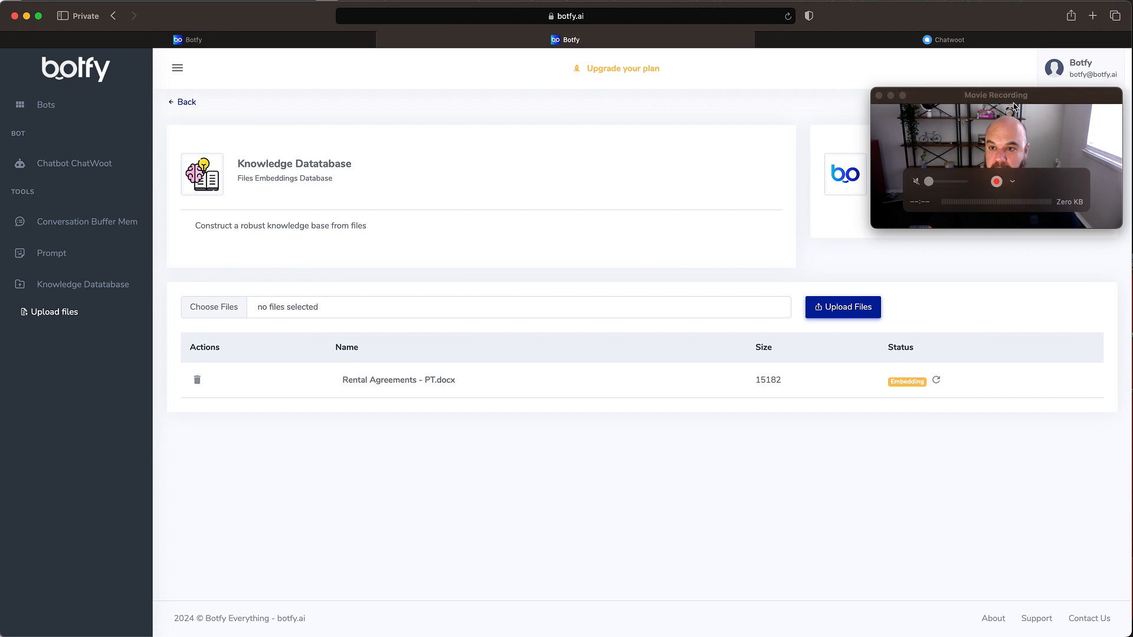
left_click_drag(1031, 100, 1033, 71)
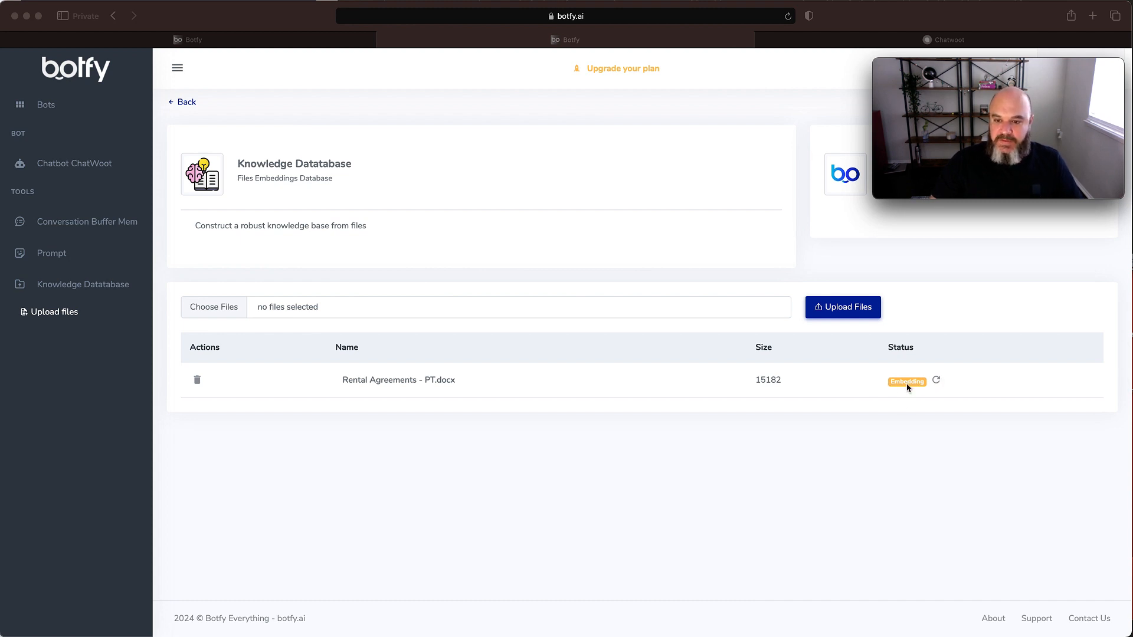
left_click(936, 382)
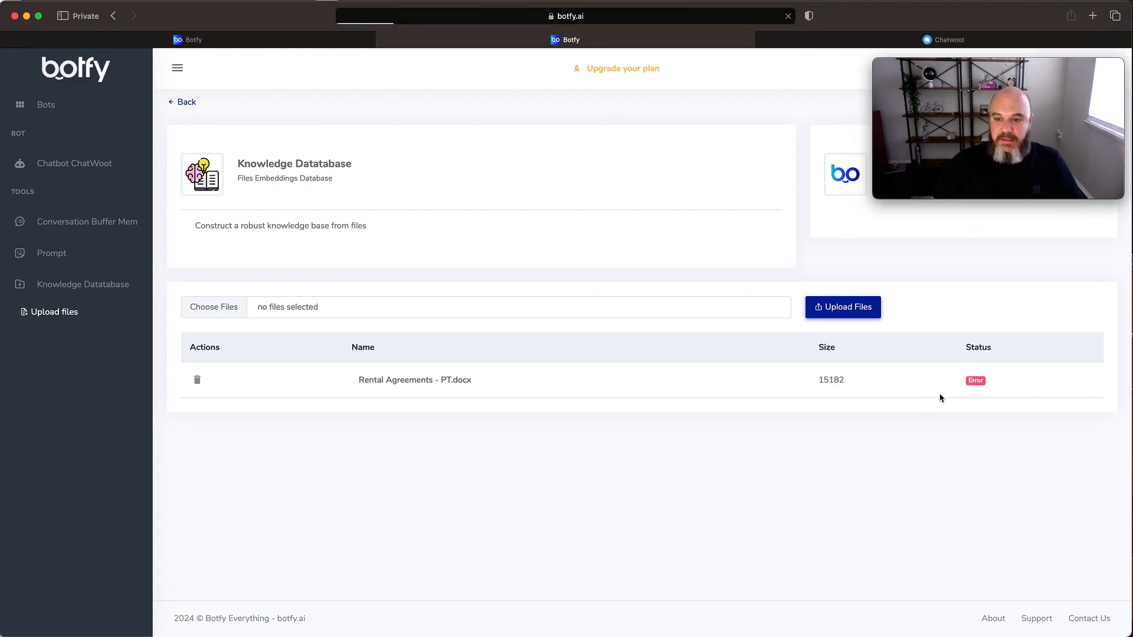
mouse_move(976, 381)
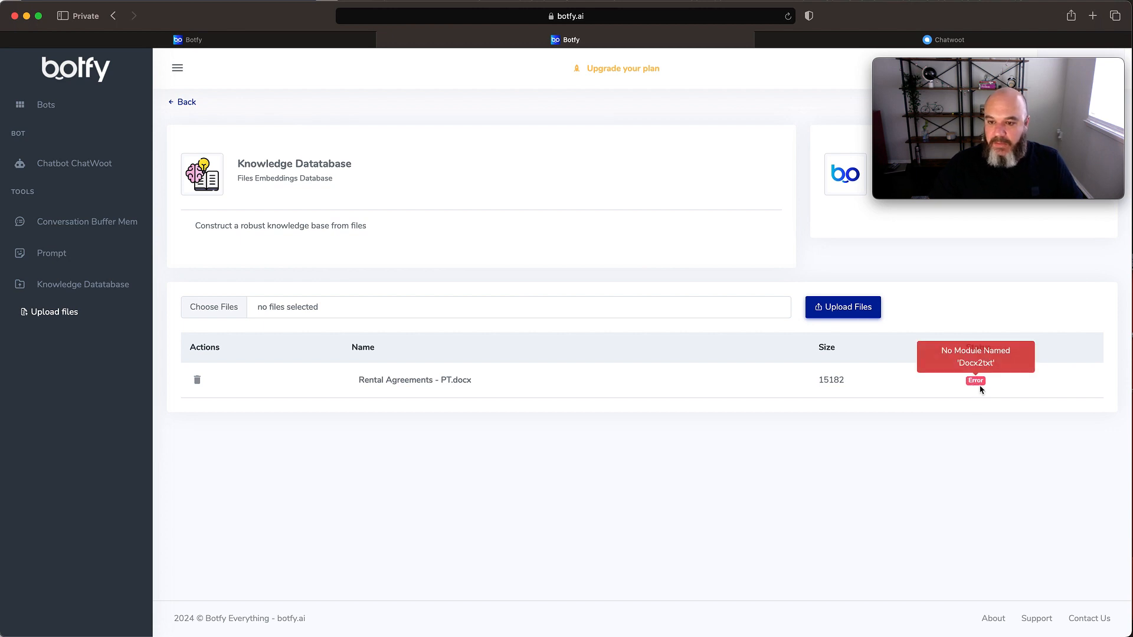
left_click(199, 382)
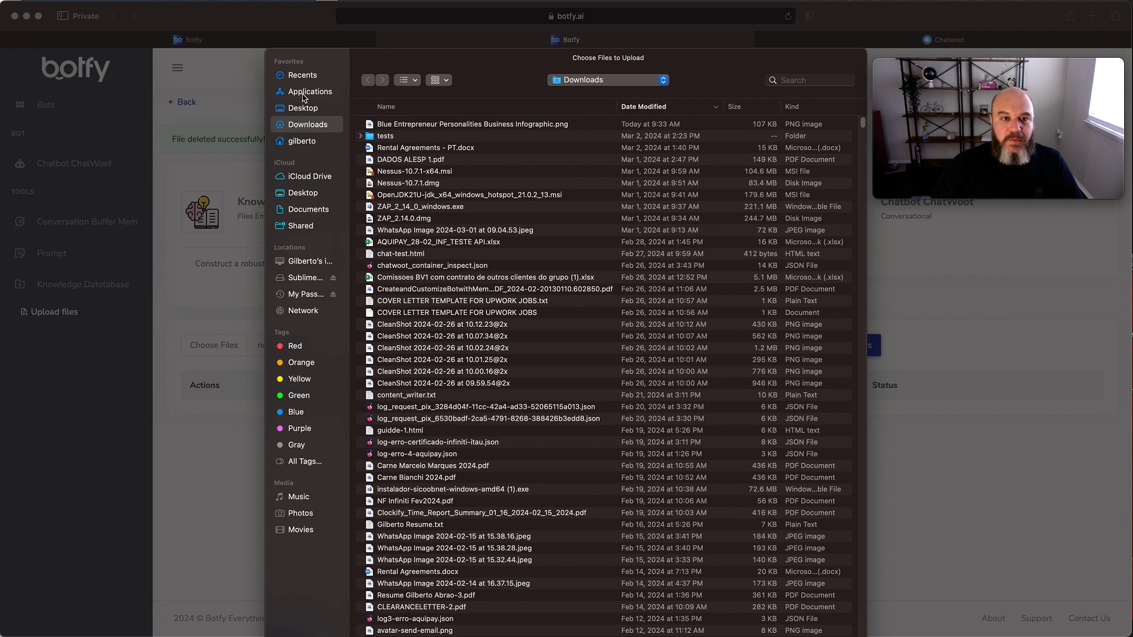
- Upload "Rental Agreements - PT.pdf" from the Desktop folder to the knowledge database and refresh its embedding status
left_click(301, 109)
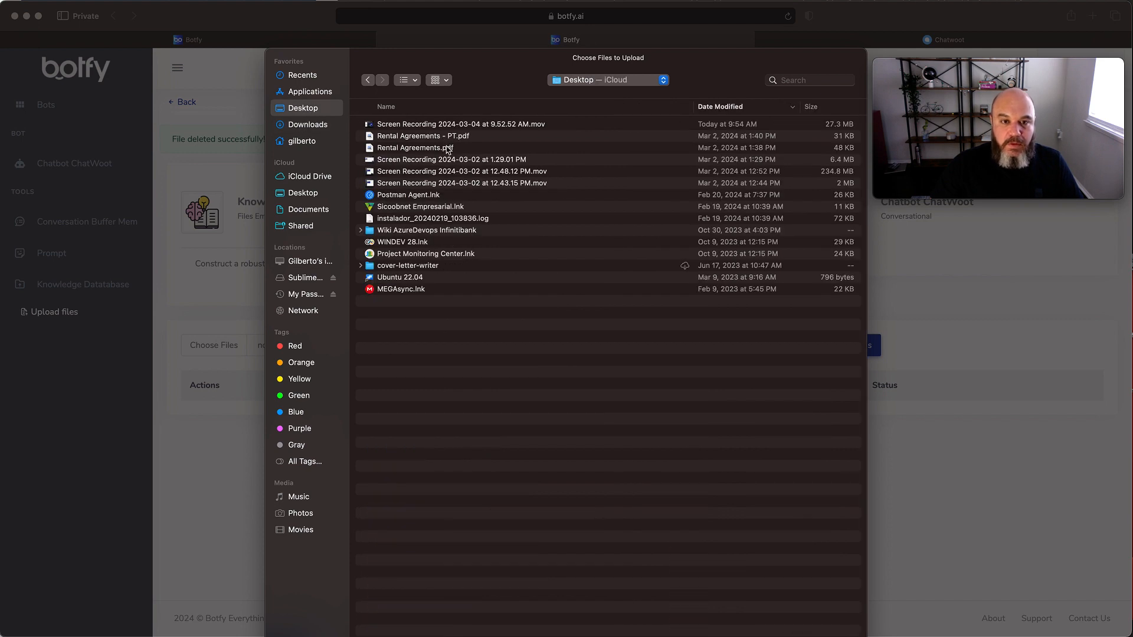
double_click(466, 137)
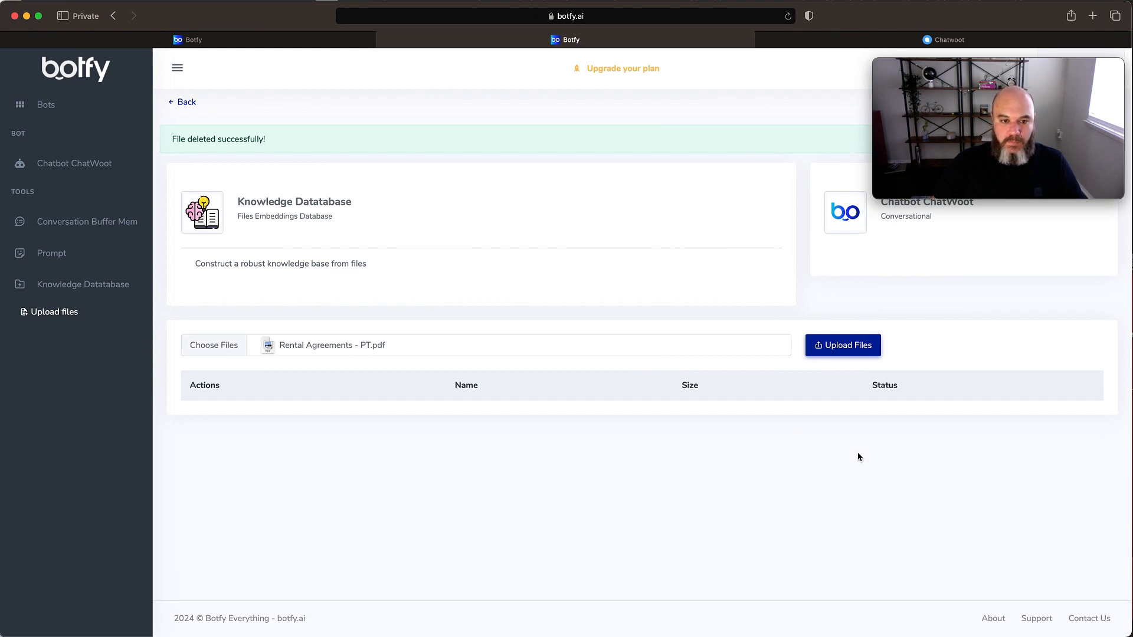
left_click(844, 351)
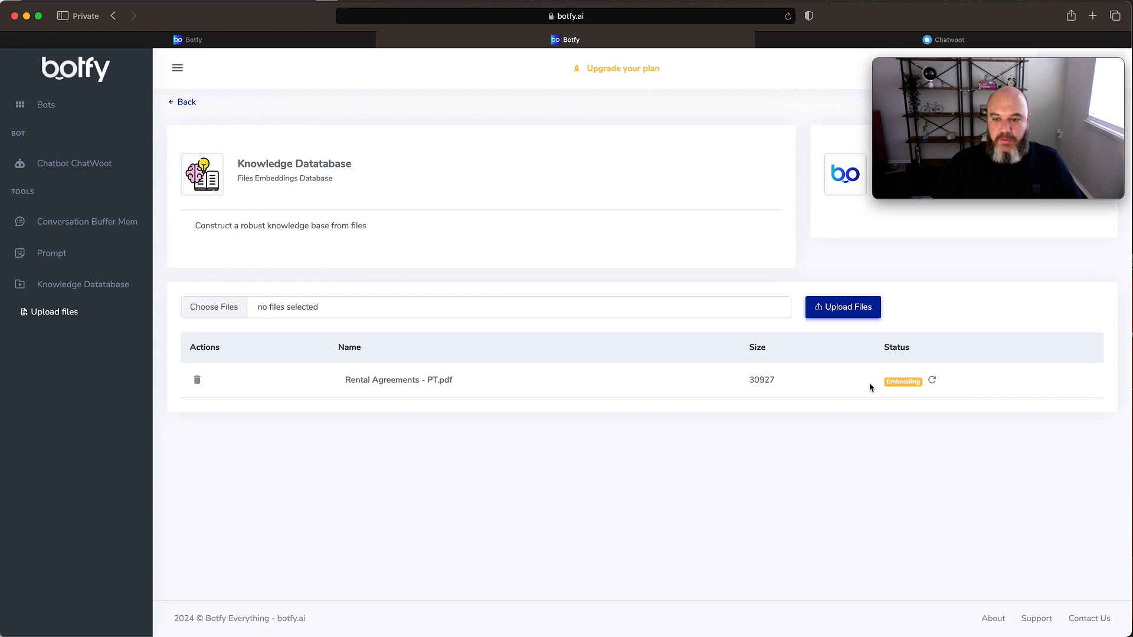
left_click(933, 382)
mouse_move(956, 380)
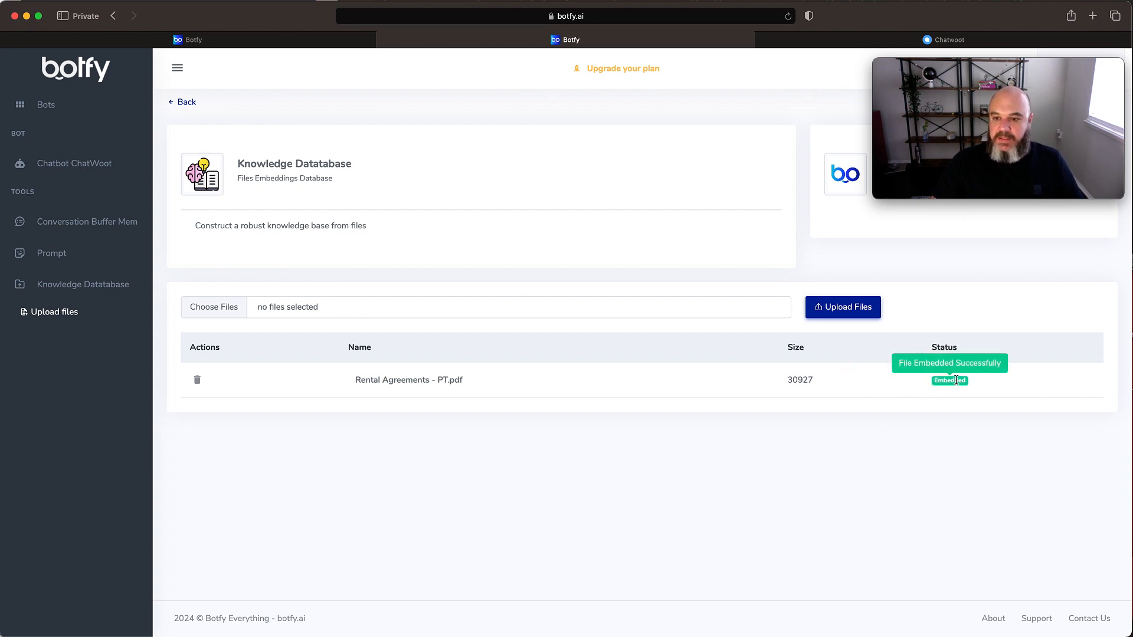
- Return to the Chatbot ChatWoot bot and add the ChatWoot chat platform tool to it
left_click(185, 103)
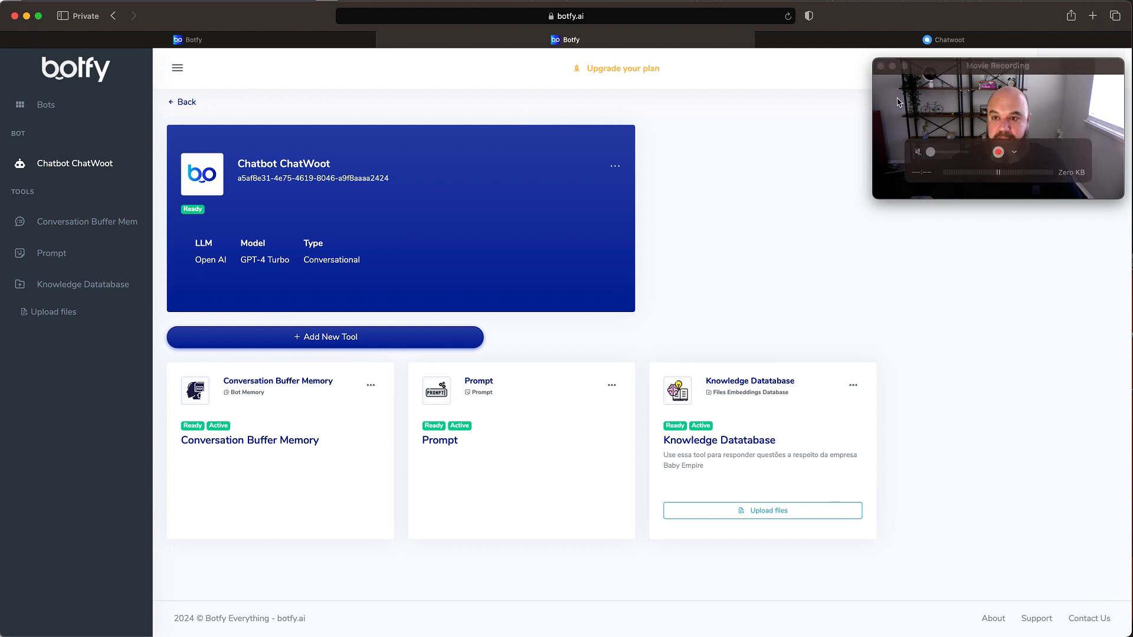
left_click_drag(1004, 72, 624, 506)
left_click(764, 278)
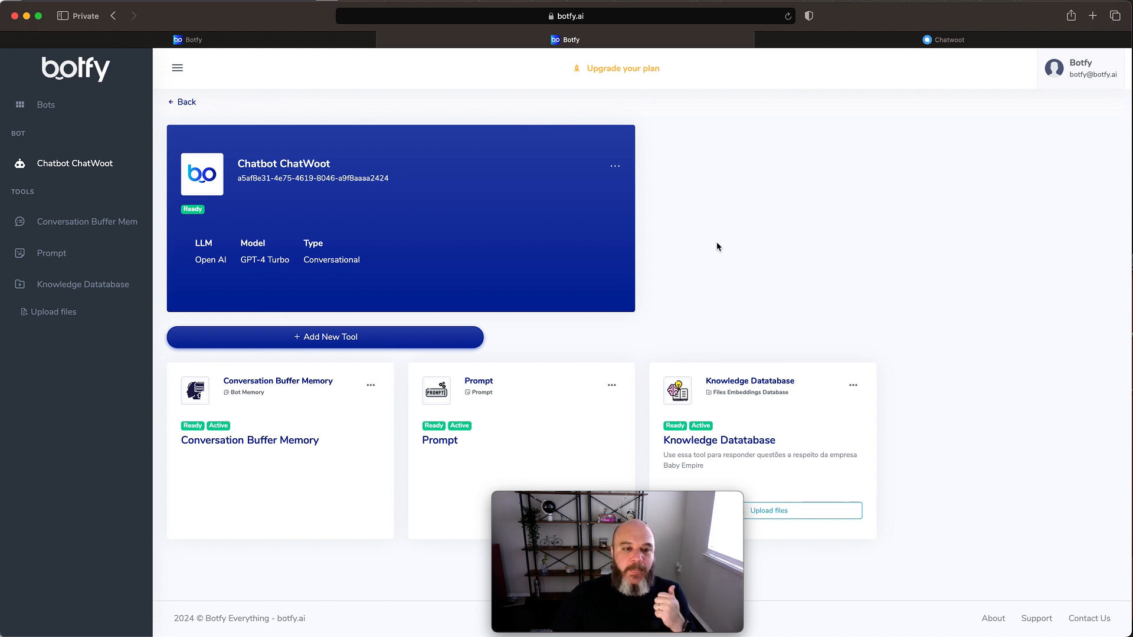
left_click(346, 339)
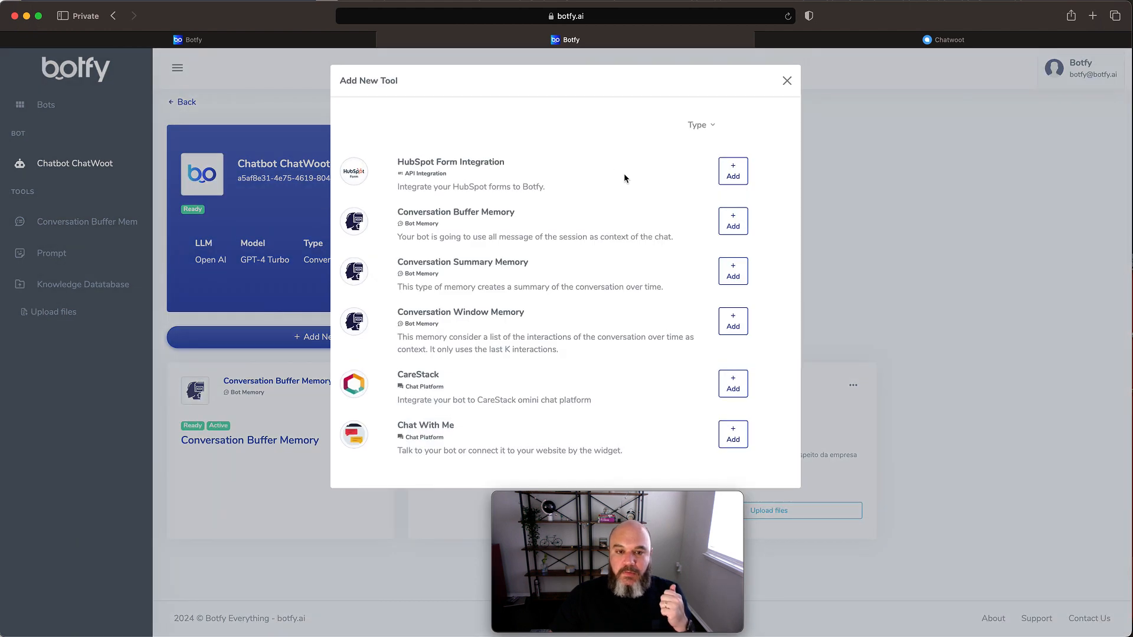
scroll(594, 239, "down", 4)
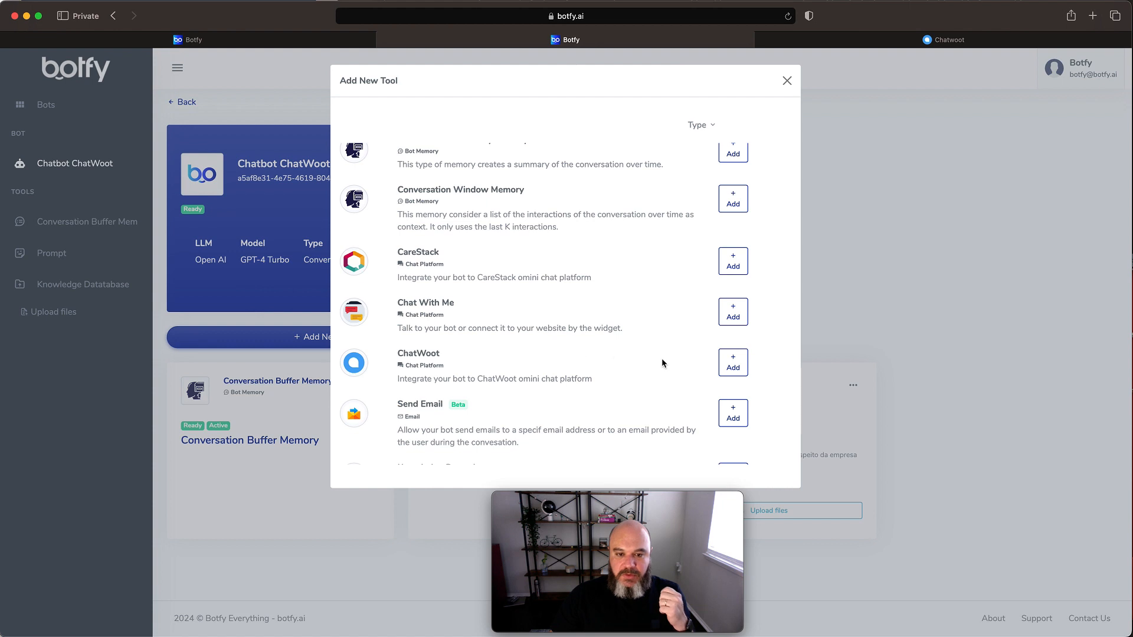
left_click(735, 366)
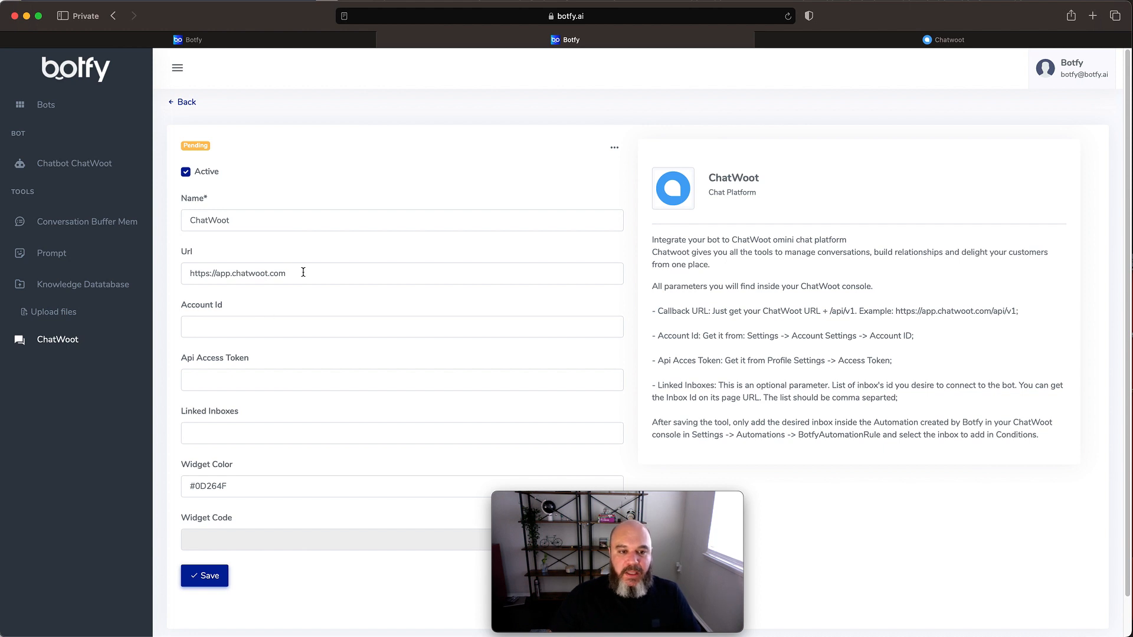
- Copy the account ID from the ChatWoot account settings into the Account Id field of Botfy's ChatWoot tool
left_click_drag(311, 273, 172, 270)
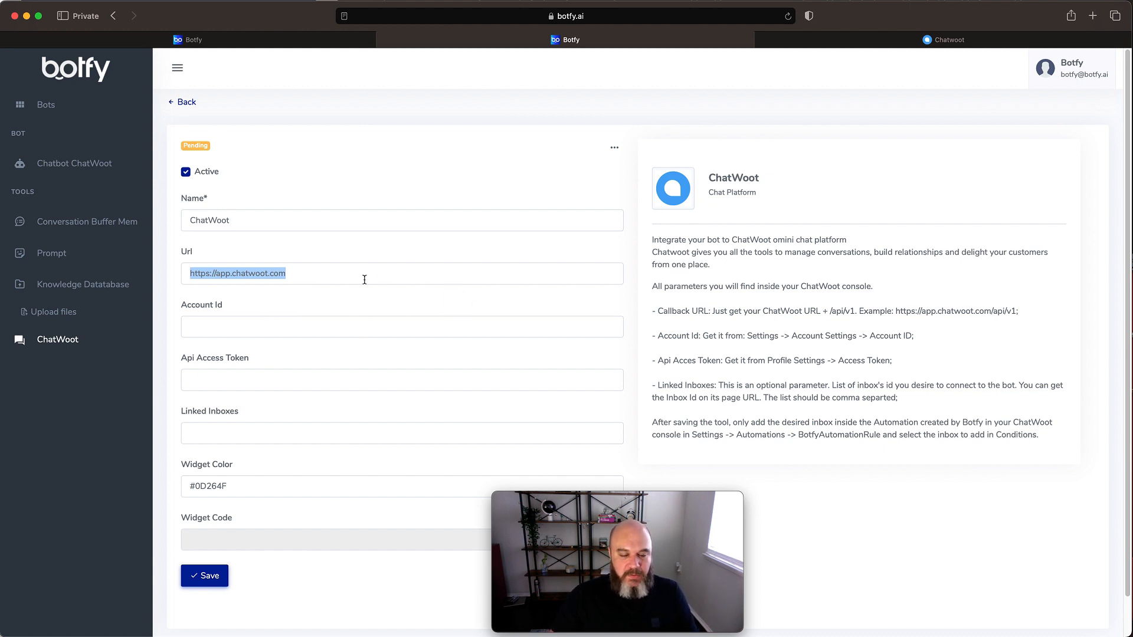
left_click(212, 323)
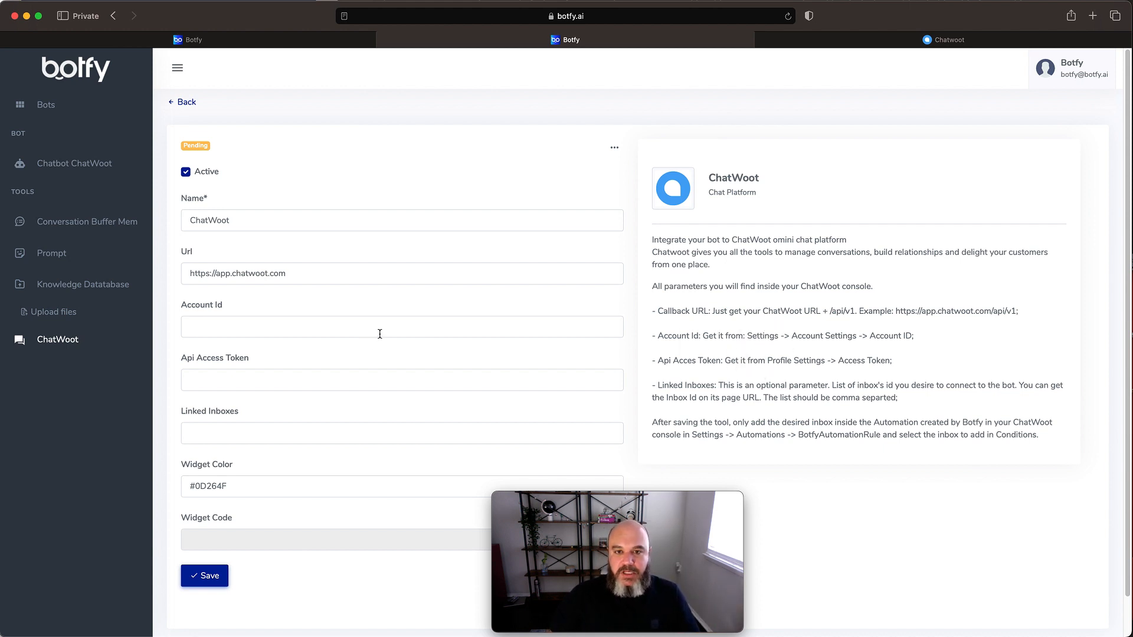
left_click(864, 41)
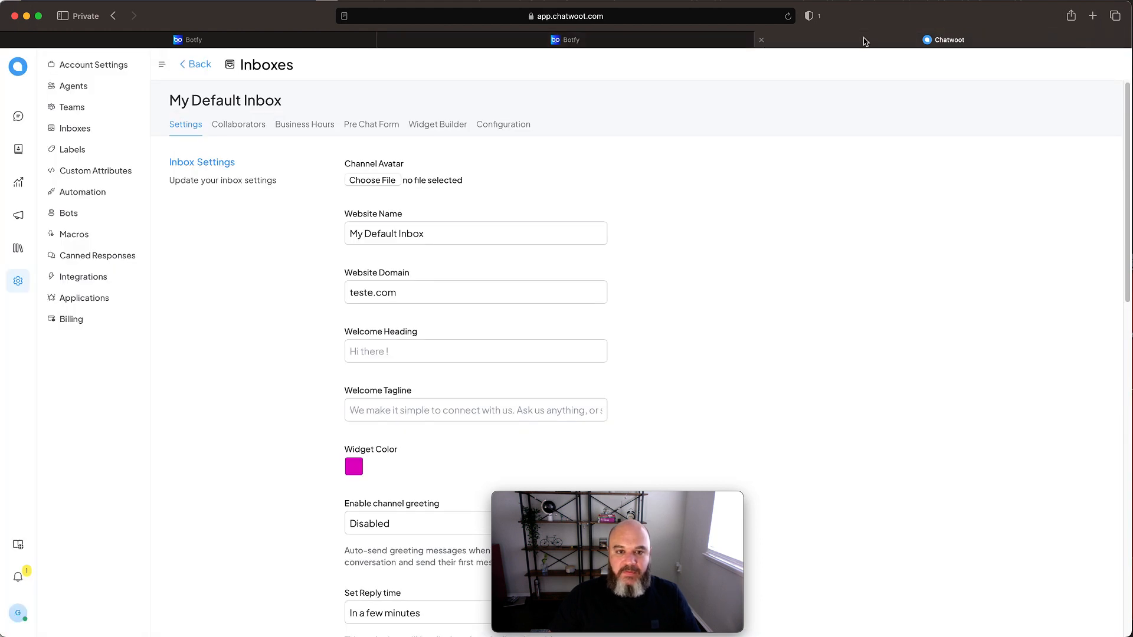
left_click(680, 46)
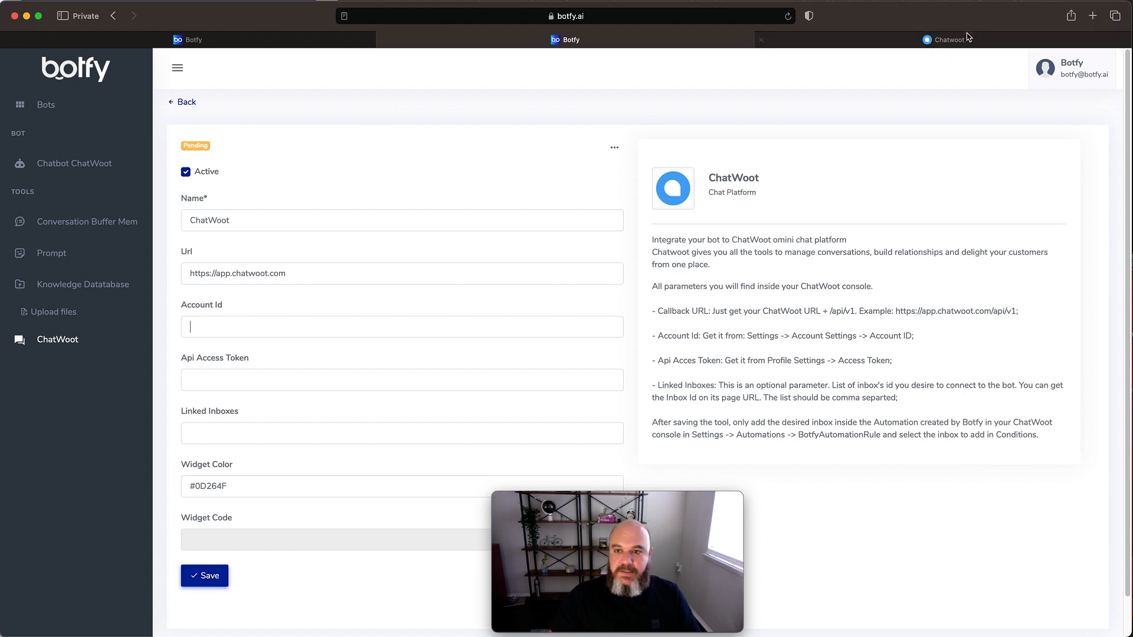
left_click(948, 40)
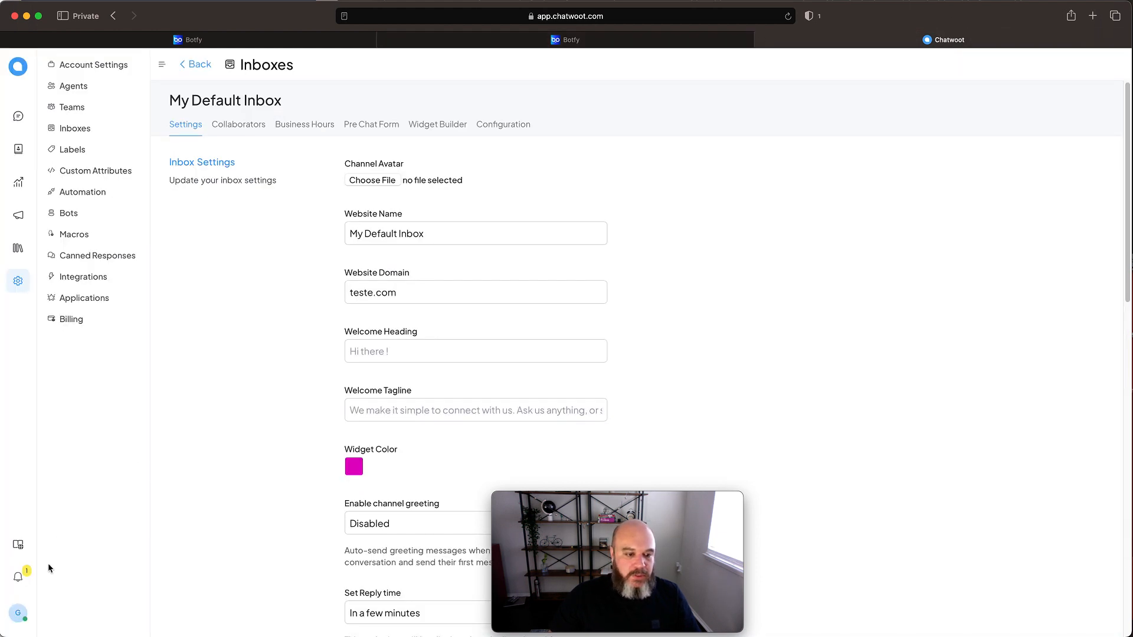
left_click(18, 282)
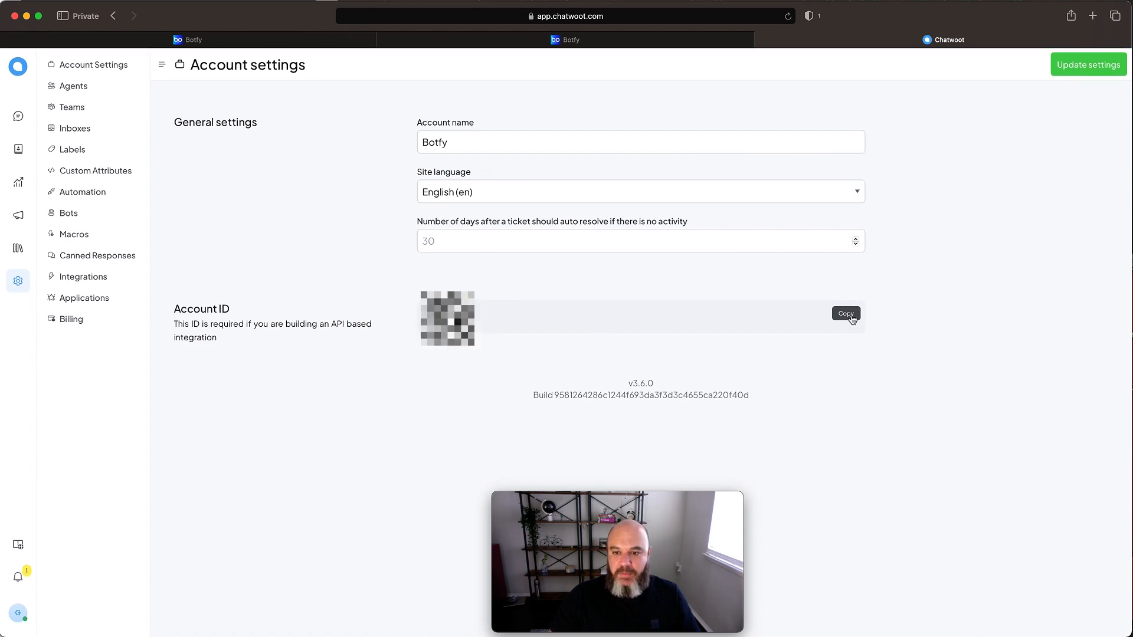
left_click(846, 314)
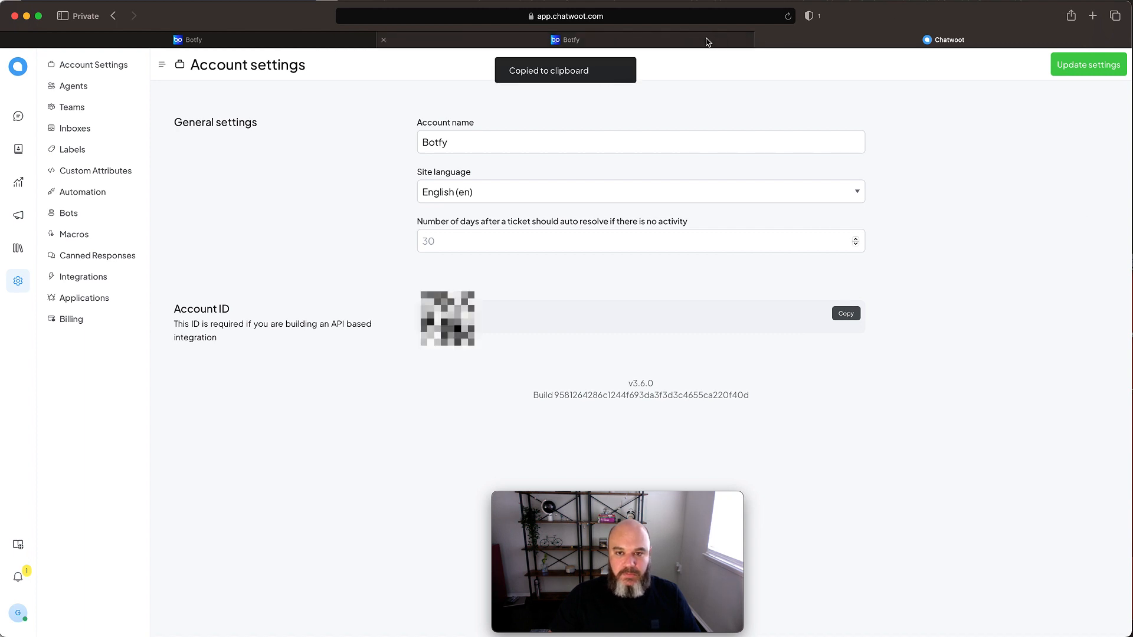
left_click(708, 40)
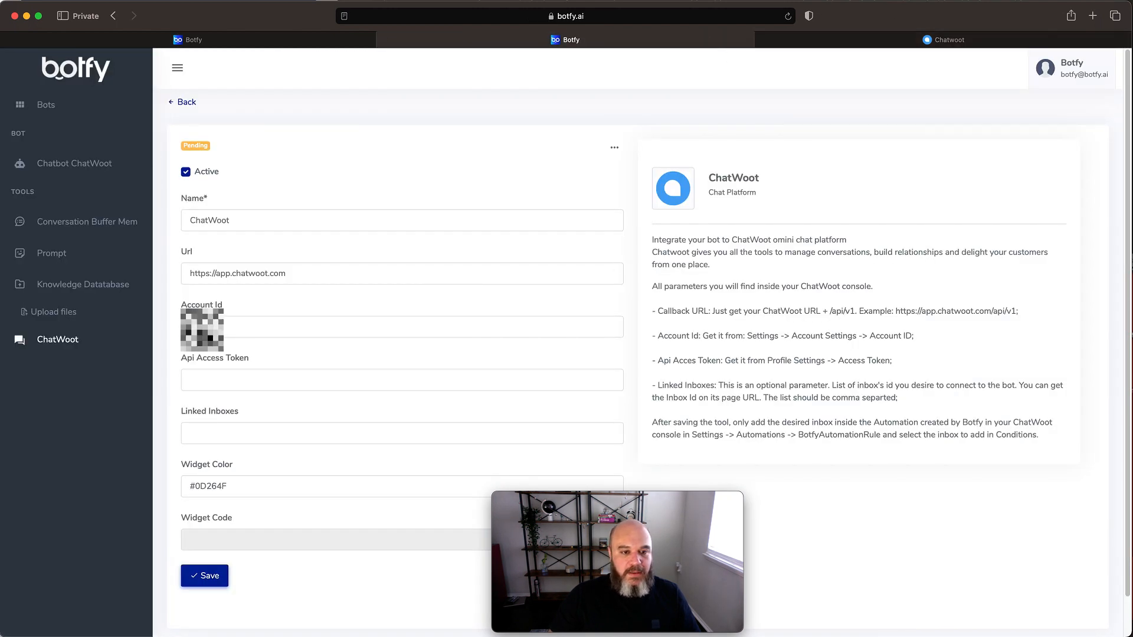
right_click(214, 326)
left_click(236, 360)
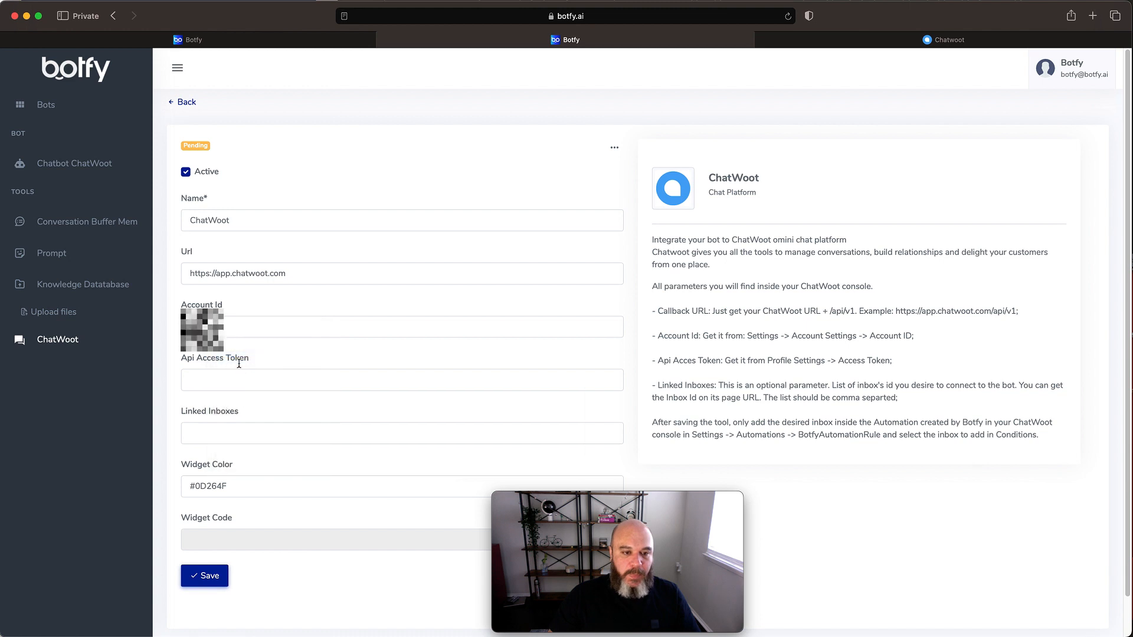
- Copy the access token from the ChatWoot profile settings into the Api Access Token field of Botfy's ChatWoot tool
left_click(279, 379)
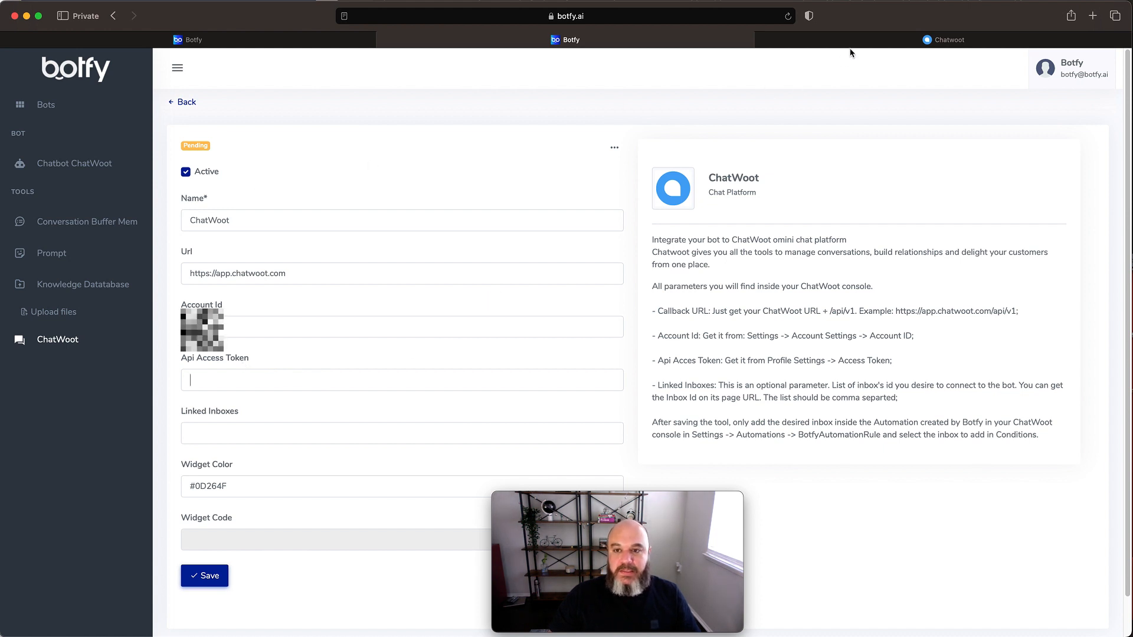
left_click(874, 46)
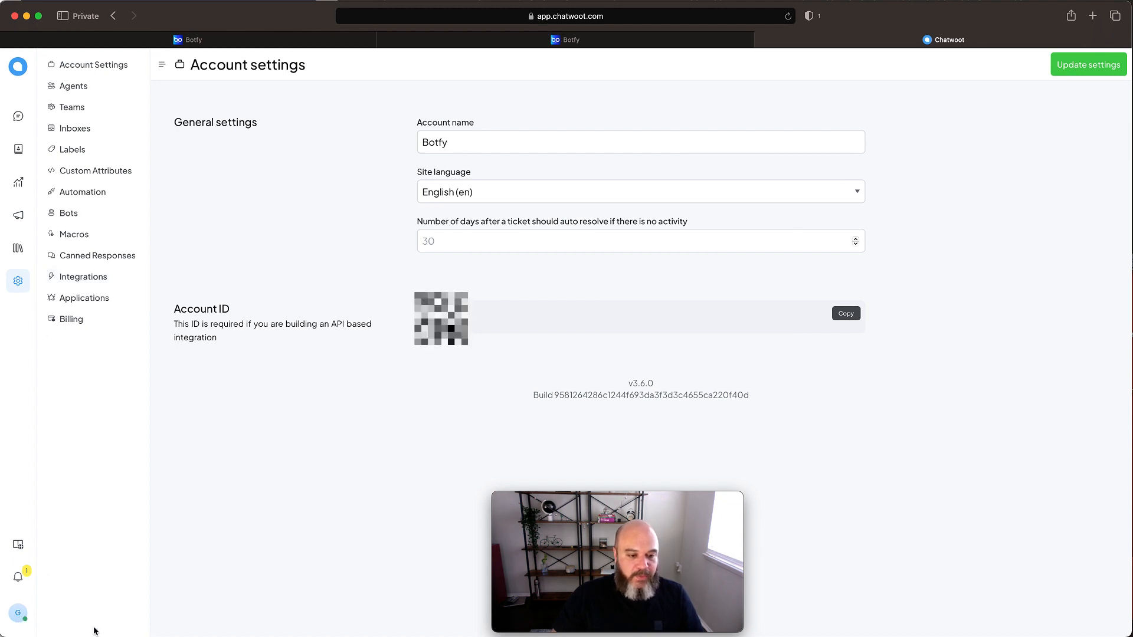
left_click(19, 616)
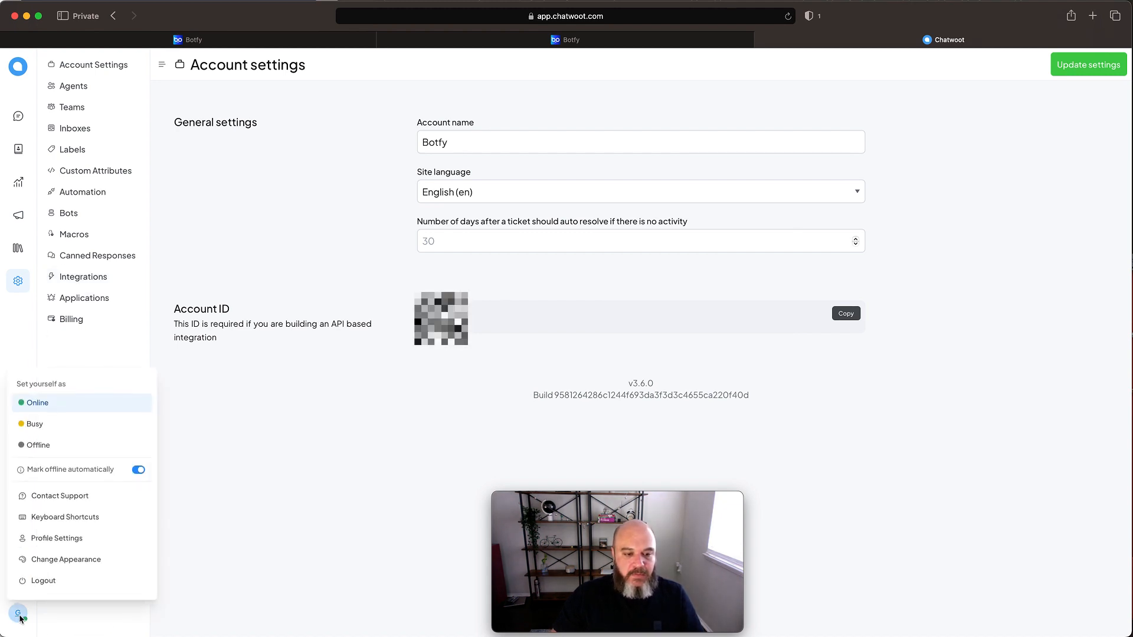
left_click(74, 542)
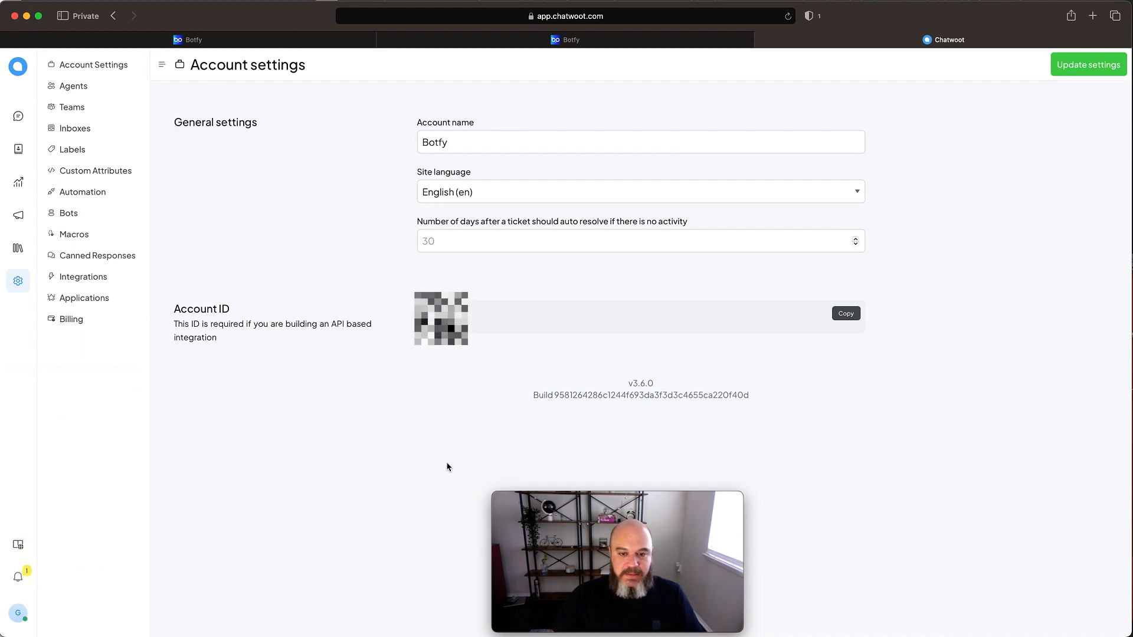
scroll(875, 490, "down", 15)
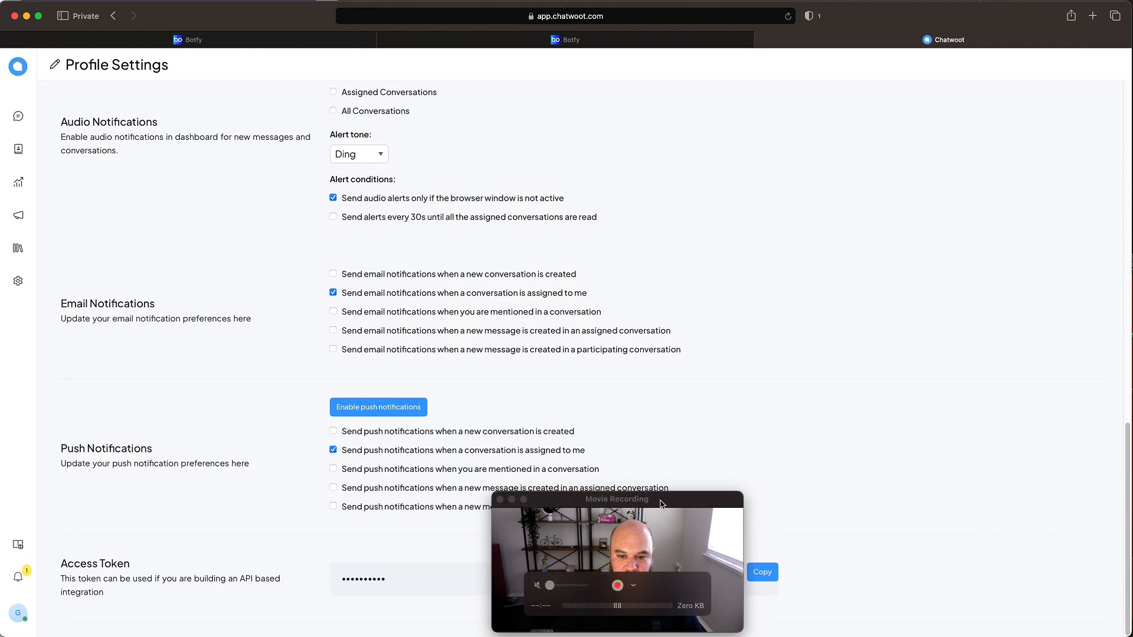
left_click_drag(661, 505, 997, 492)
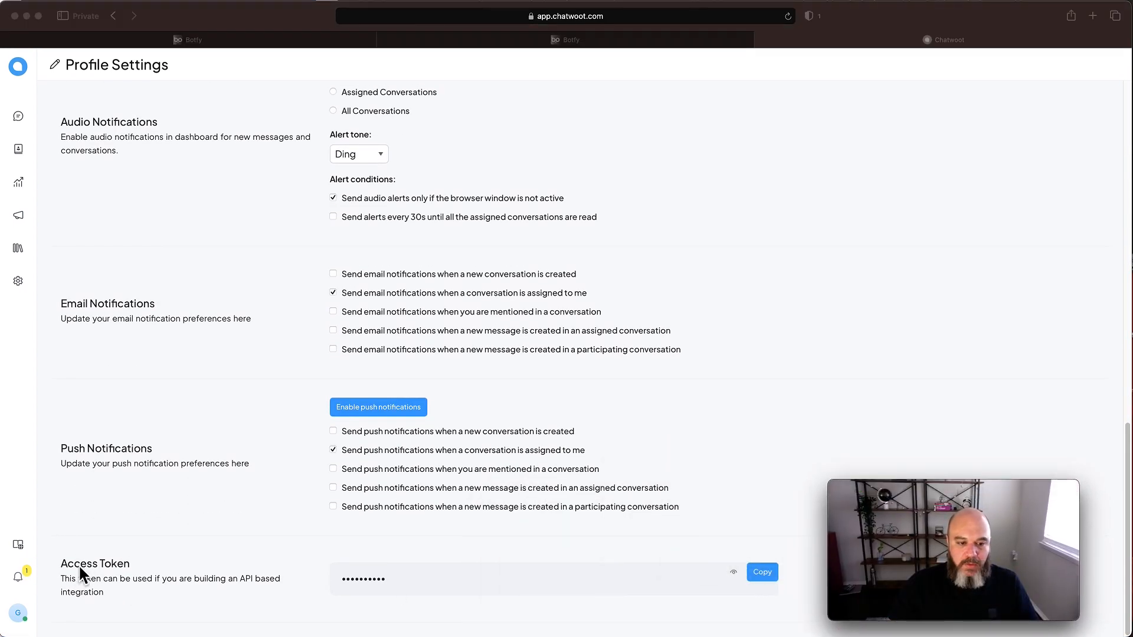
left_click(763, 574)
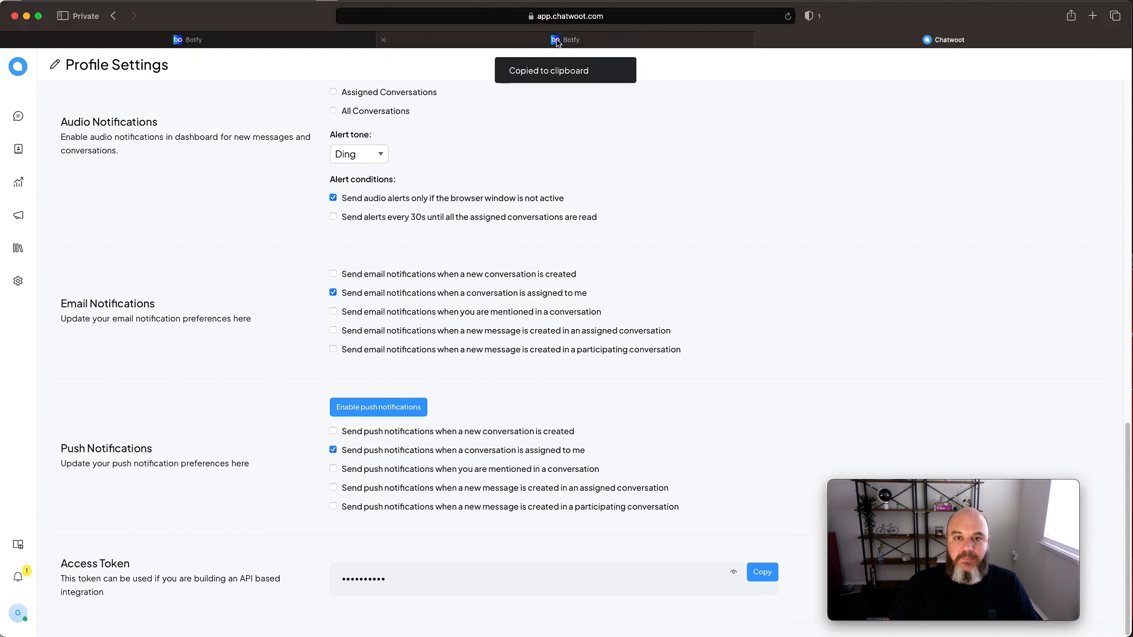
left_click(558, 39)
right_click(198, 381)
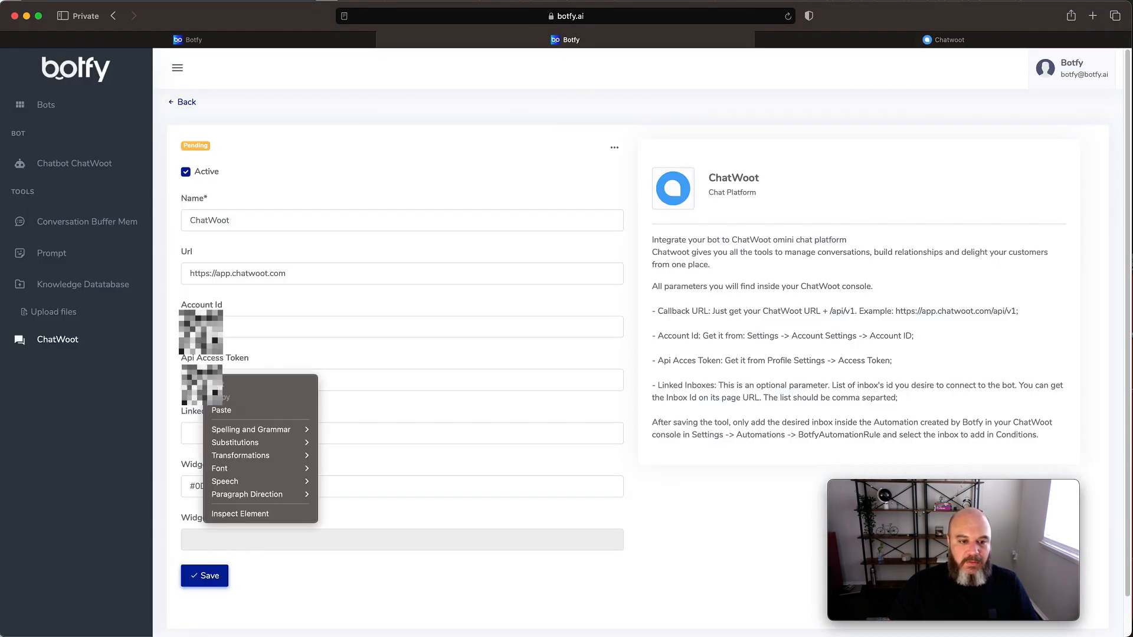
left_click(222, 405)
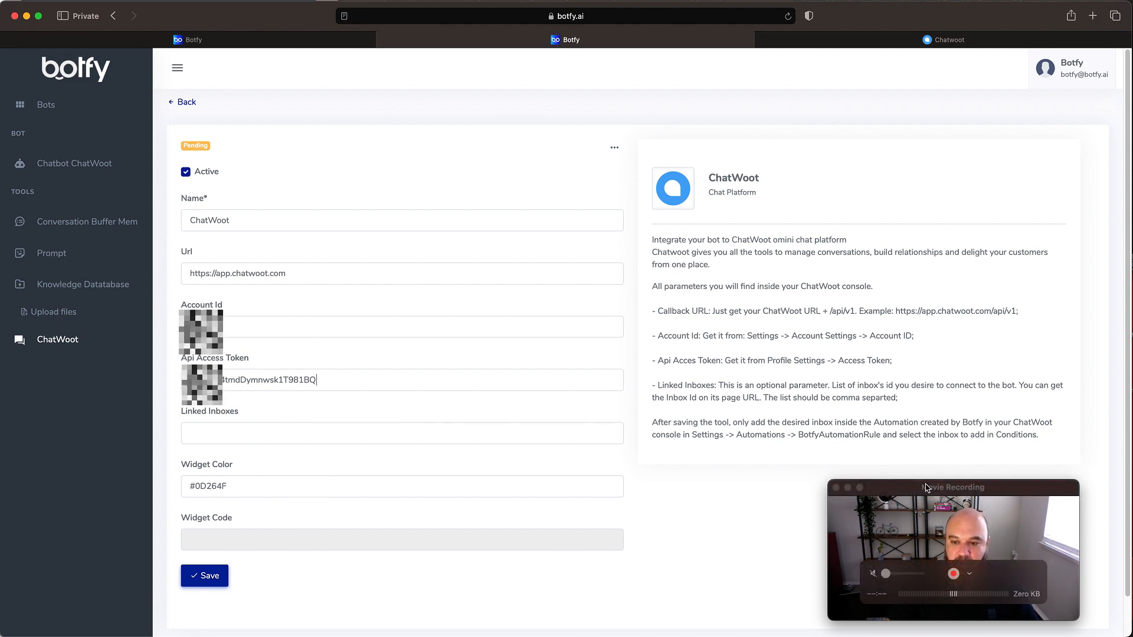
left_click_drag(928, 490, 629, 494)
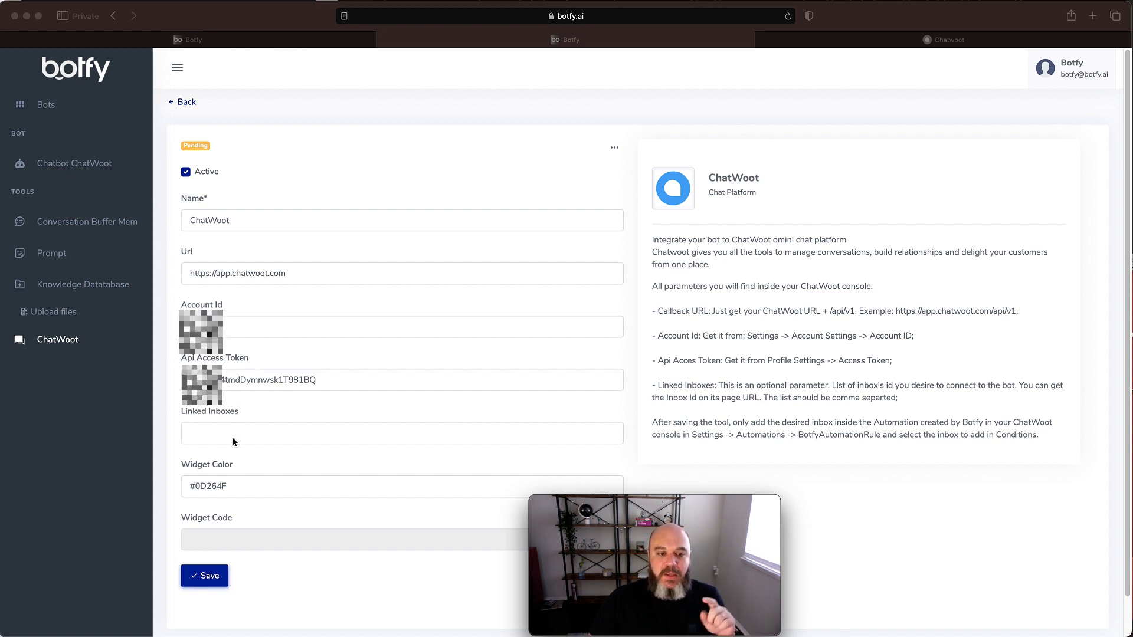
- Save the ChatWoot tool and reload its page to refresh the processing status
left_click(207, 577)
left_click(209, 577)
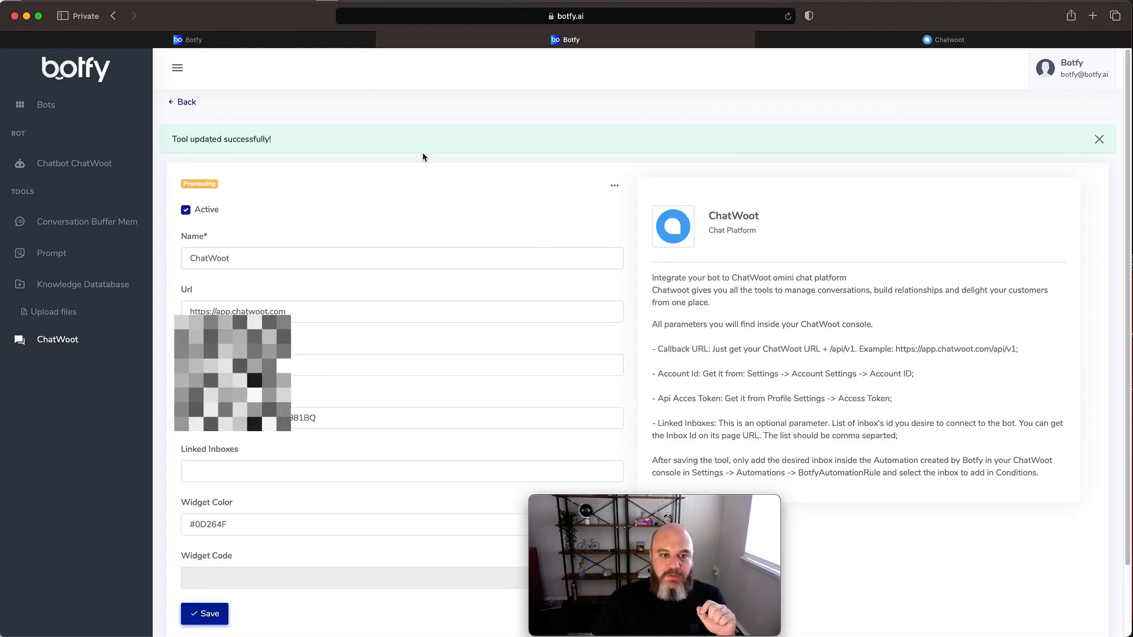
scroll(423, 155, "down", 1)
mouse_move(207, 179)
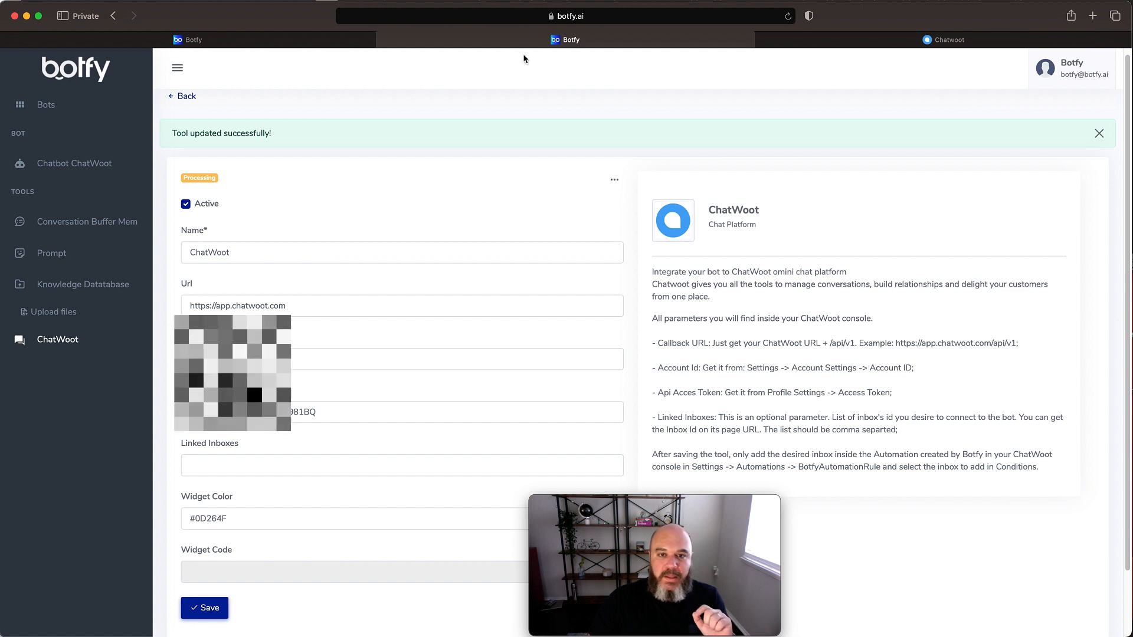
left_click(788, 16)
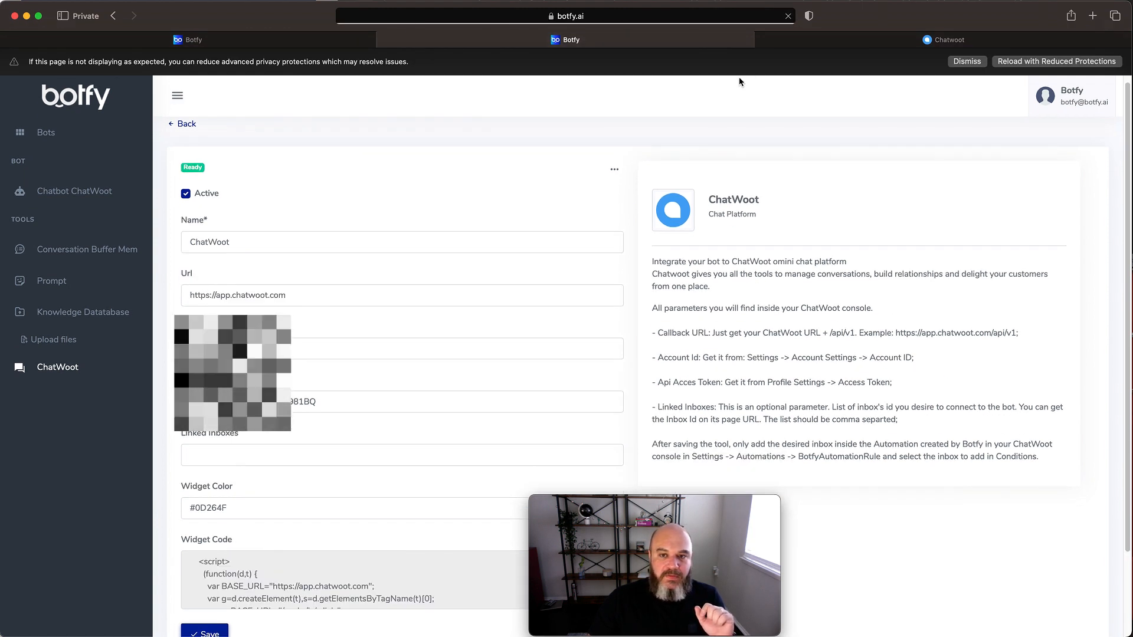
left_click(971, 62)
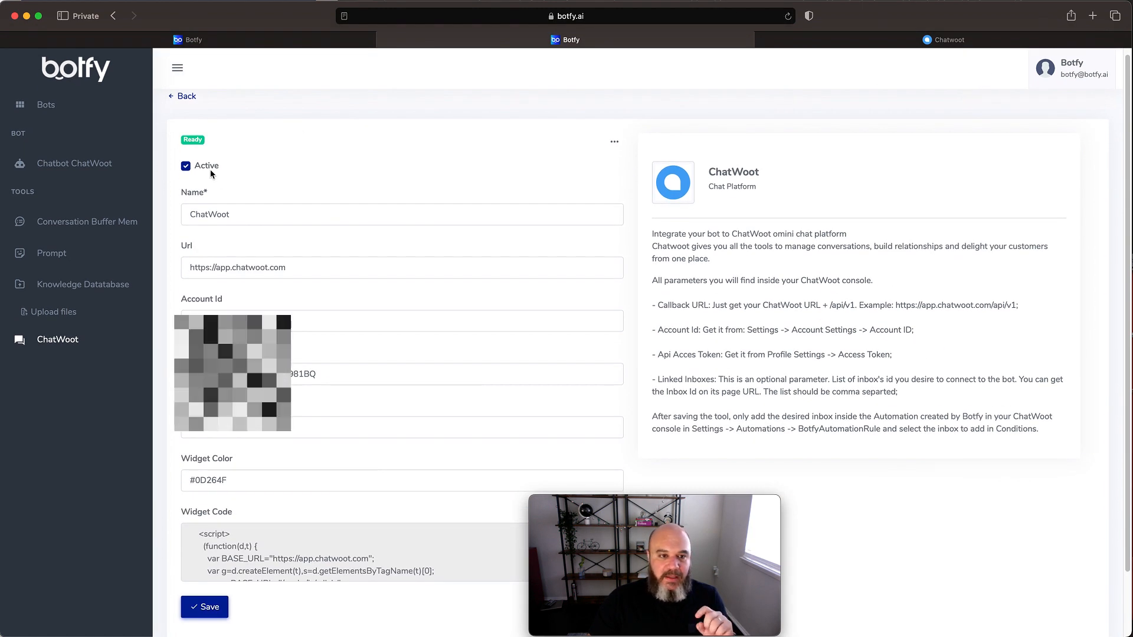
mouse_move(192, 143)
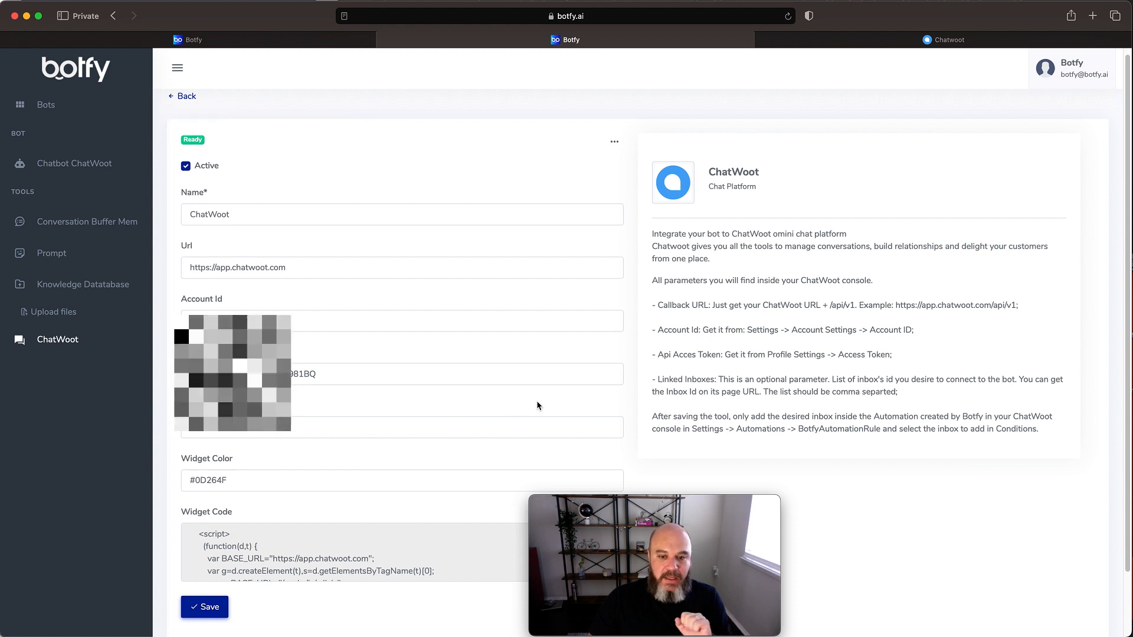
- Read through the widget code generated for the ChatWoot tool
mouse_move(649, 509)
left_click_drag(653, 506, 771, 501)
scroll(418, 565, "down", 5)
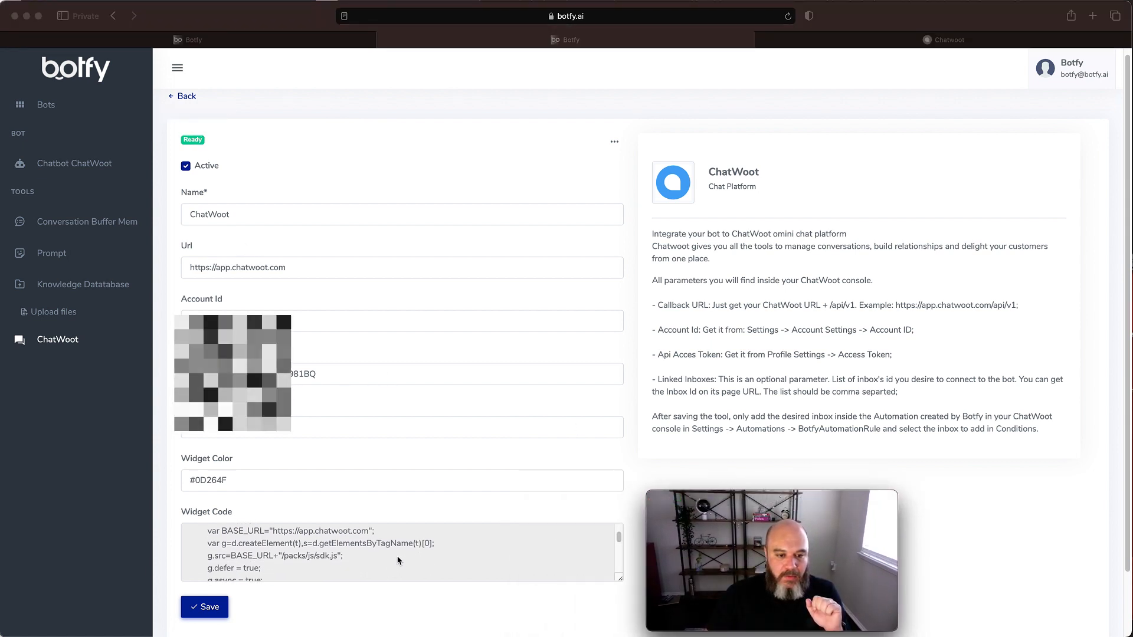
scroll(399, 560, "down", 5)
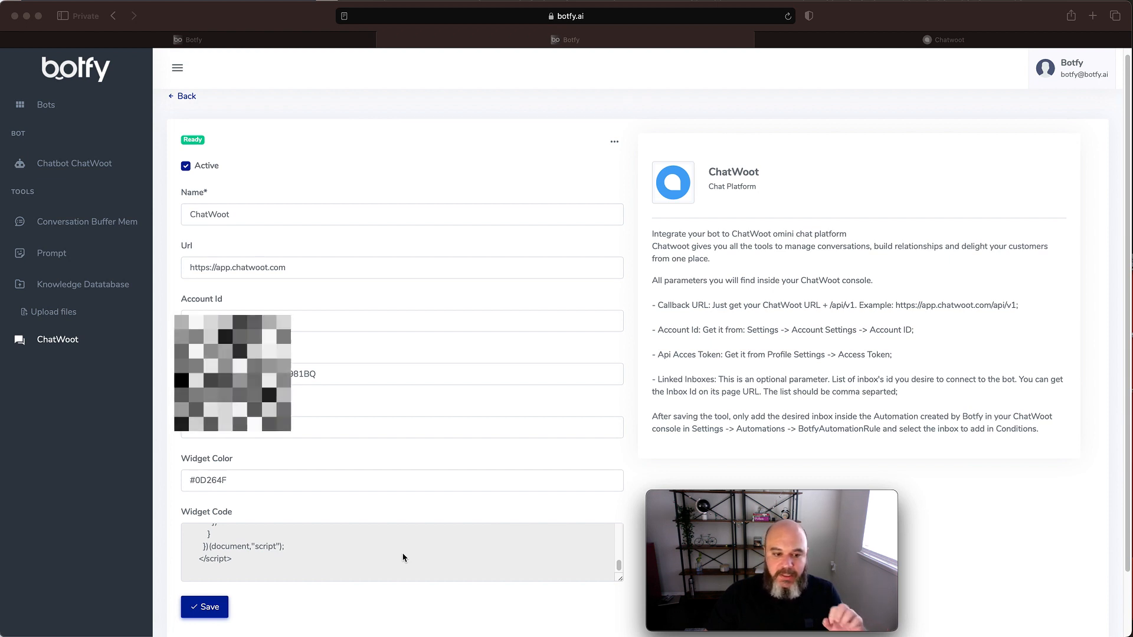
scroll(357, 566, "up", 4)
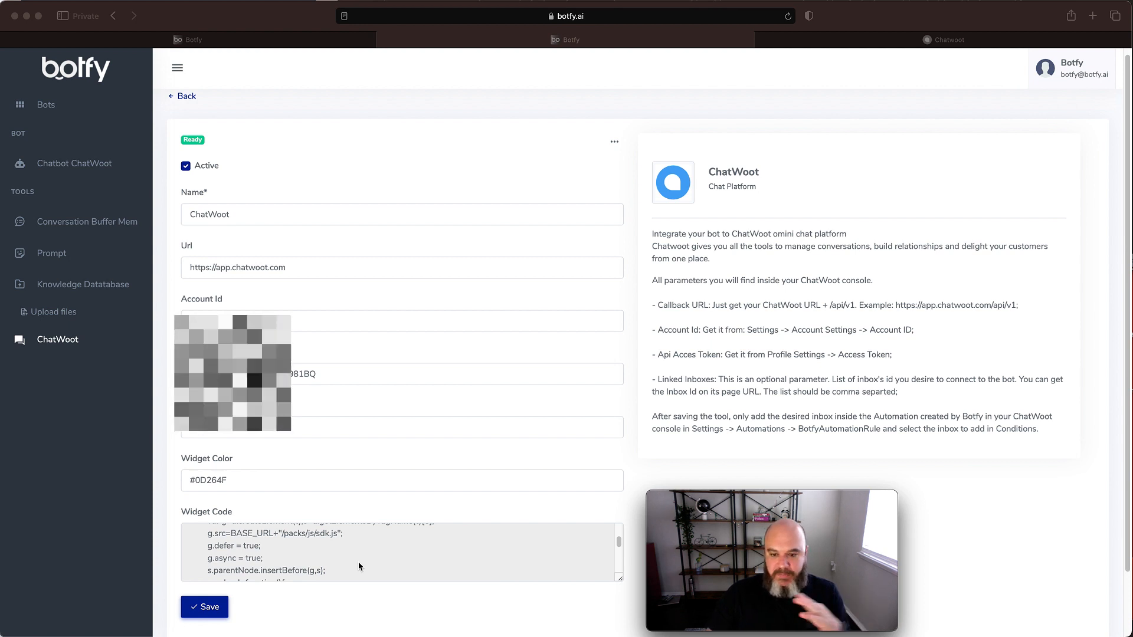
scroll(359, 566, "up", 4)
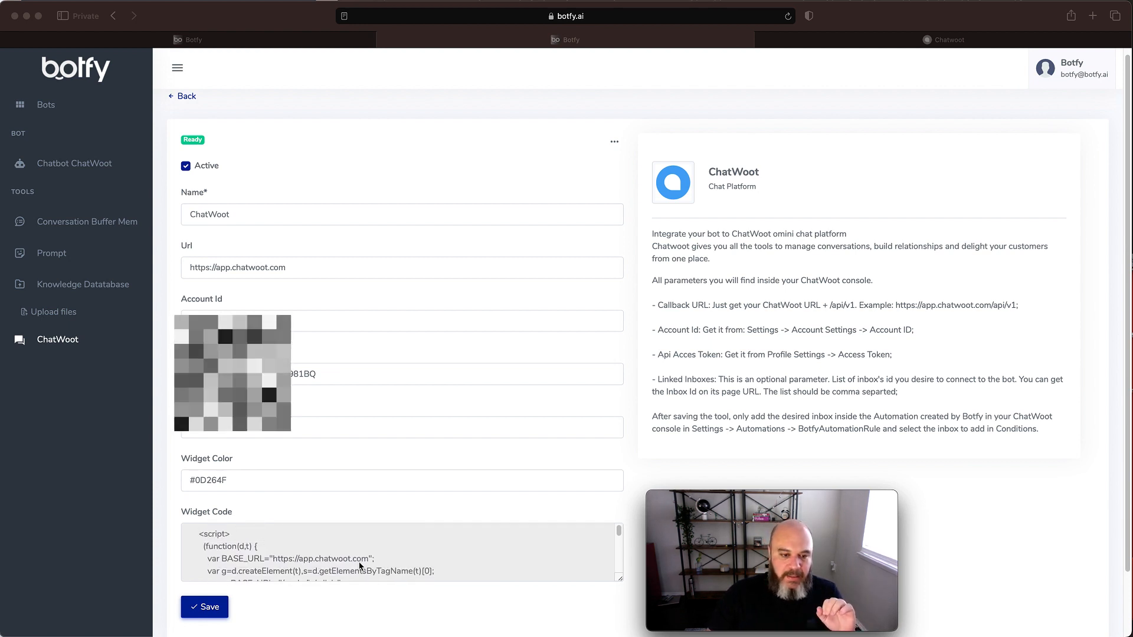
- Switch to ChatWoot and examine the inboxes and bots lists for the Botfy Chatbot ChatWoot entries
left_click(902, 42)
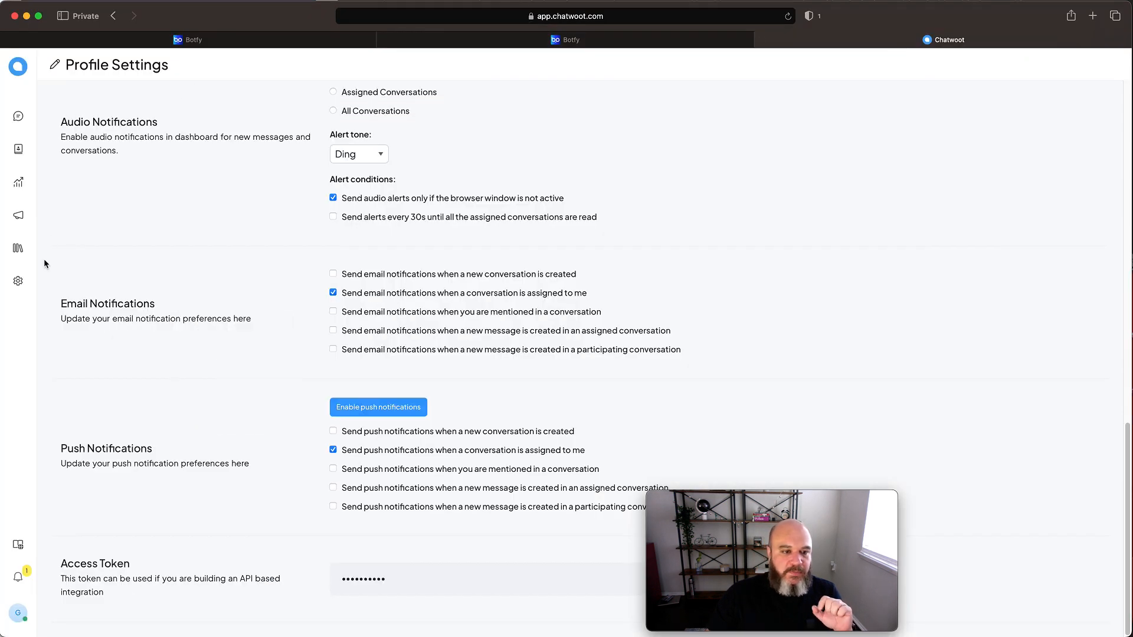
left_click(18, 283)
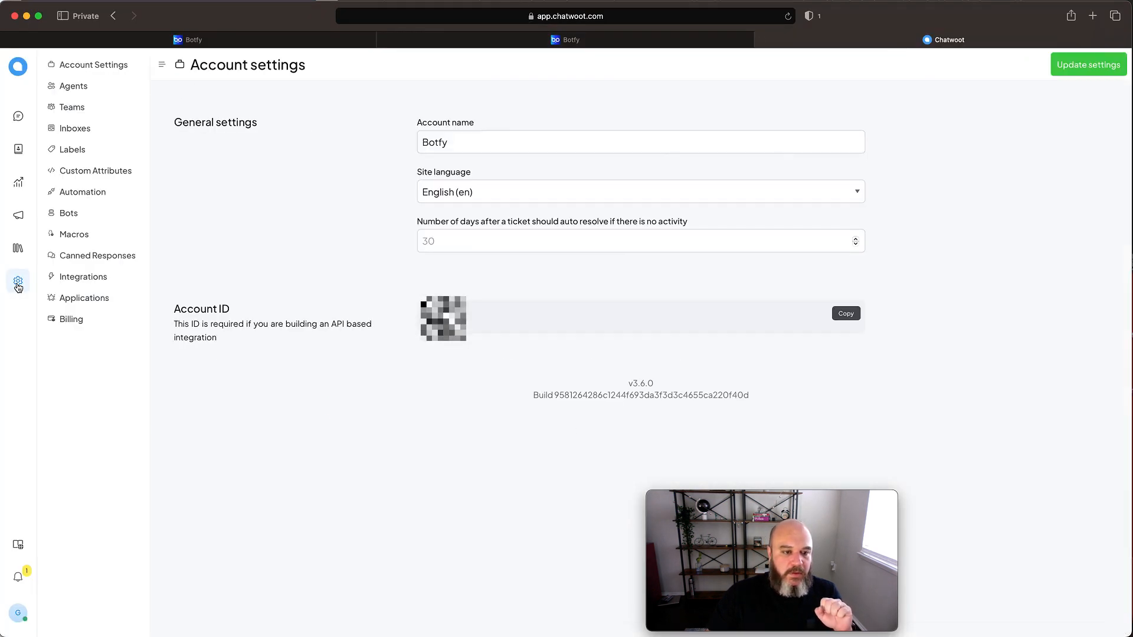
left_click(74, 135)
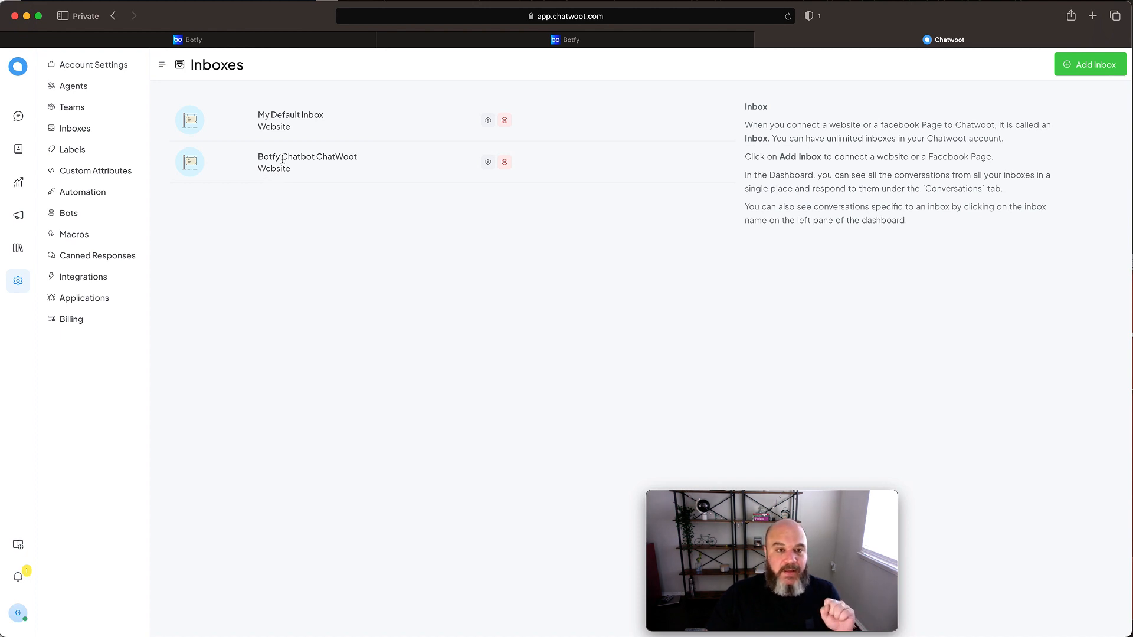
left_click(72, 216)
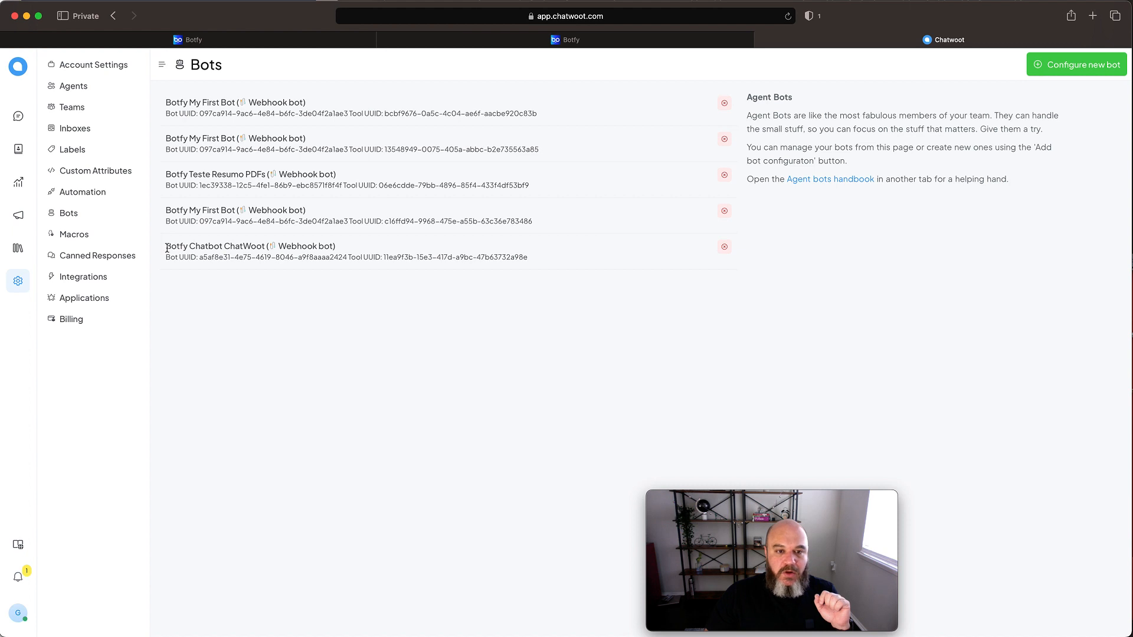
left_click_drag(167, 249, 532, 253)
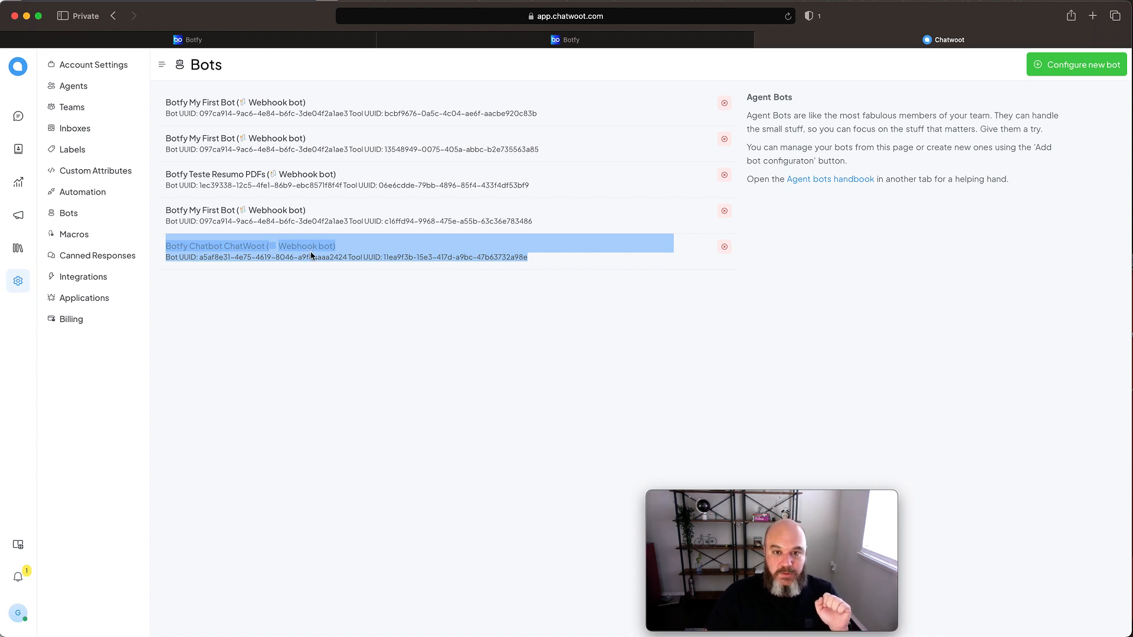
left_click(527, 43)
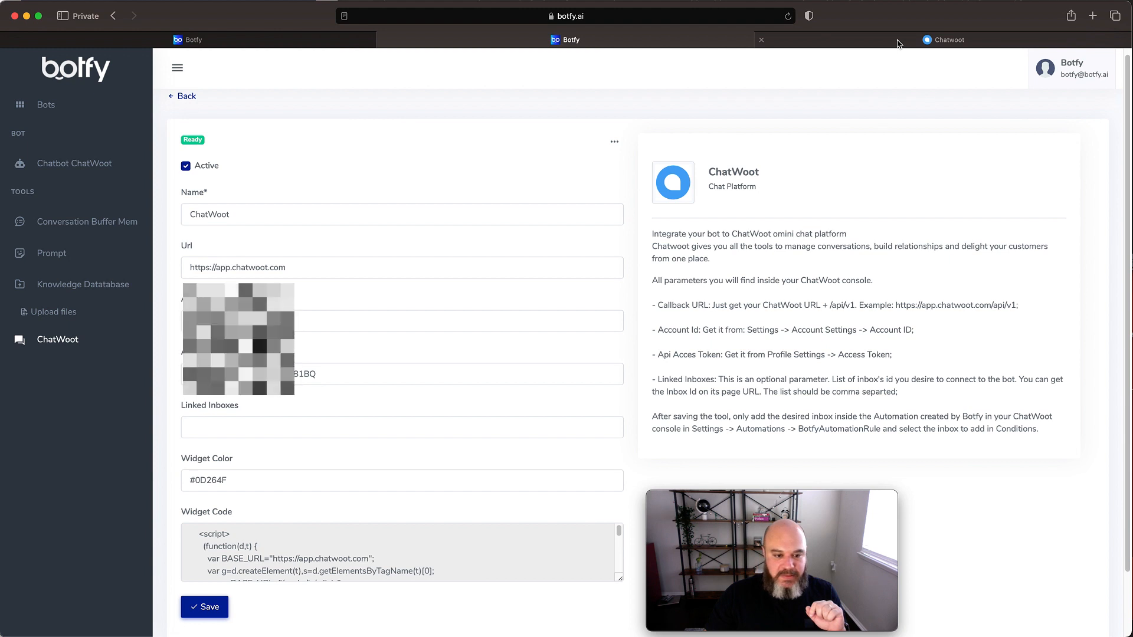
left_click(922, 39)
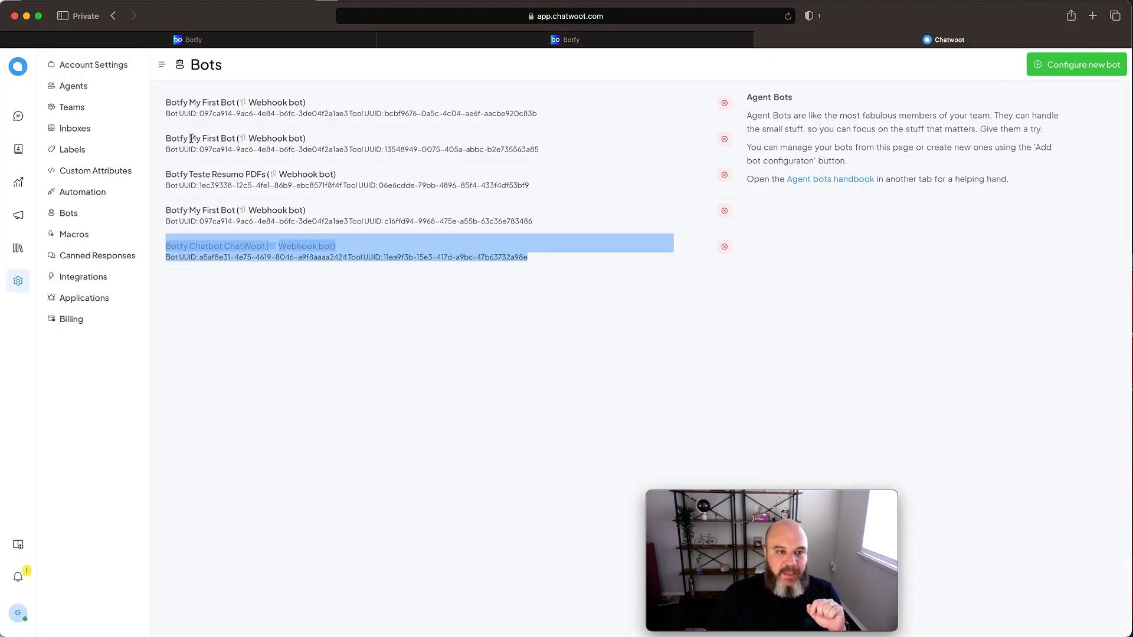
- Check the ChatWoot inboxes list, return to Botfy and copy the complete widget code of the ChatWoot tool
left_click(90, 130)
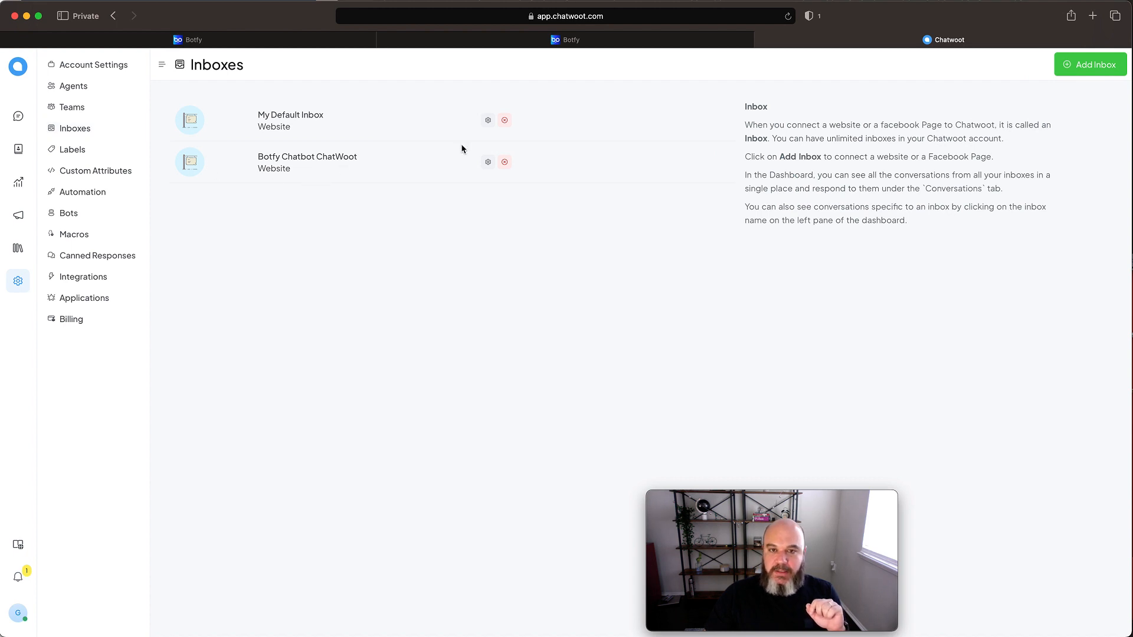
left_click(629, 41)
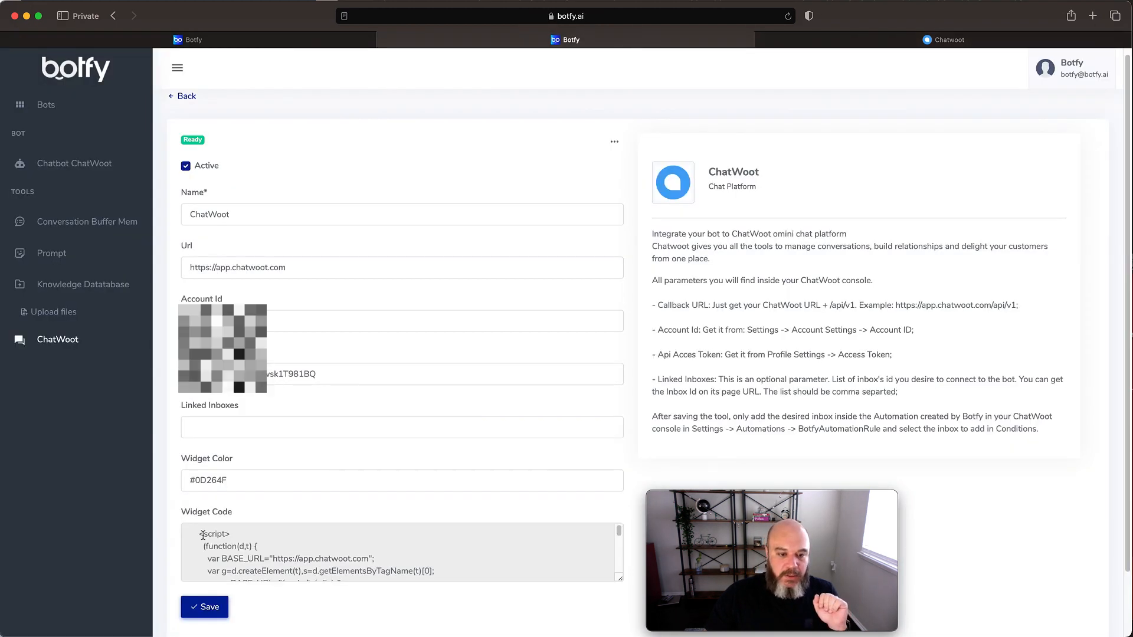
left_click_drag(201, 534, 458, 596)
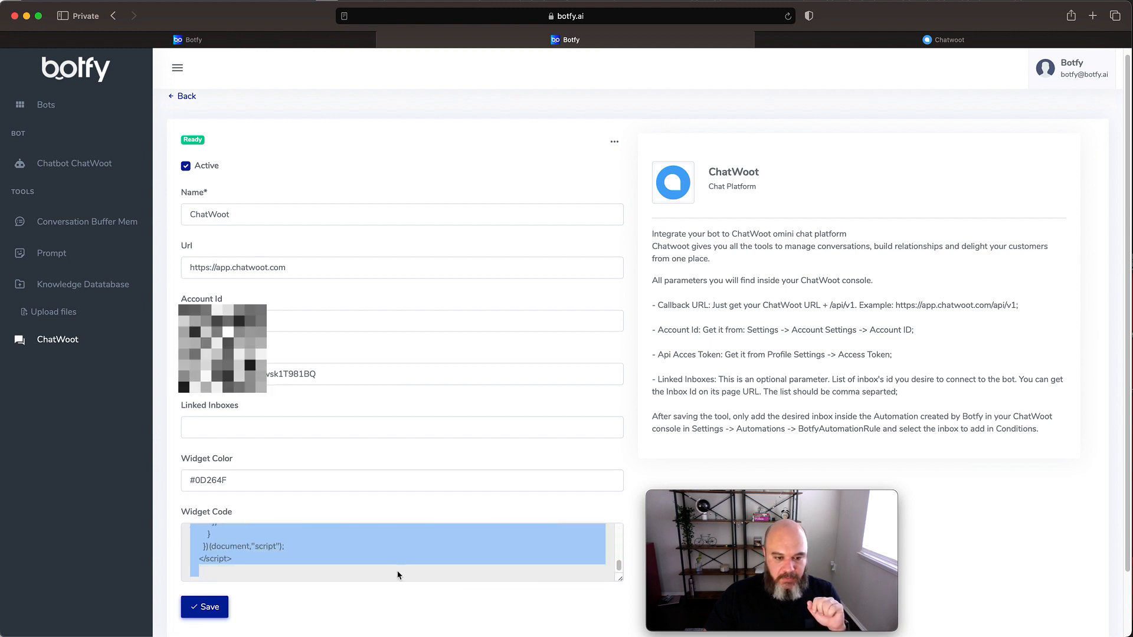
right_click(350, 540)
left_click(378, 602)
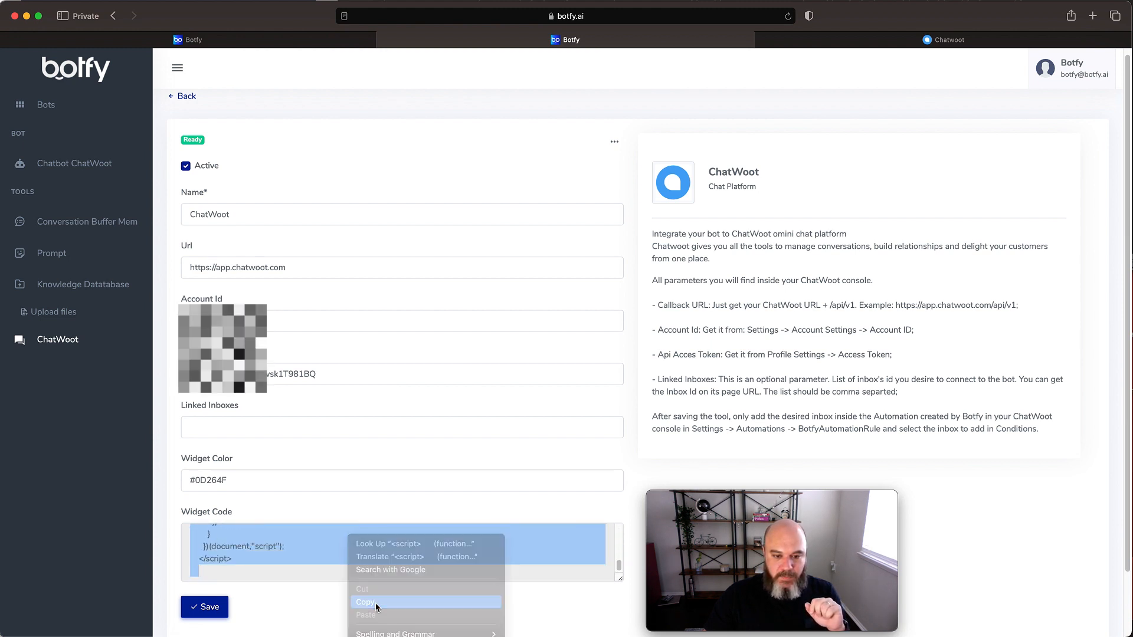
- Switch to the text editor, paste the widget code with its website token below the heading in index.html, and save the file
key("super+Tab")
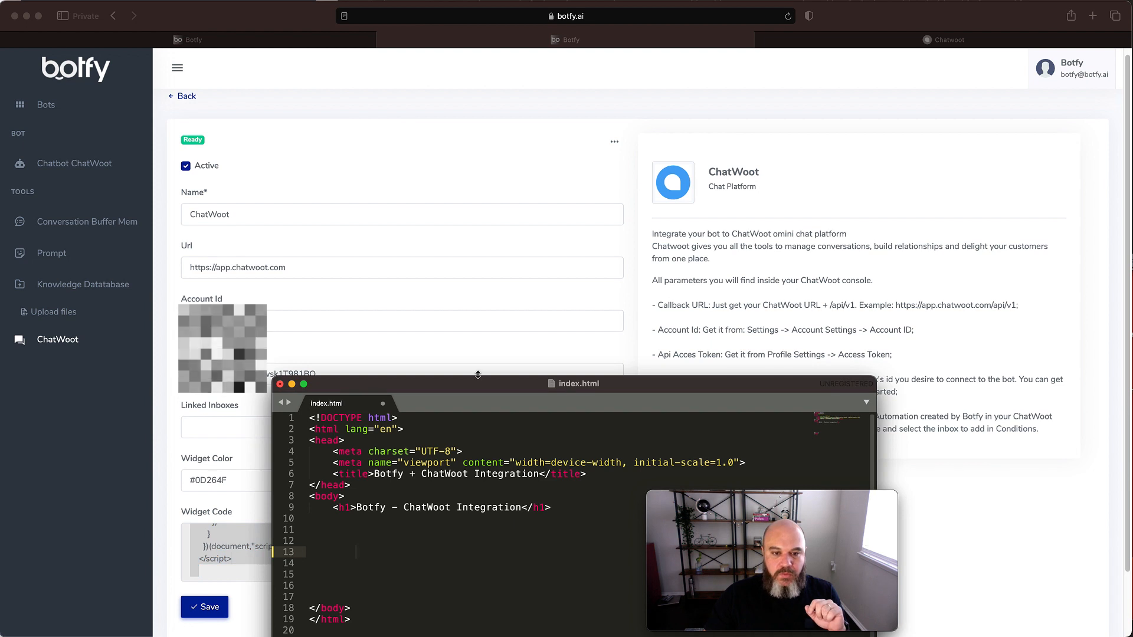
left_click_drag(487, 383, 445, 252)
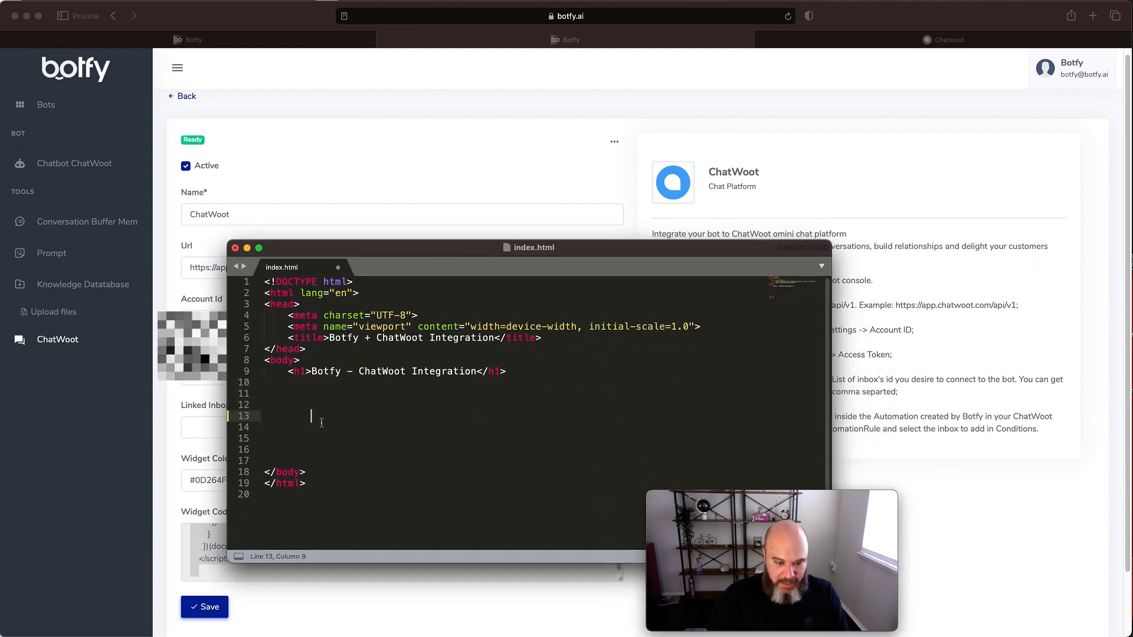
key("super+v")
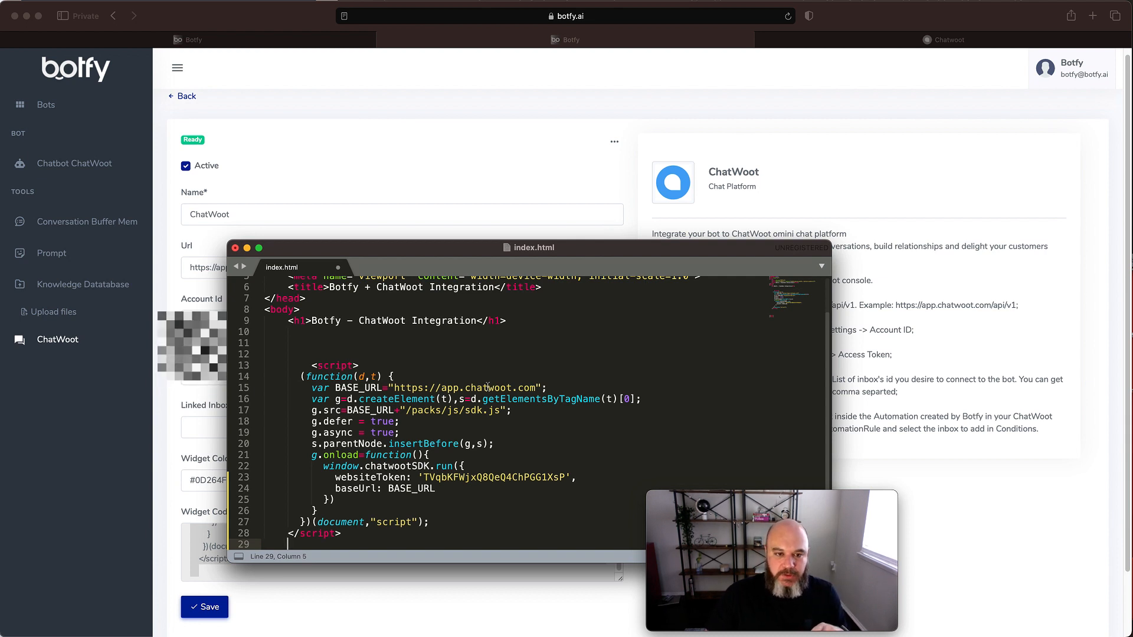
left_click(446, 378)
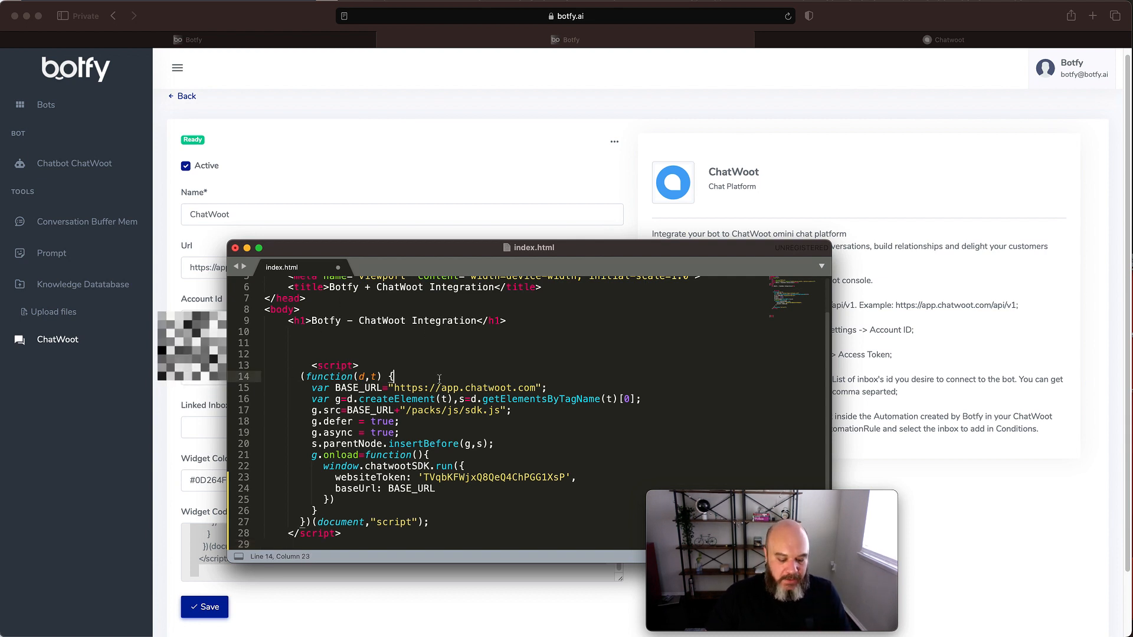
key("super+s")
- Open index.html from the tests folder in the browser and keep the area around the chat bubble clear
left_click_drag(499, 248, 494, 274)
key("super+Tab")
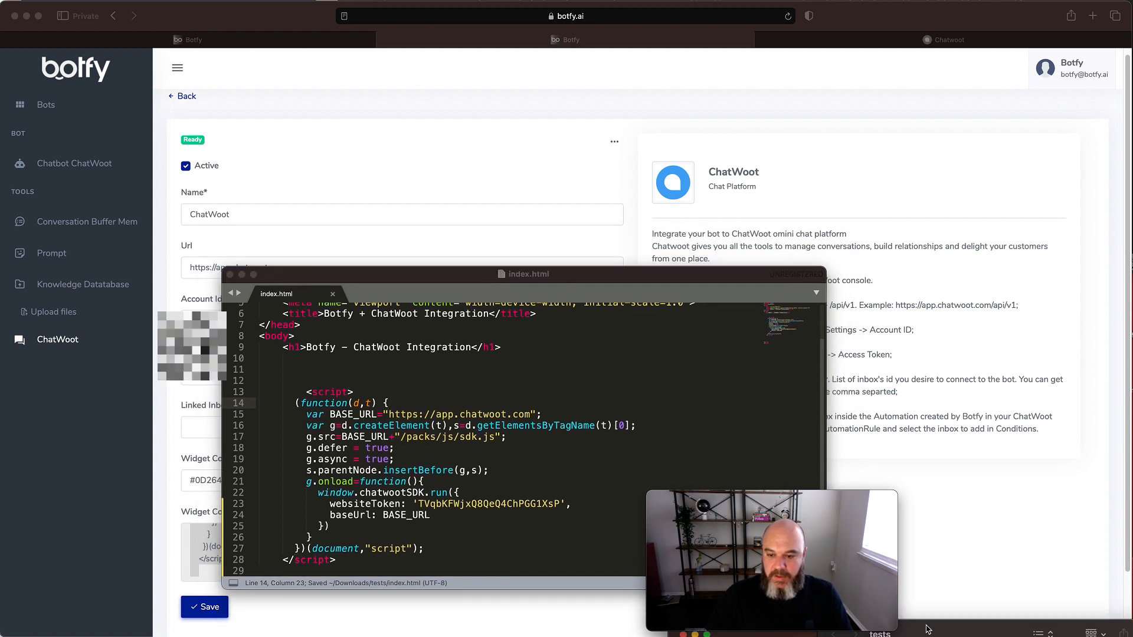
mouse_move(947, 628)
left_mouse_down()
mouse_move(958, 420)
mouse_move(959, 632)
left_mouse_up()
double_click(861, 462)
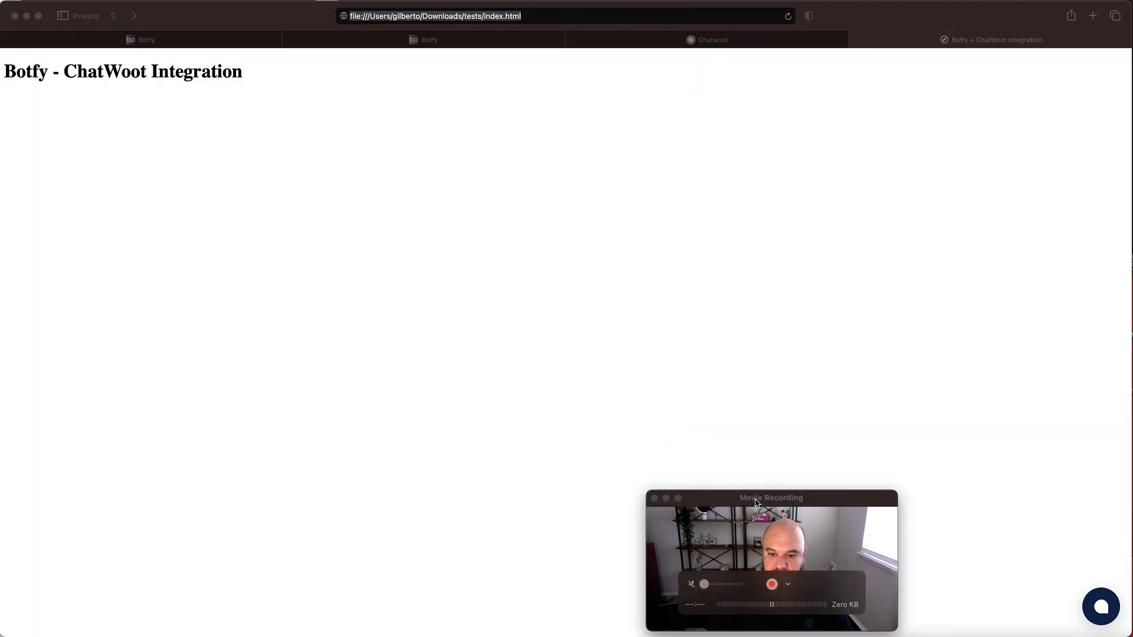
left_click_drag(772, 500, 627, 501)
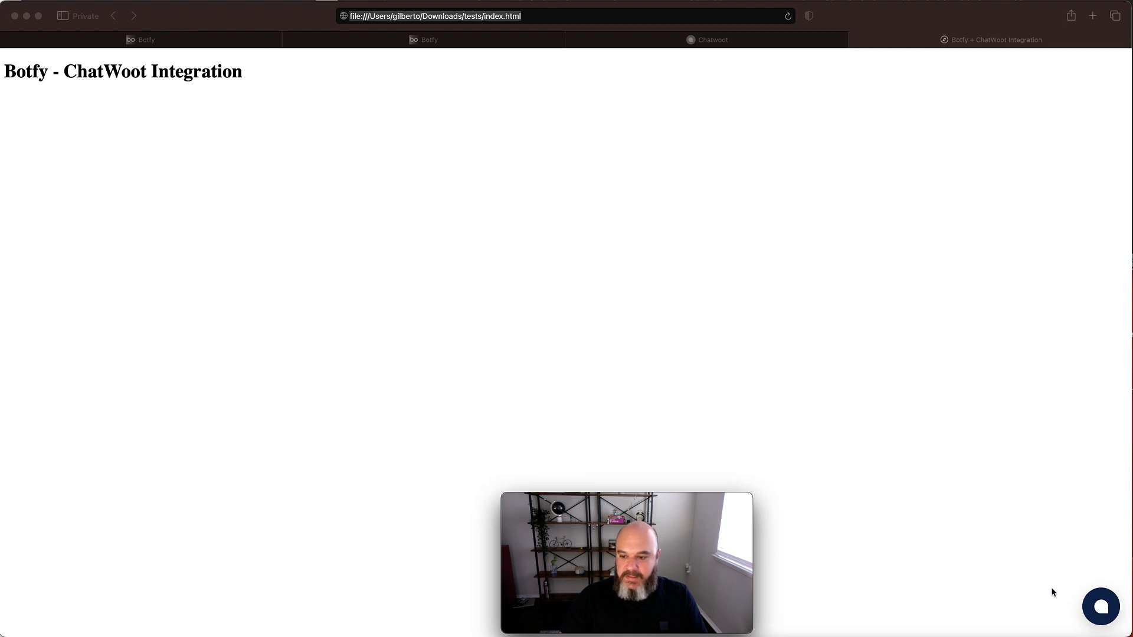
left_click(1070, 568)
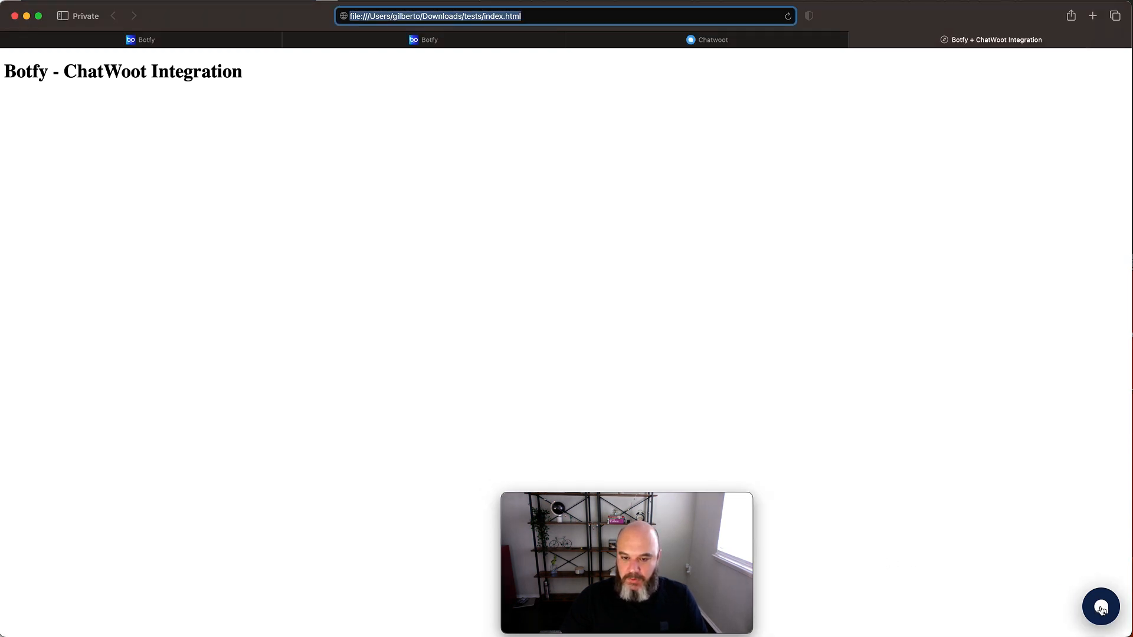
- Open the chat widget on the test page, start a conversation and send the message "Hi"
left_click(1102, 612)
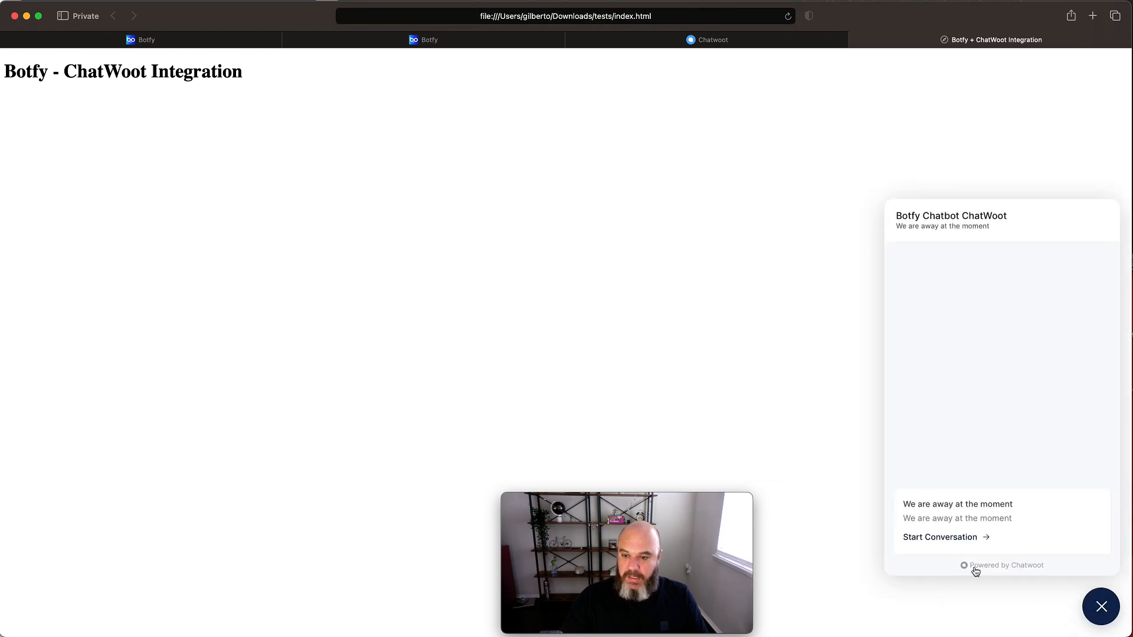
left_click(958, 539)
type("Hi")
key("Return")
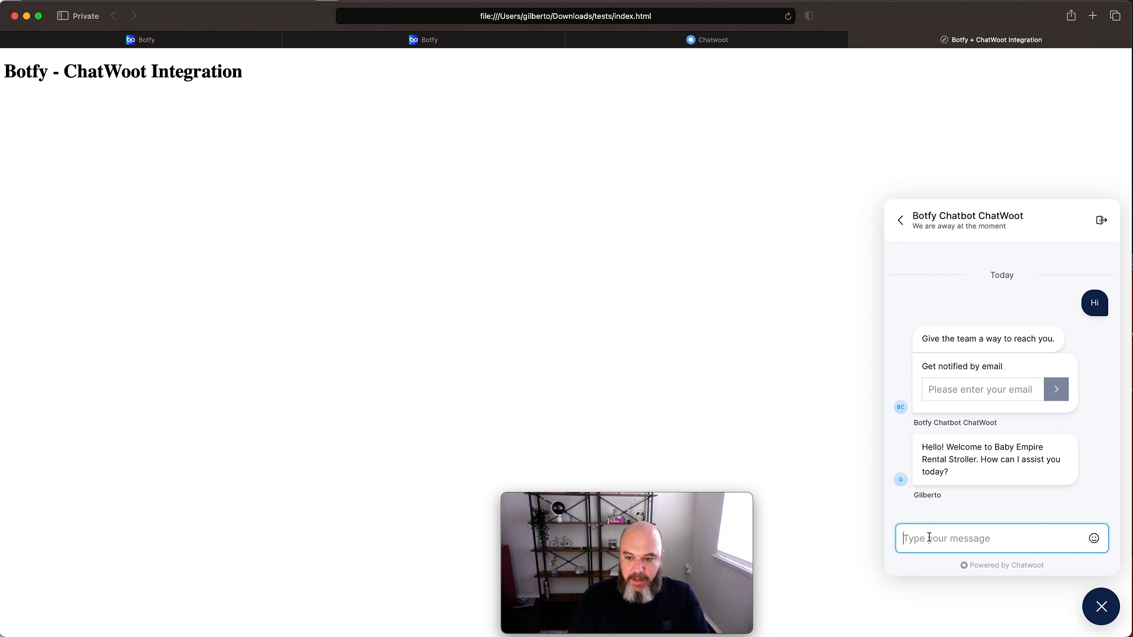
- Send the Portuguese question "como posso cancelar uma reserva" to the bot in the chat widget
type("como posso cancela")
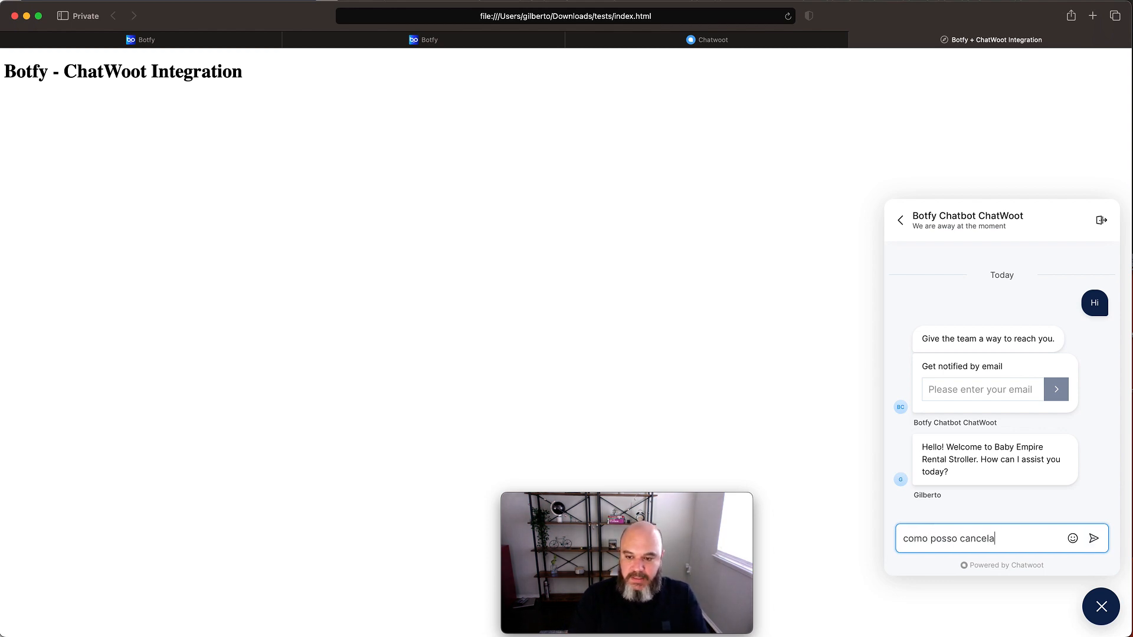
type("r uma r")
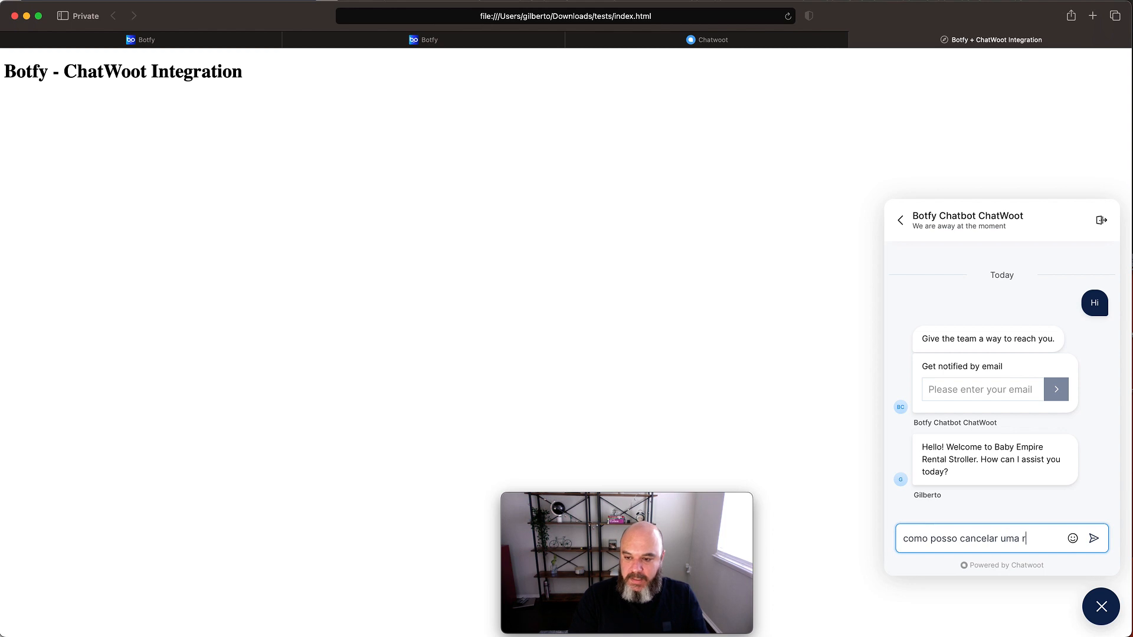
type("eserva")
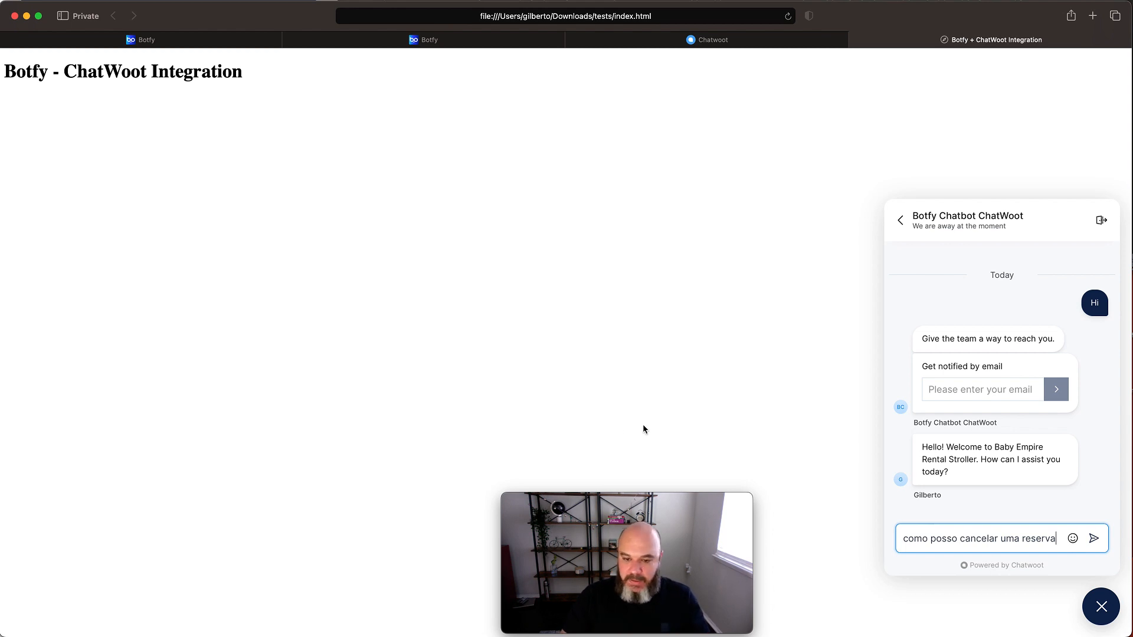
left_click(1093, 539)
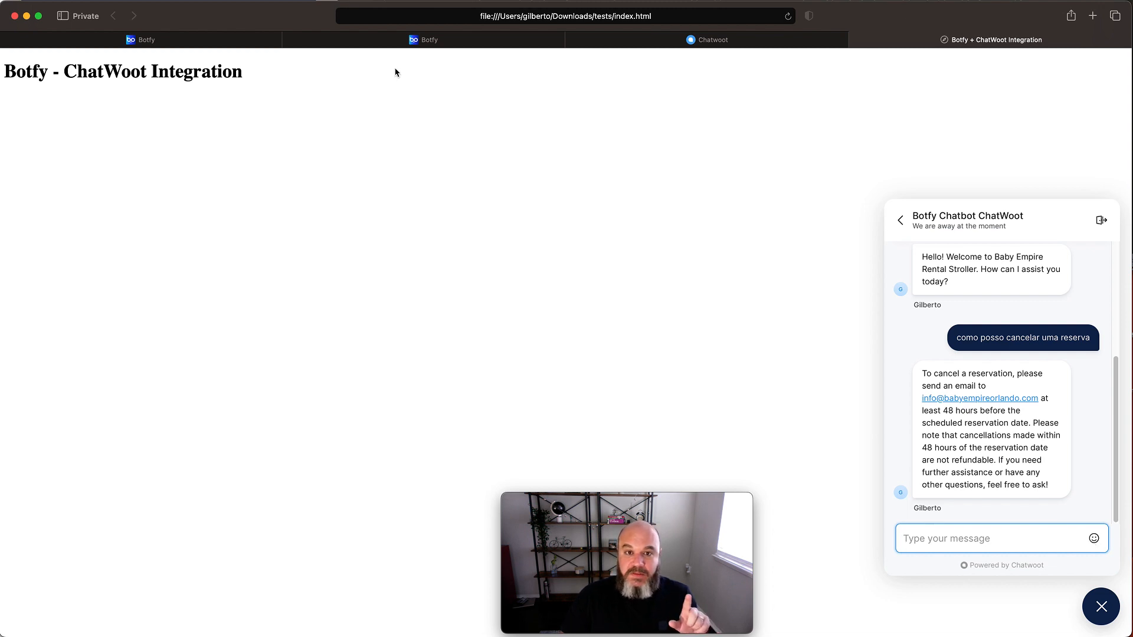
- Review the file uploaded to Botfy's Knowledge Database and the bot's tool overview, and return to the test page
left_click(410, 40)
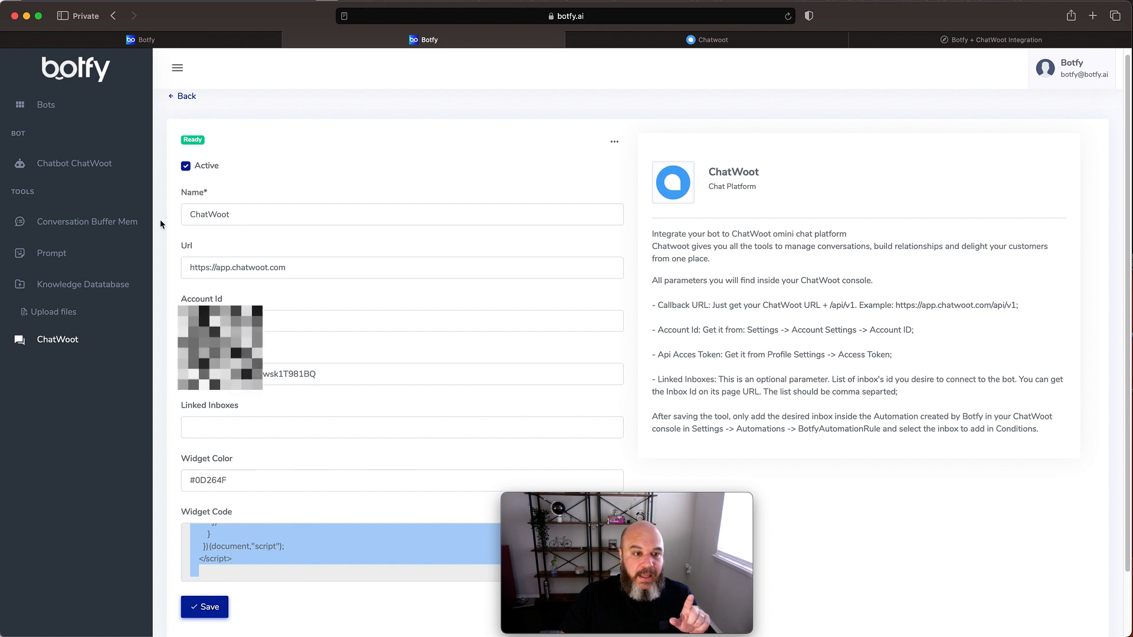
left_click(56, 312)
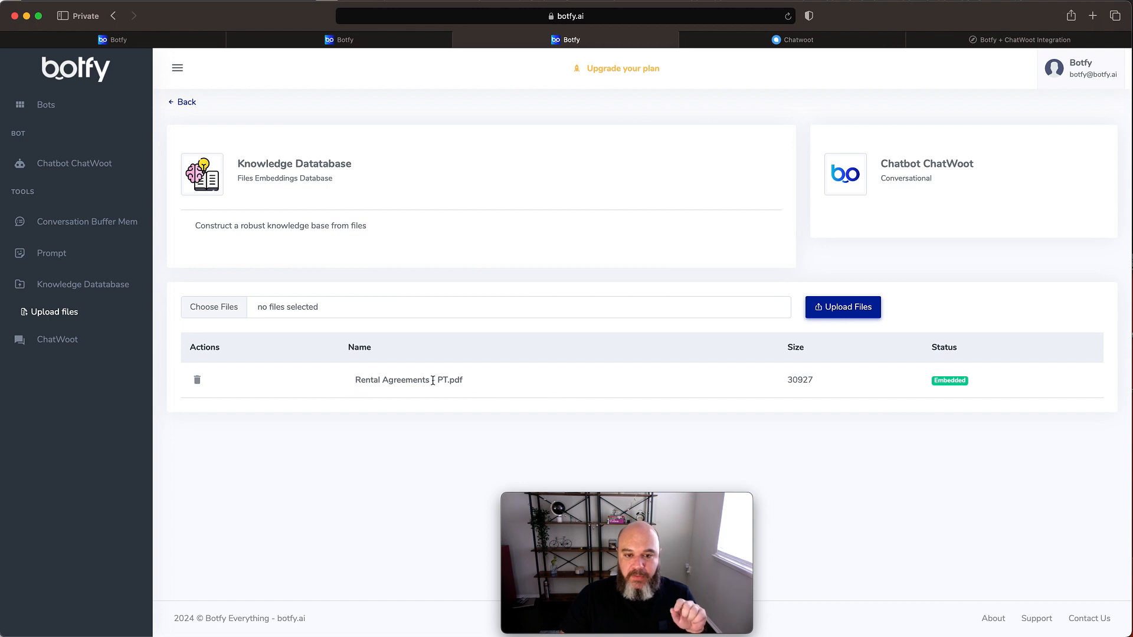
left_click_drag(437, 380, 451, 380)
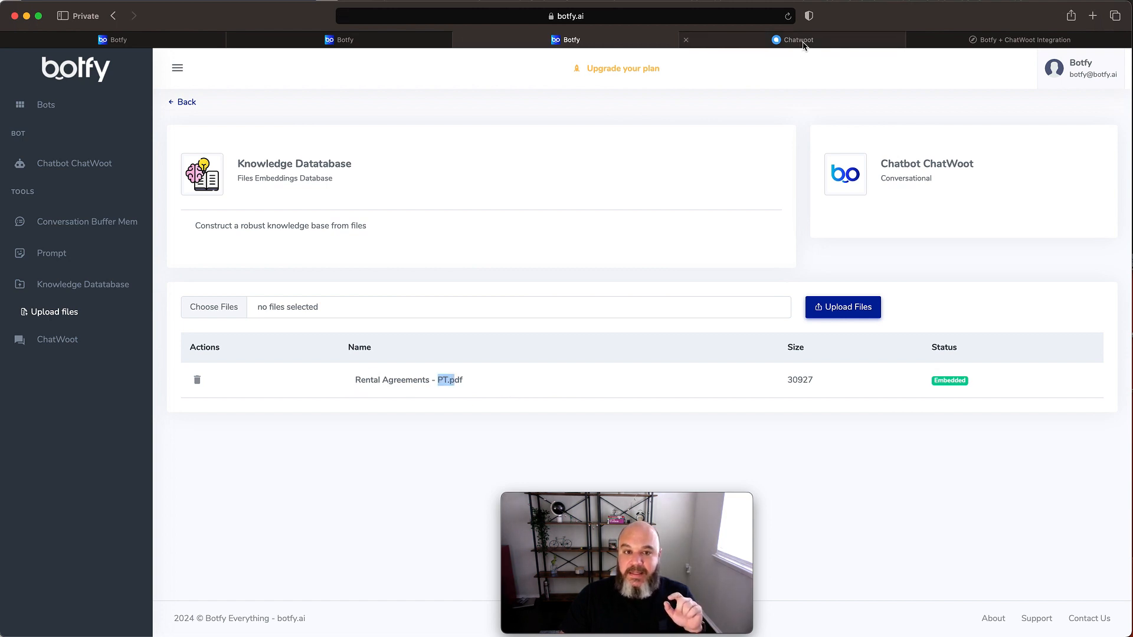
left_click(390, 41)
left_click(805, 42)
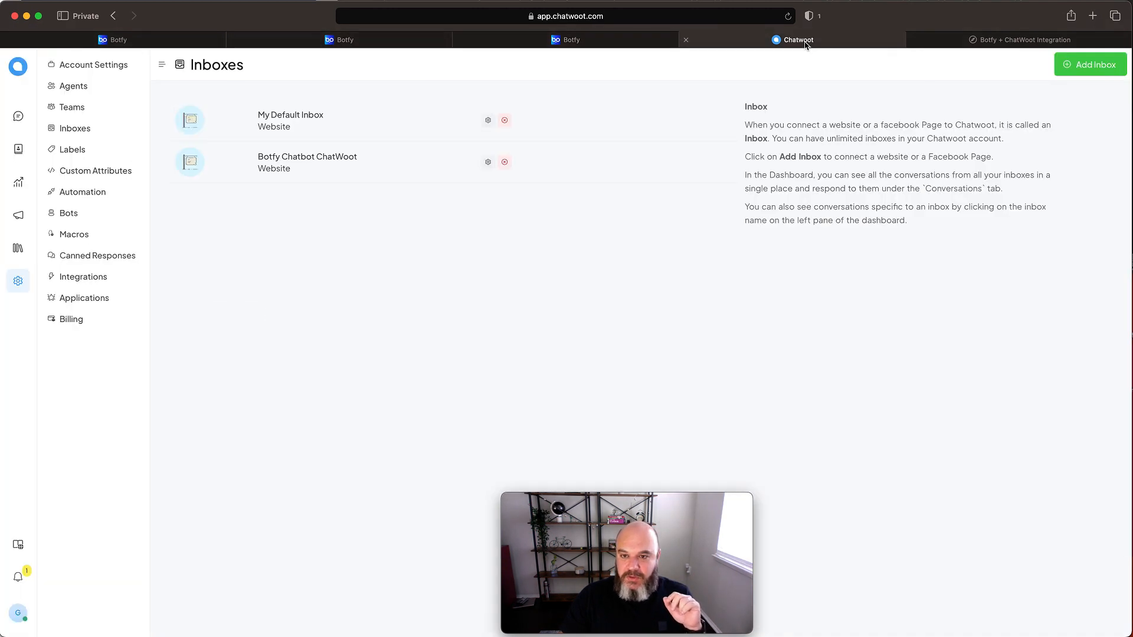
left_click(133, 42)
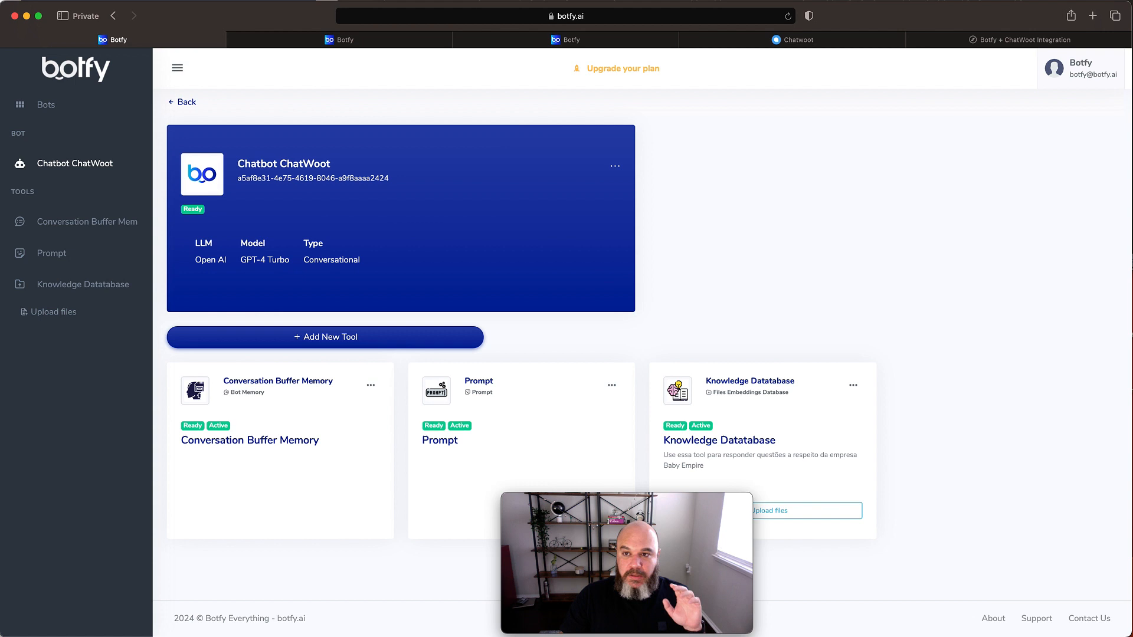
left_click(1011, 40)
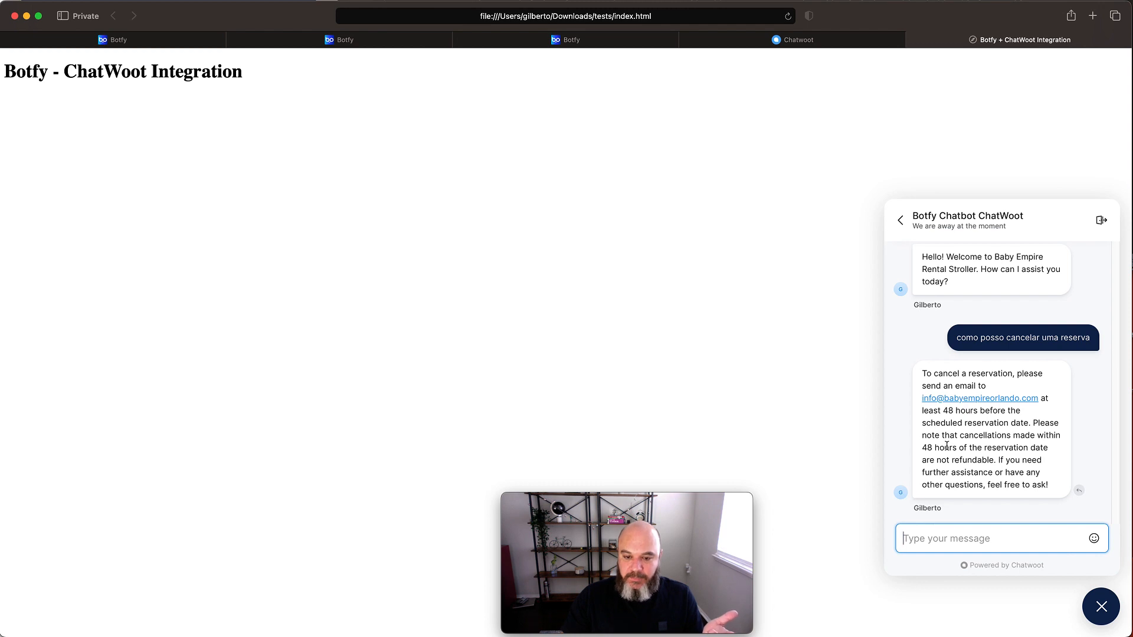
- Switch to ChatWoot and check the conversations in the Botfy Chatbot ChatWoot inbox
left_click(788, 38)
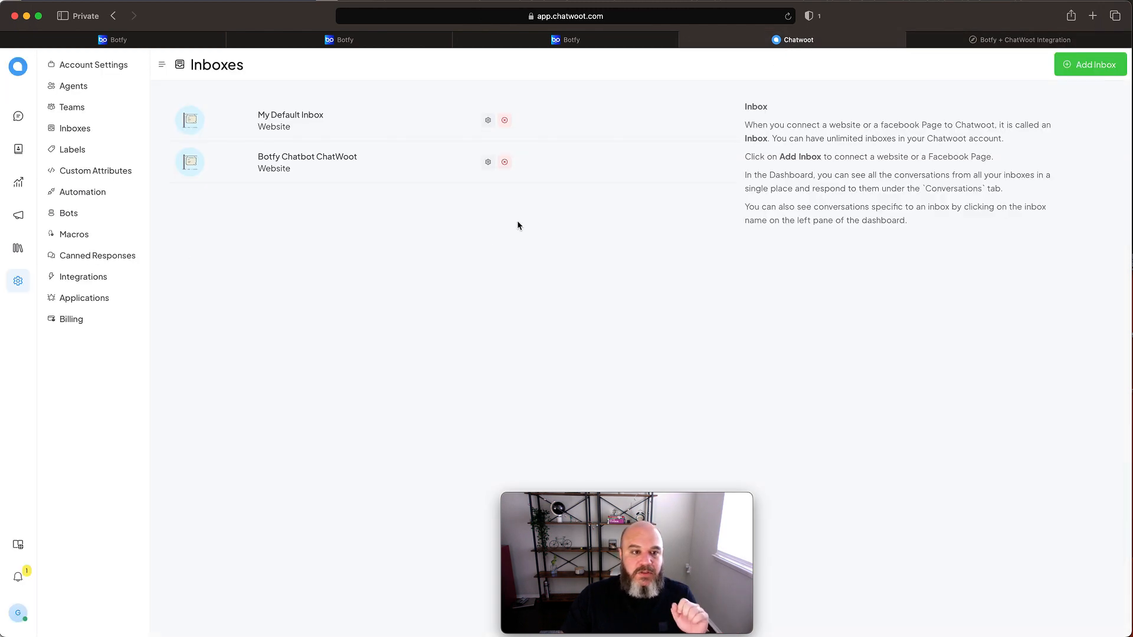
left_click(18, 116)
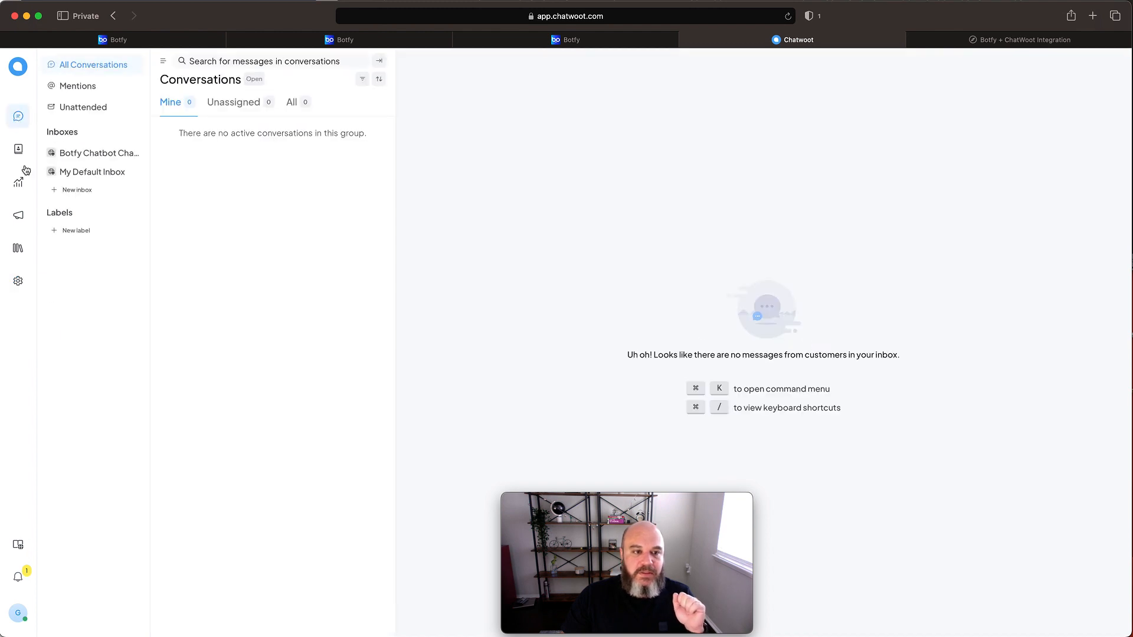
left_click(86, 157)
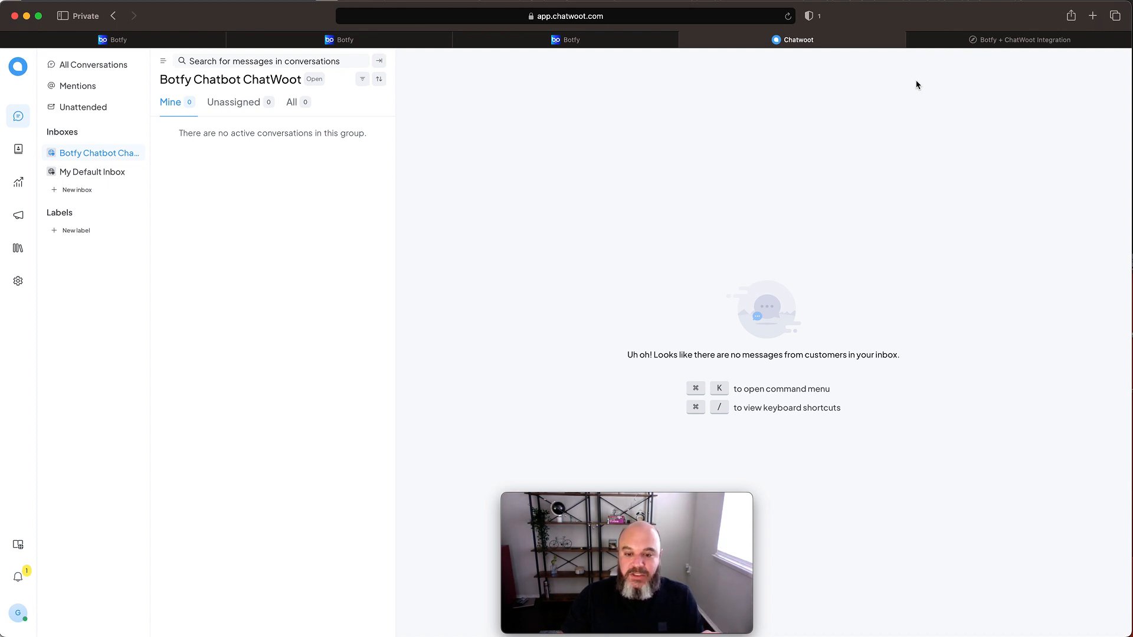
- Return to the test page and request a human agent by sending "Ok, let talk to human" in the chat widget
left_click(976, 44)
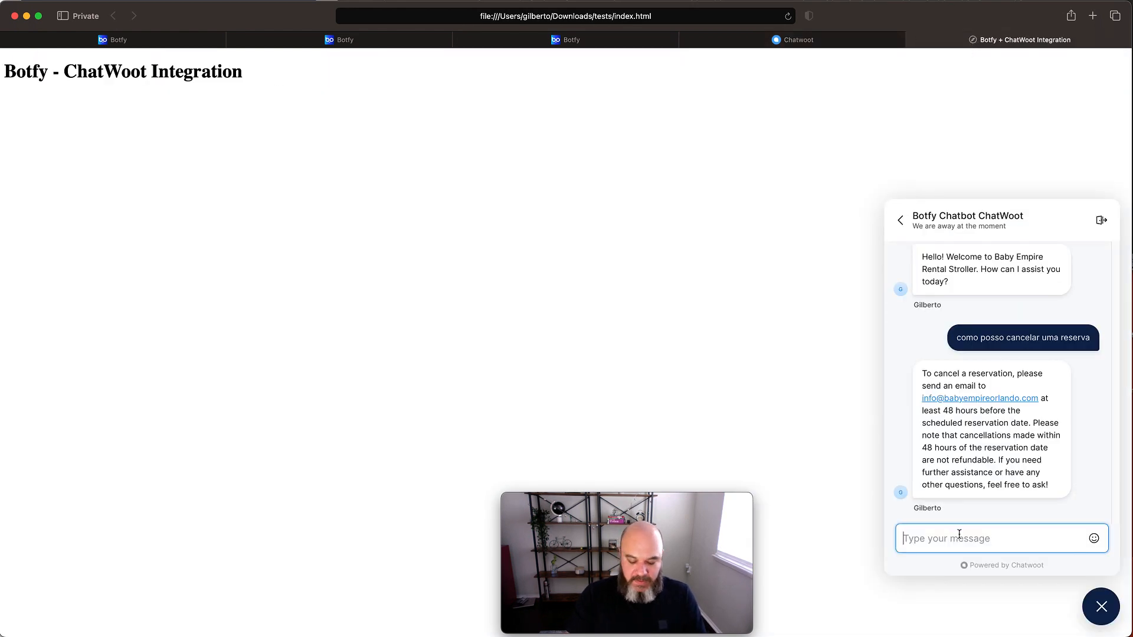
type("Ok, let ")
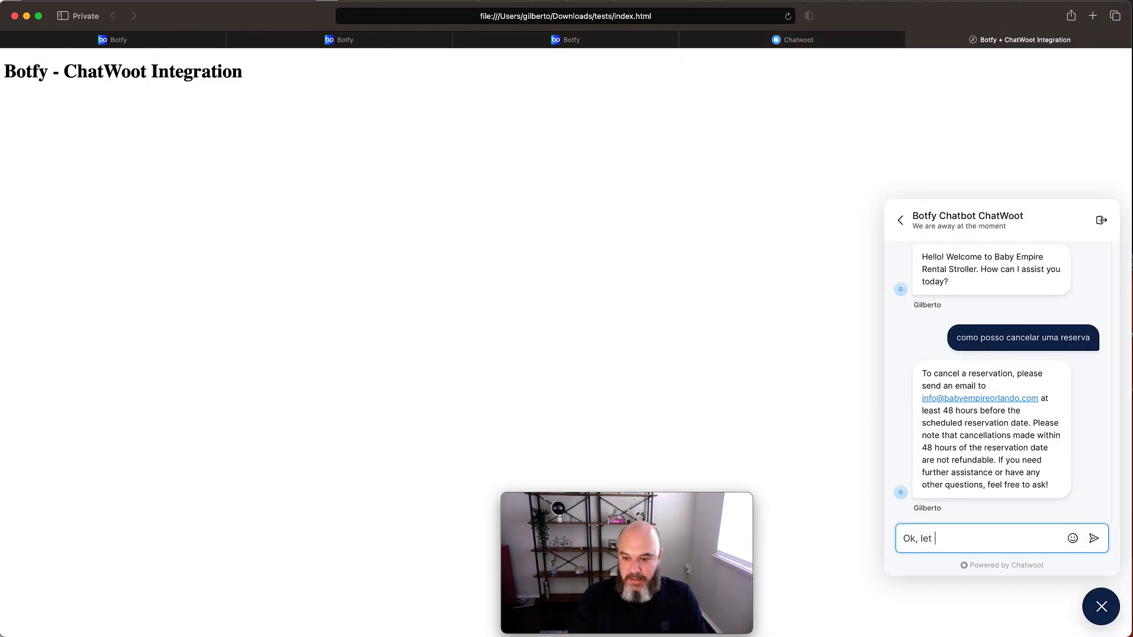
type("talk to ")
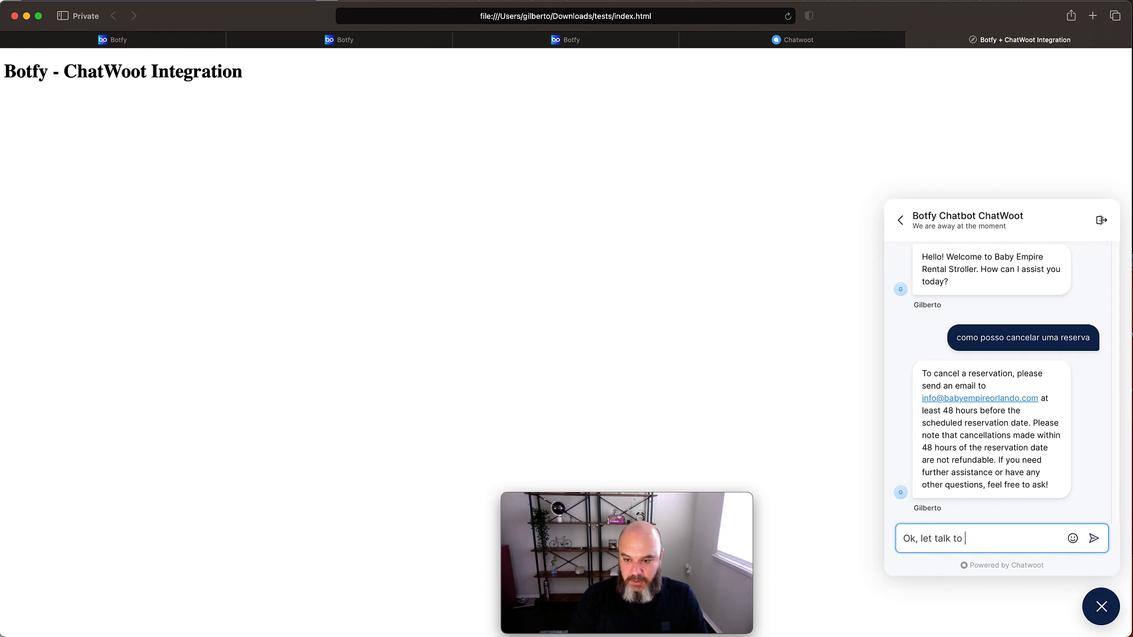
type("human")
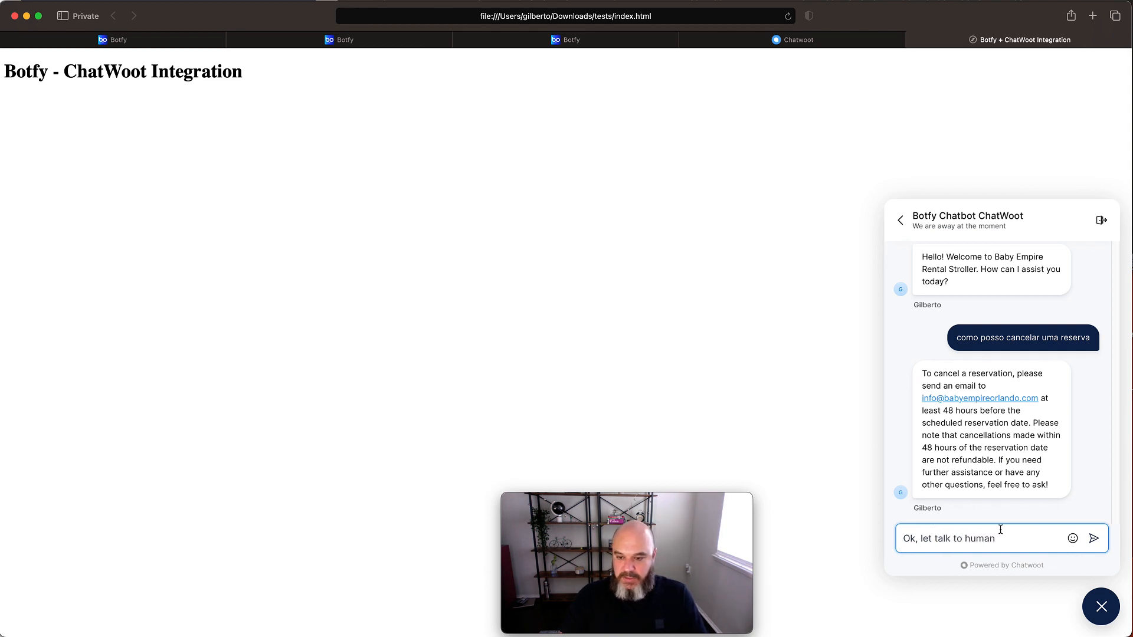
left_click(1094, 540)
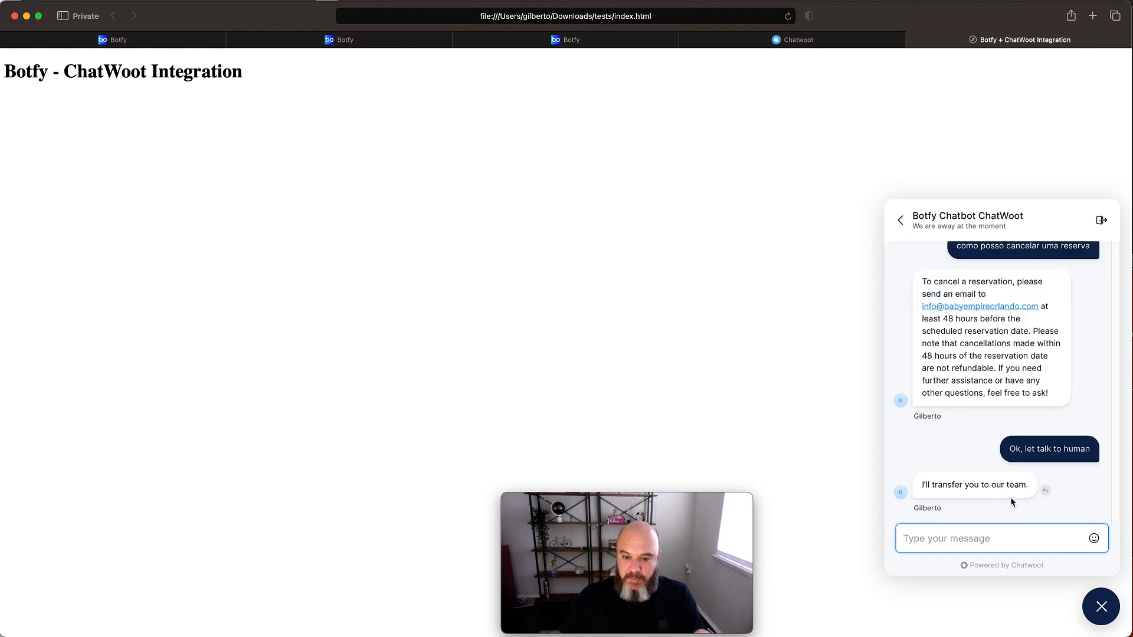
- Go back to ChatWoot and refresh the Botfy Chatbot ChatWoot inbox to look for the conversation handed over by the bot
left_click(813, 43)
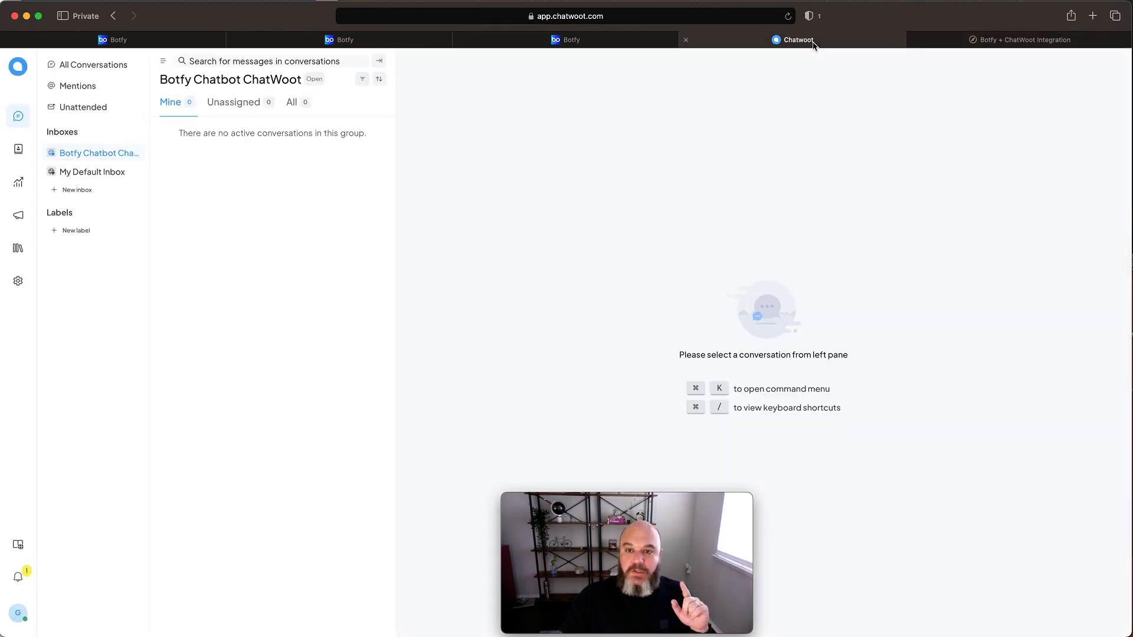
left_click(68, 171)
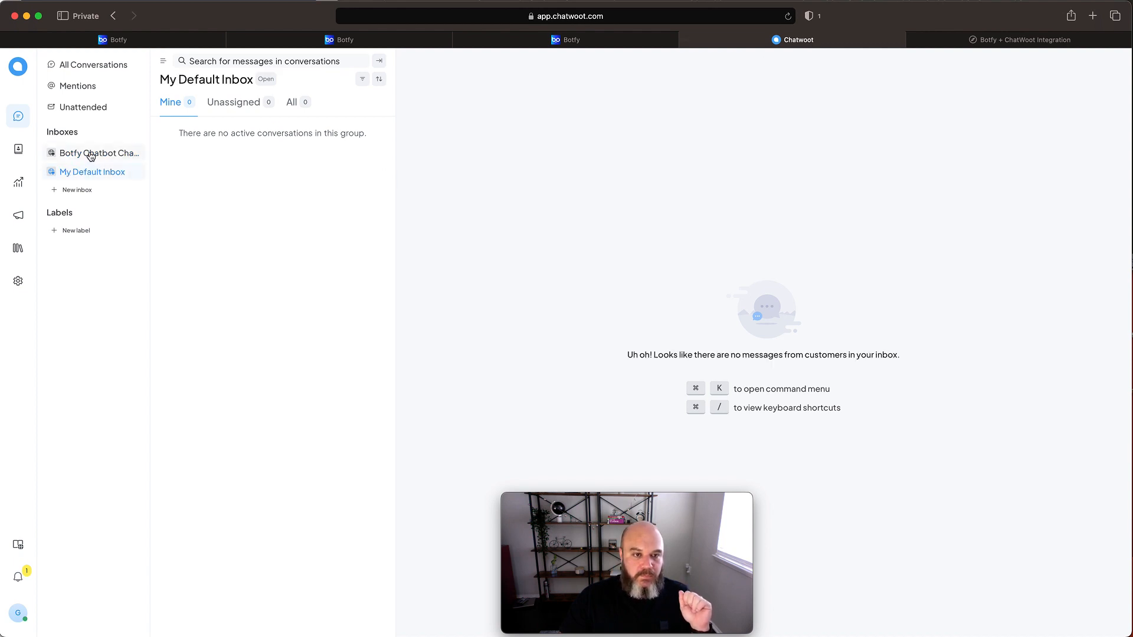
left_click(90, 155)
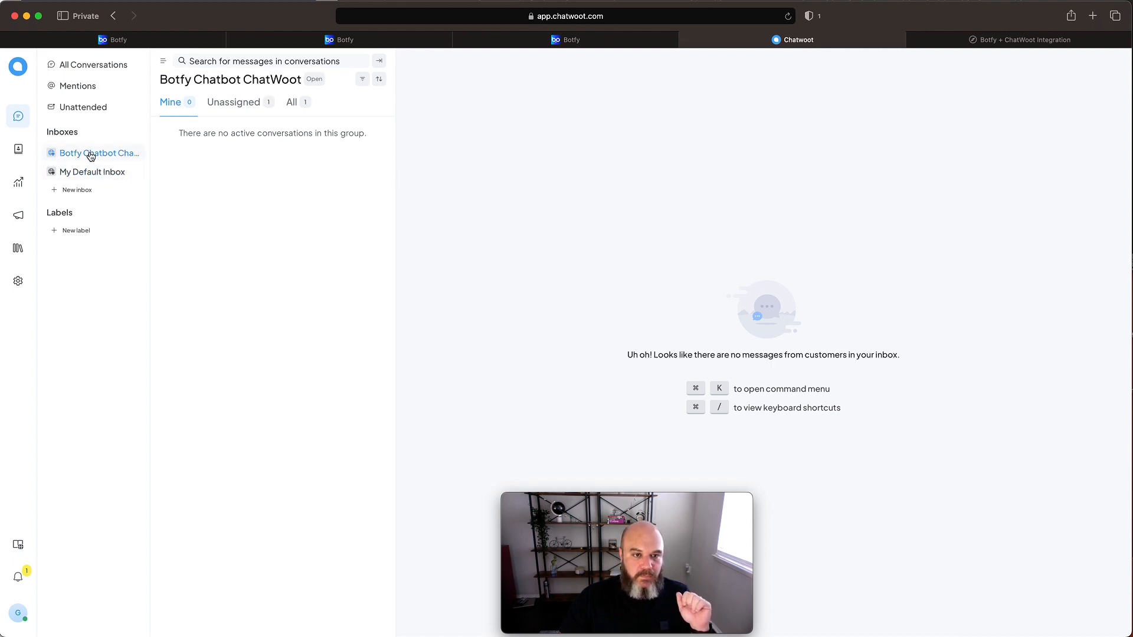
- Open the unassigned conversation in the Botfy Chatbot ChatWoot inbox to check the bot's handover to the team
left_click(237, 107)
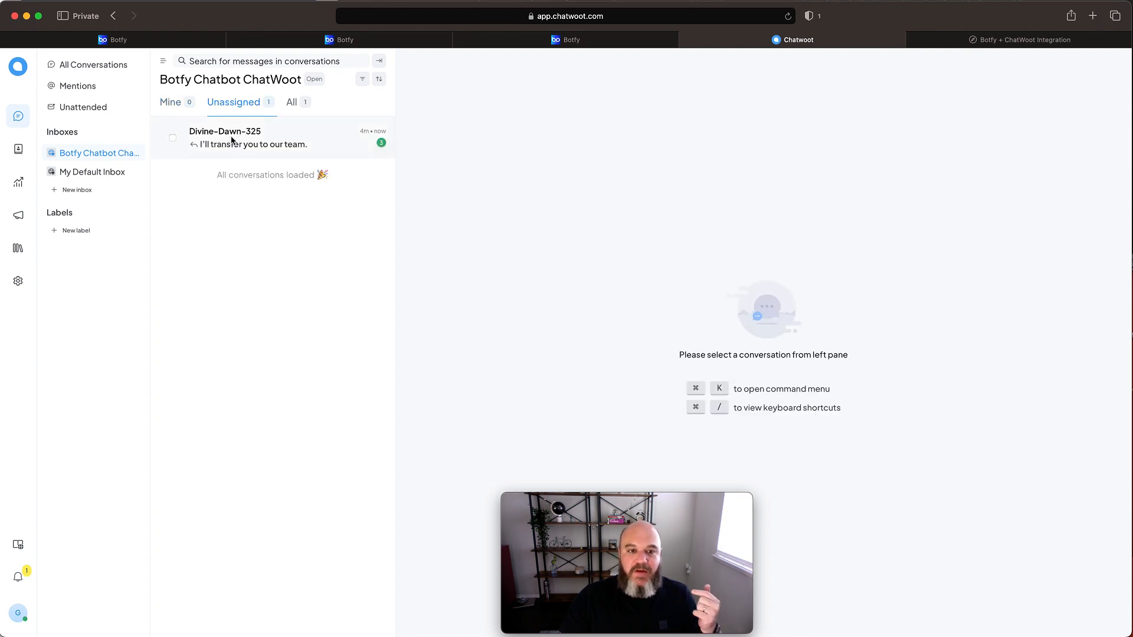
left_click(233, 140)
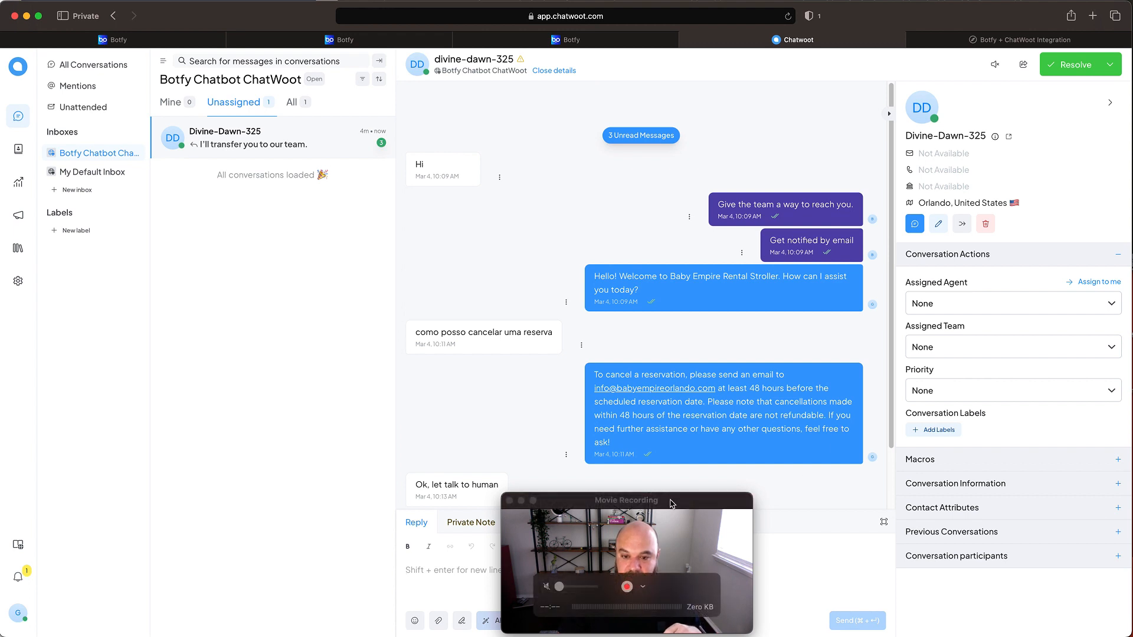
left_click_drag(670, 509, 189, 515)
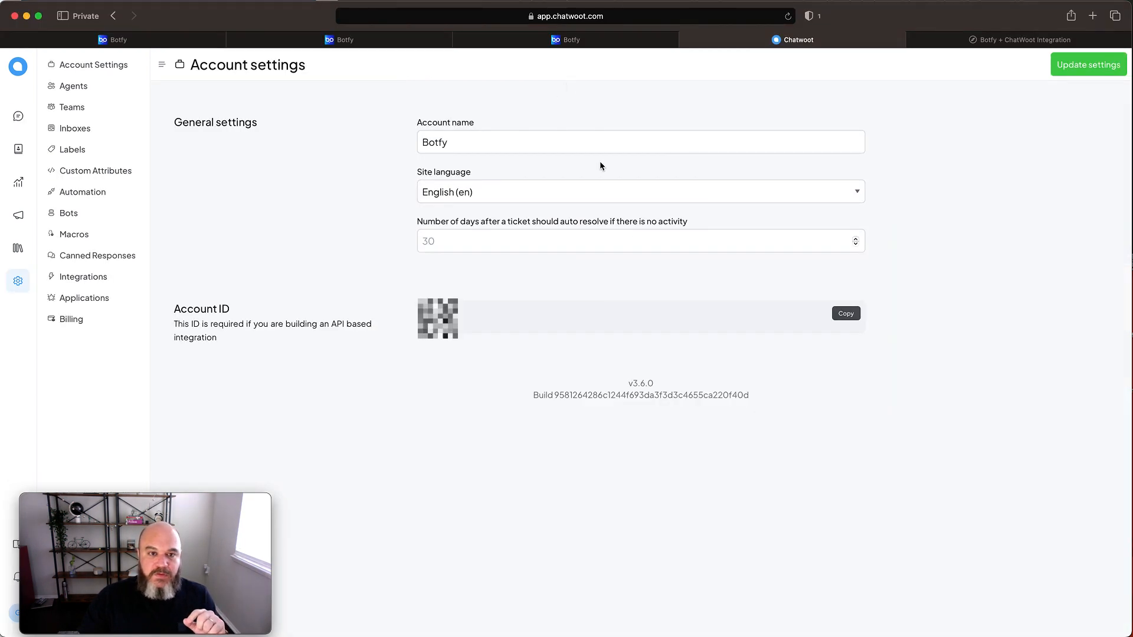
- Switch to Botfy and examine the optional Linked Inboxes field of the ChatWoot tool
left_click(348, 40)
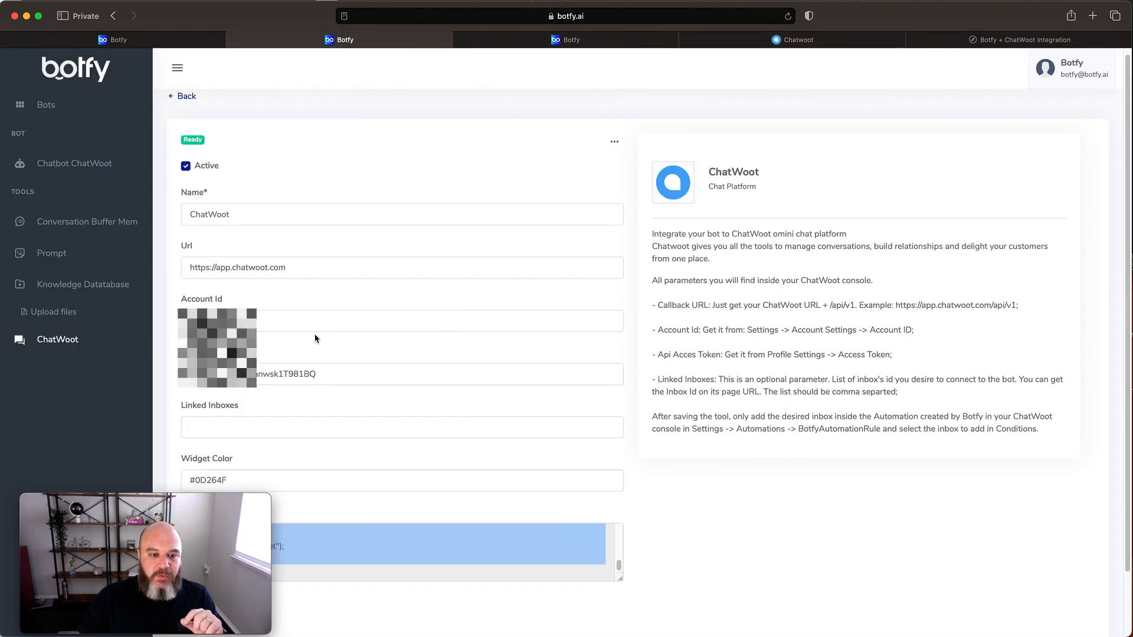
left_click(121, 506)
left_click_drag(121, 507, 860, 483)
left_click(210, 426)
left_click(241, 424)
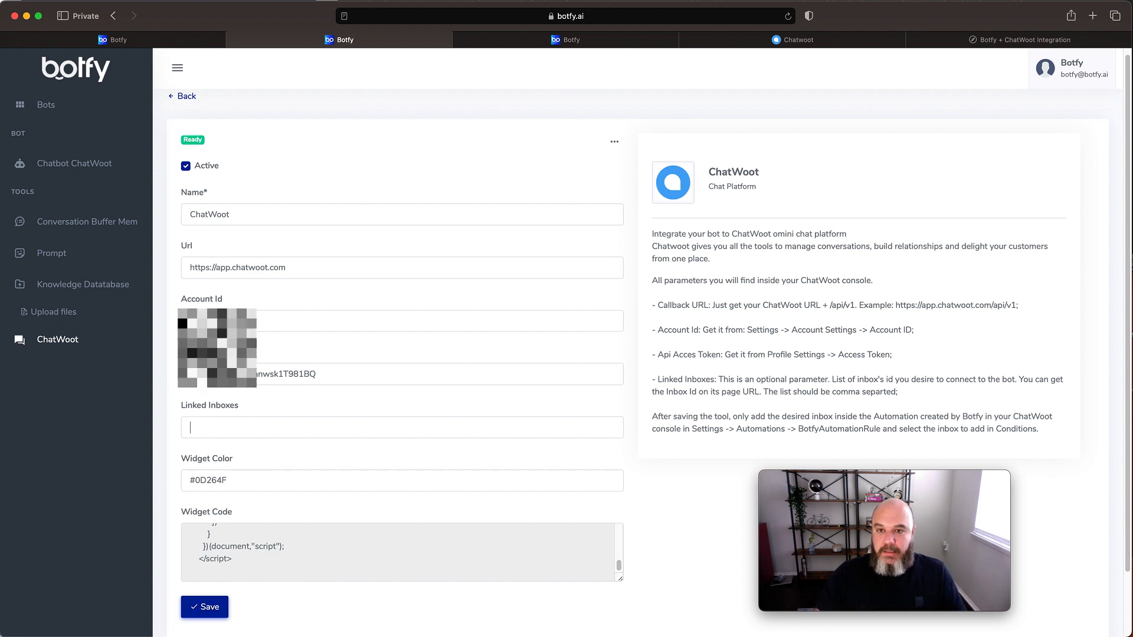
- Return to ChatWoot and open the settings of My Default Inbox to locate its inbox ID in the page address
left_click(834, 39)
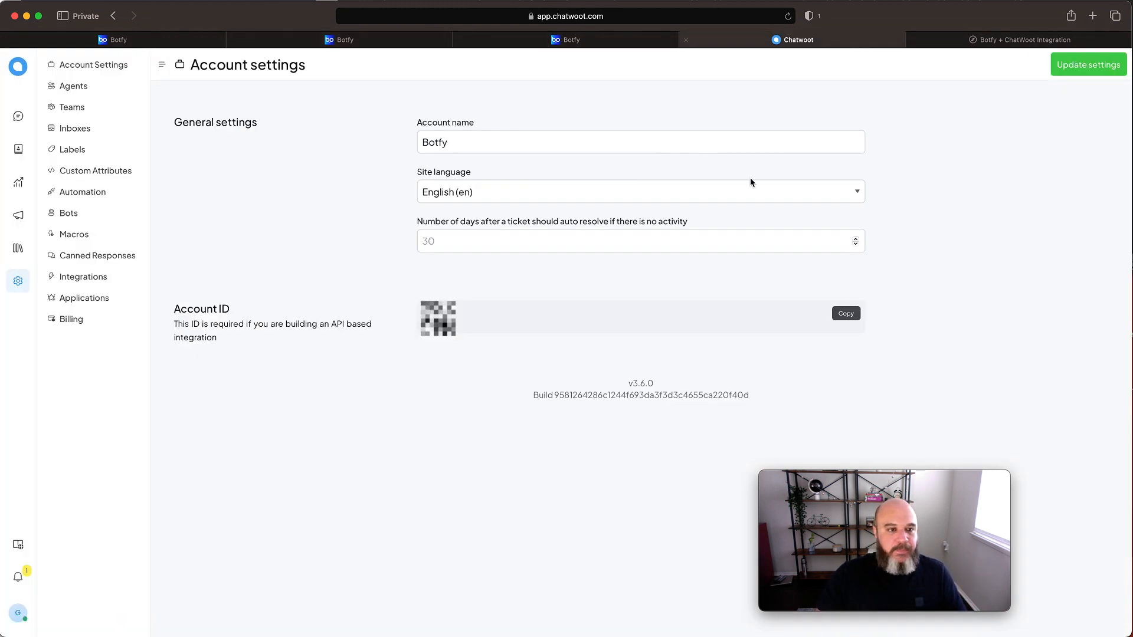
left_click(90, 135)
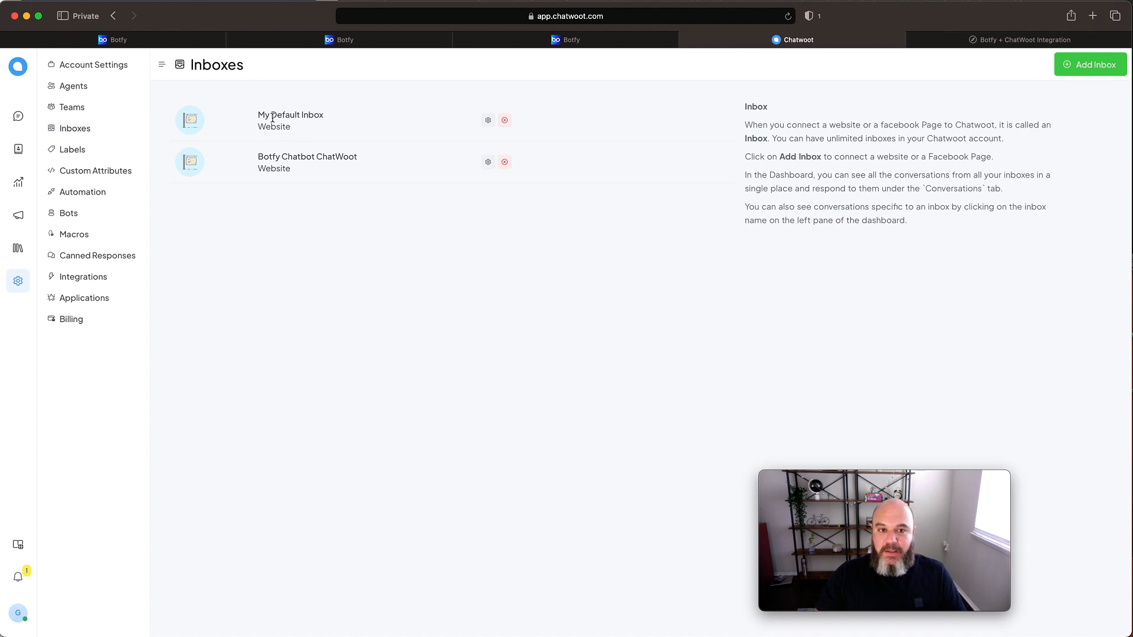
left_click(488, 121)
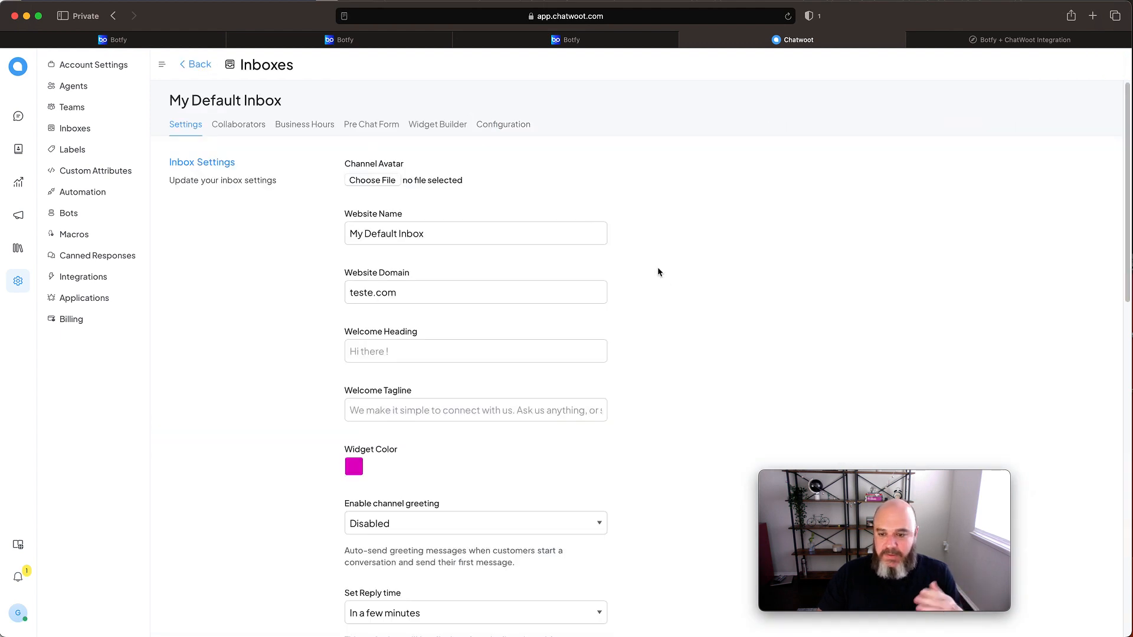
scroll(748, 298, "down", 10)
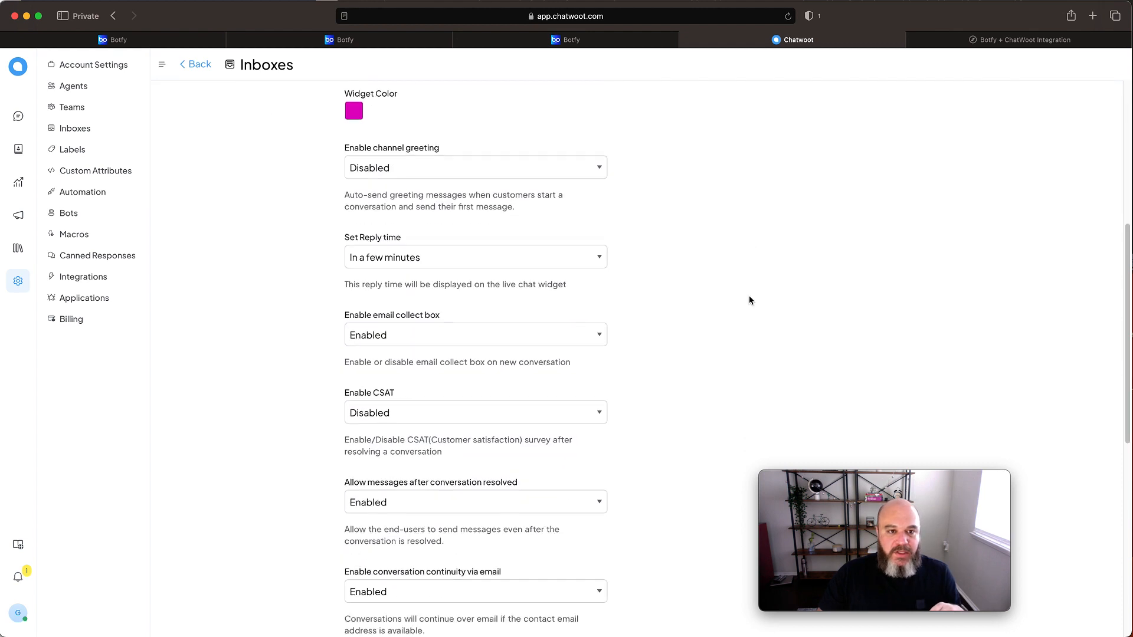
scroll(749, 299, "up", 10)
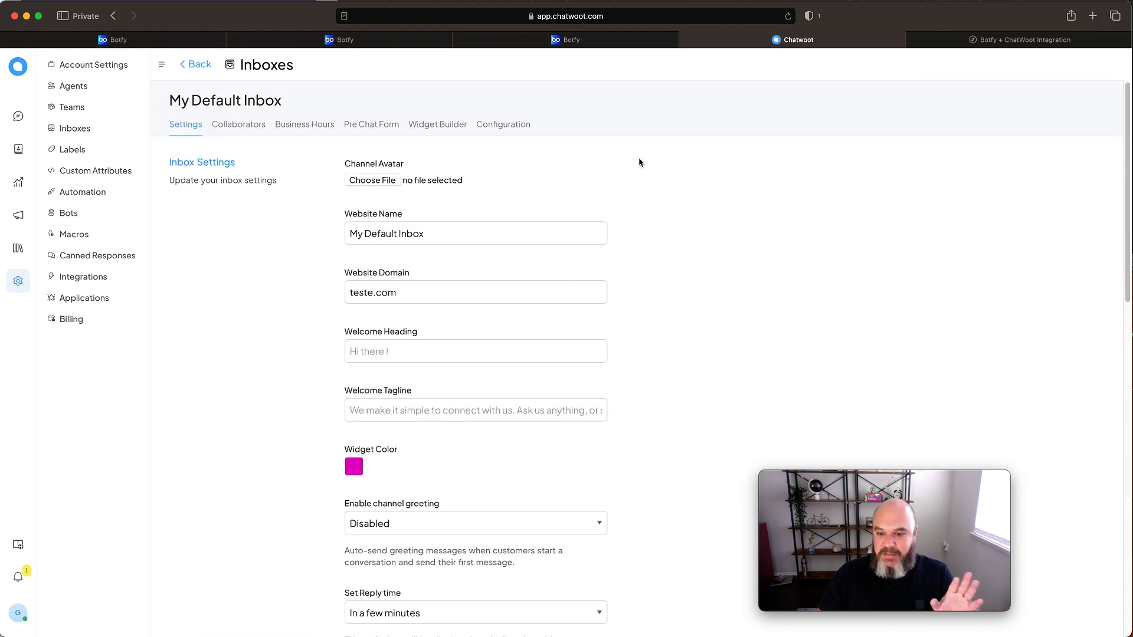
left_click(661, 17)
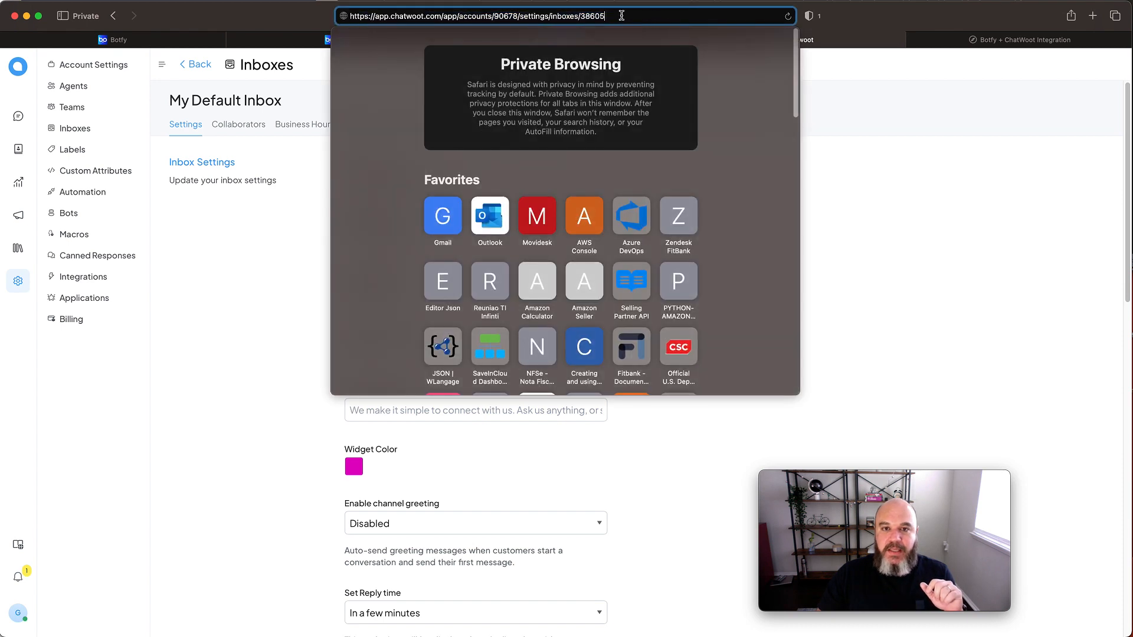
left_click_drag(579, 16, 608, 16)
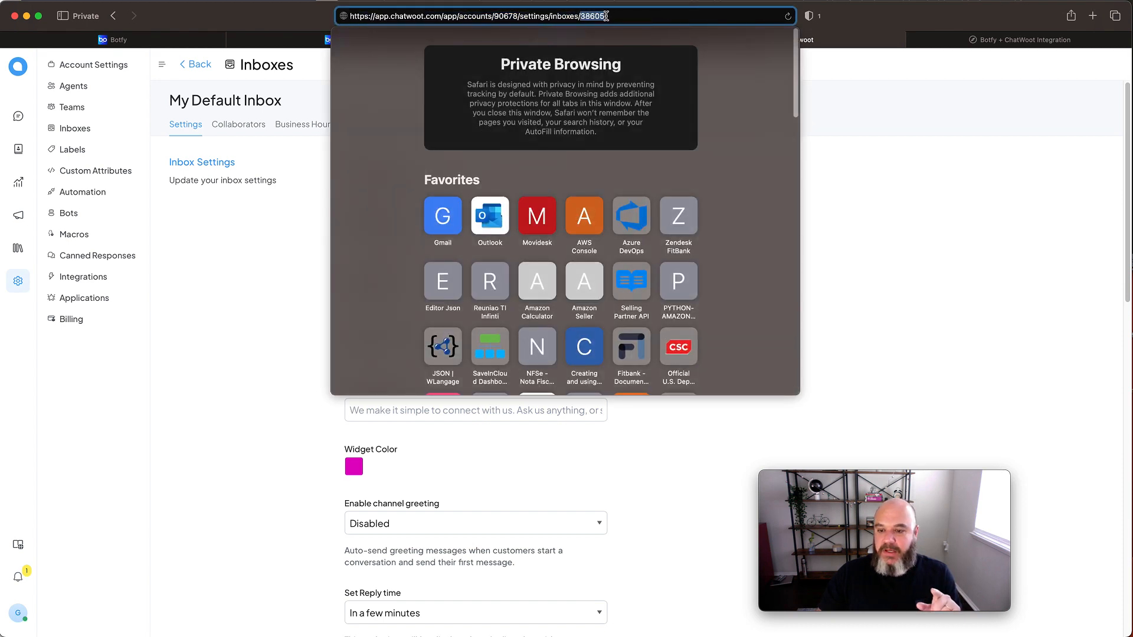
left_click(222, 303)
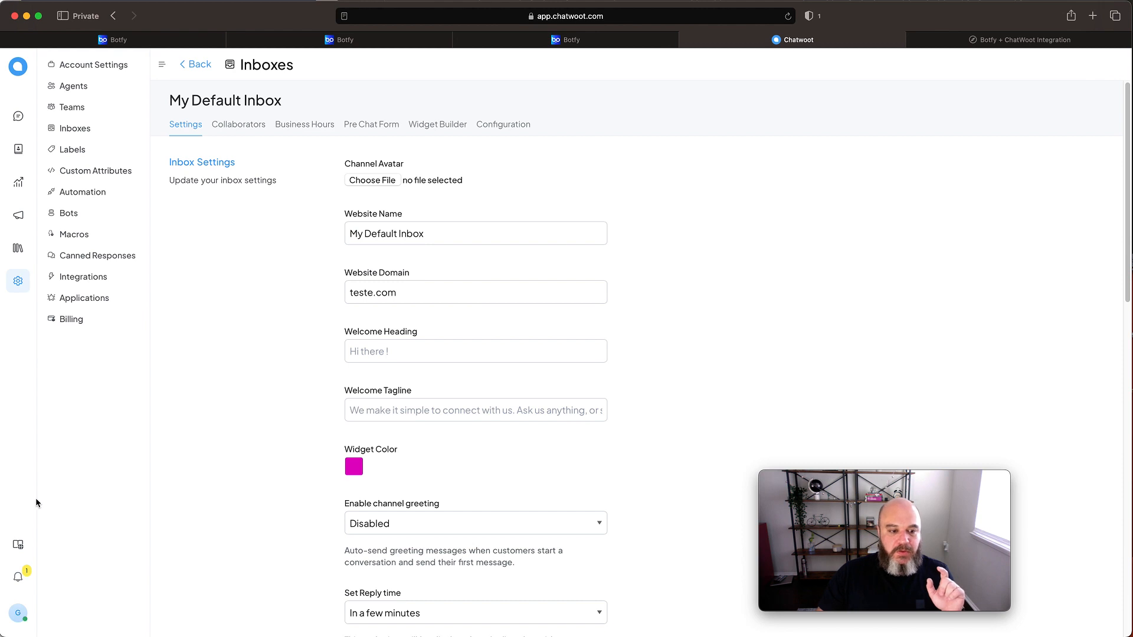
- Reopen the settings of My Default Inbox from the inbox list and copy the inbox ID at the end of its URL
left_click(94, 128)
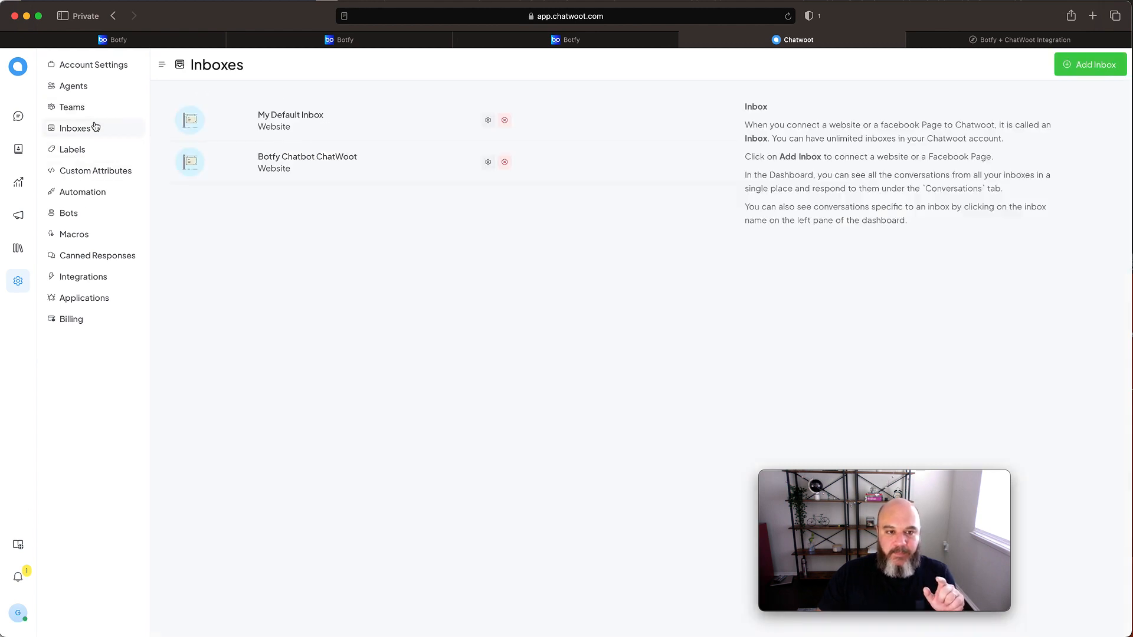
left_click(488, 121)
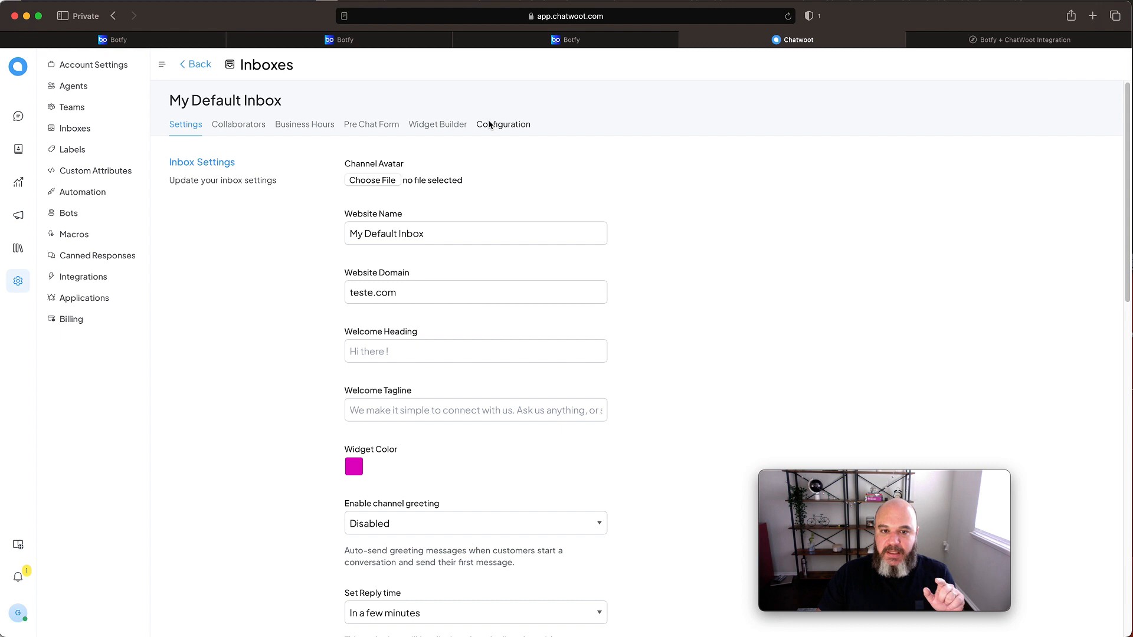
left_click(650, 22)
left_click_drag(608, 16, 582, 16)
right_click(593, 15)
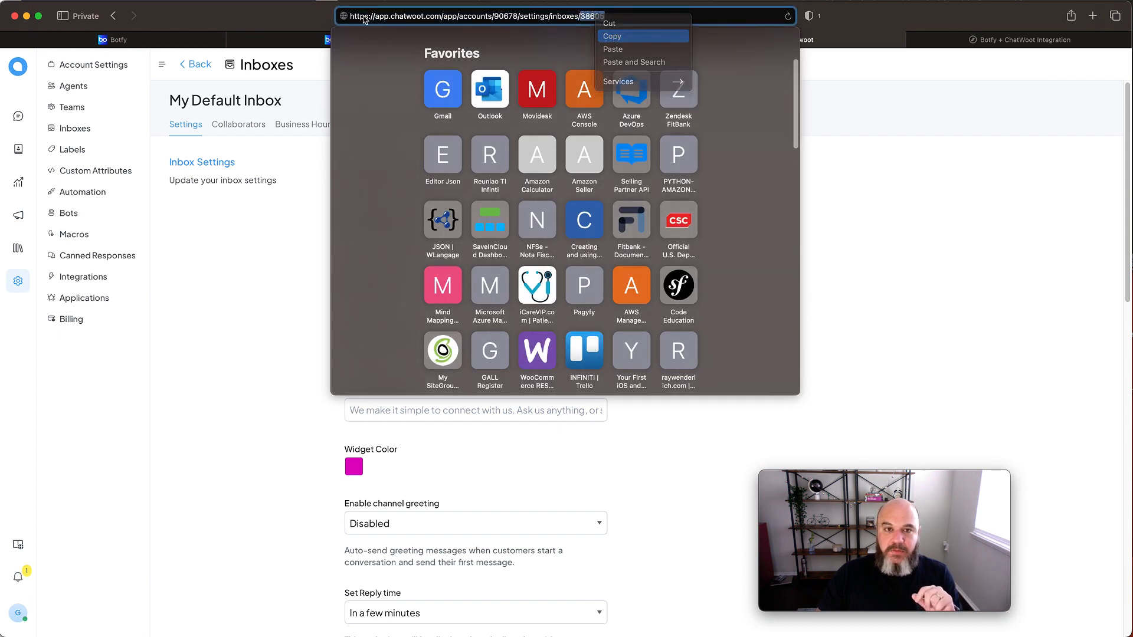
left_click(620, 32)
left_click(259, 21)
- Switch to Botfy, closing the browser tab with the uploaded knowledge files and returning to the ChatWoot tool's form
left_click(540, 45)
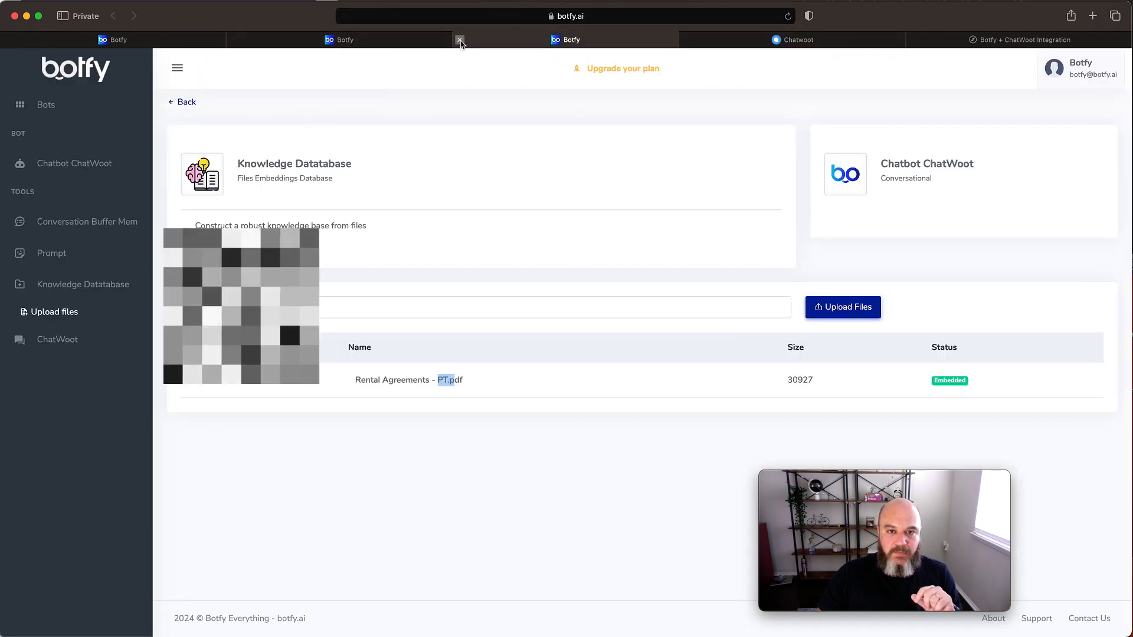
left_click(461, 40)
scroll(379, 412, "down", 2)
scroll(380, 413, "up", 2)
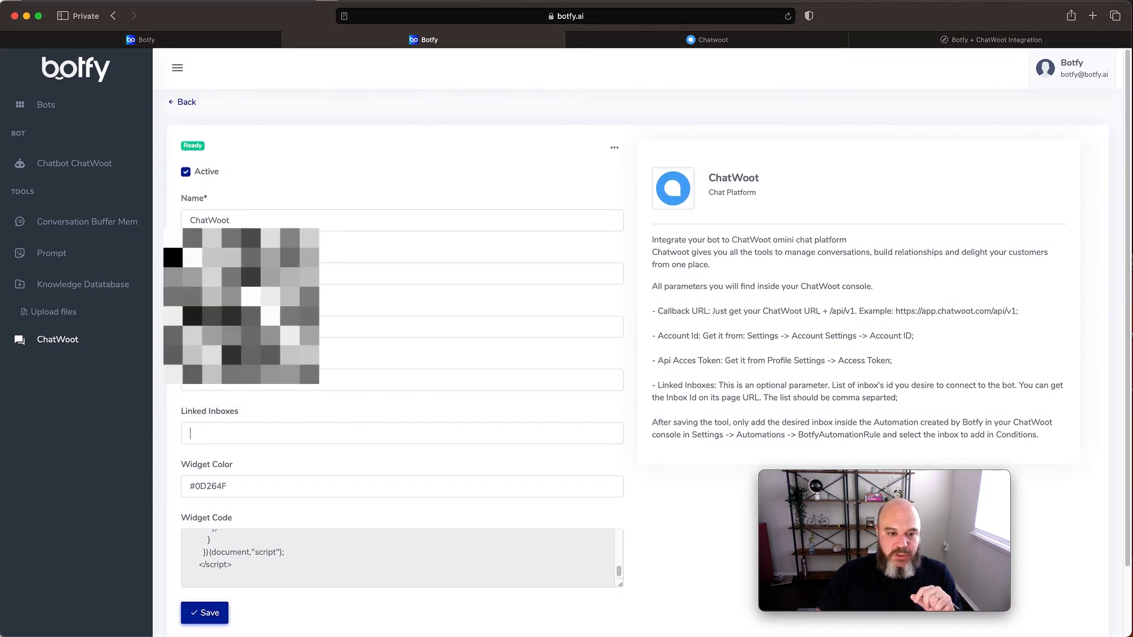
- Set the ChatWoot tool's Linked Inboxes to 38605 and save the tool
right_click(211, 434)
left_click(227, 466)
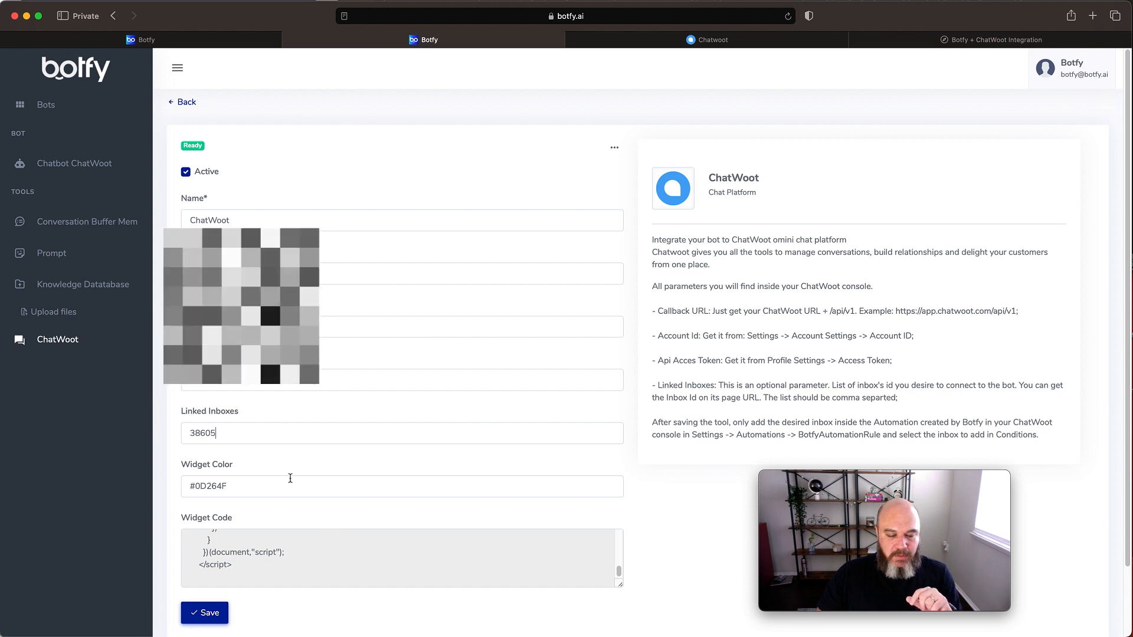
left_click(219, 611)
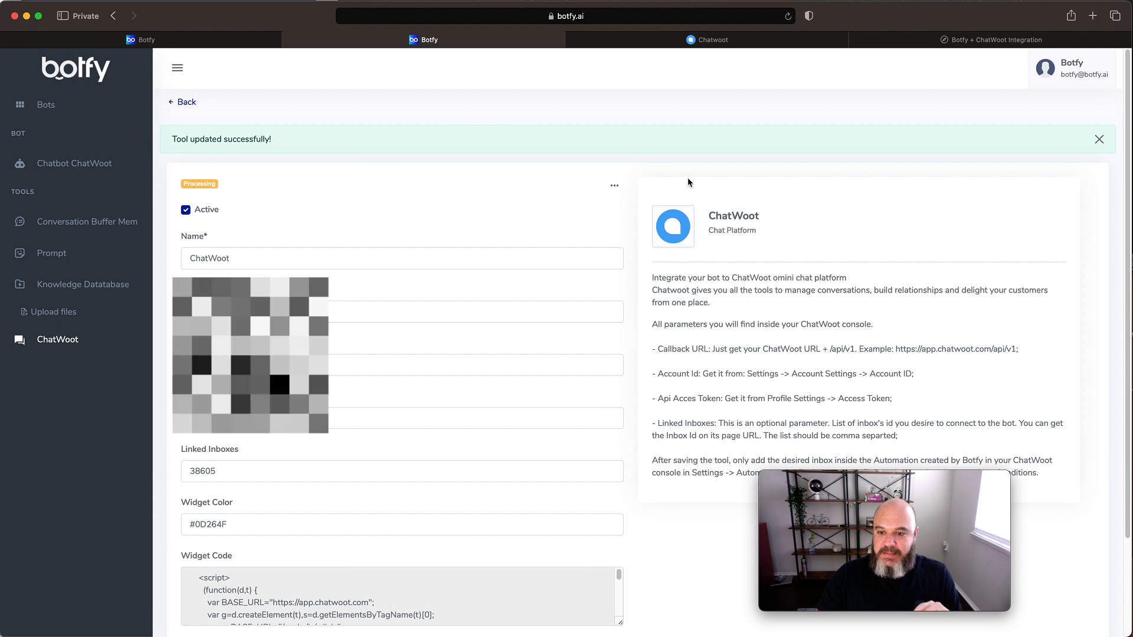
- Go back to ChatWoot and copy the widget script of My Default Inbox from its Widget Builder
left_click(768, 44)
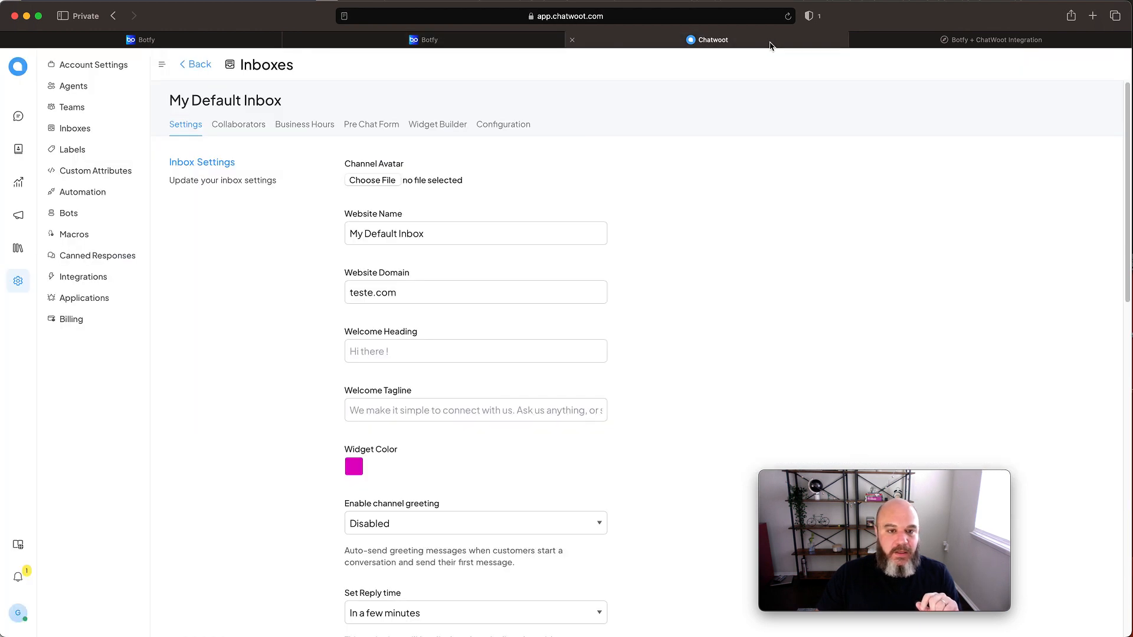
scroll(671, 246, "down", 1)
scroll(670, 248, "up", 1)
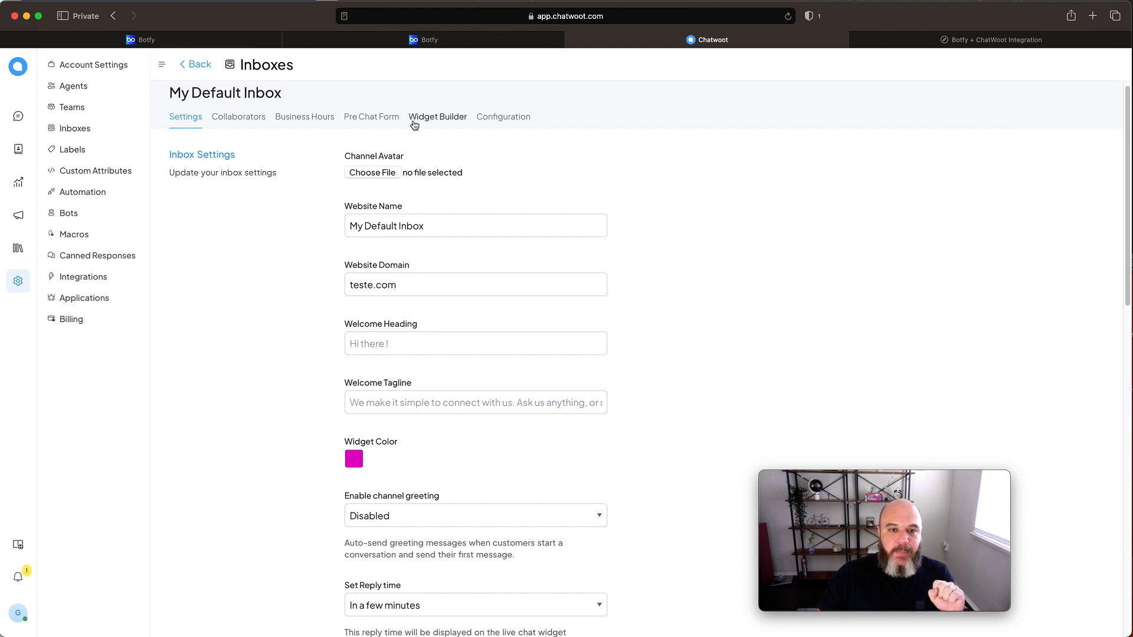
left_click(443, 121)
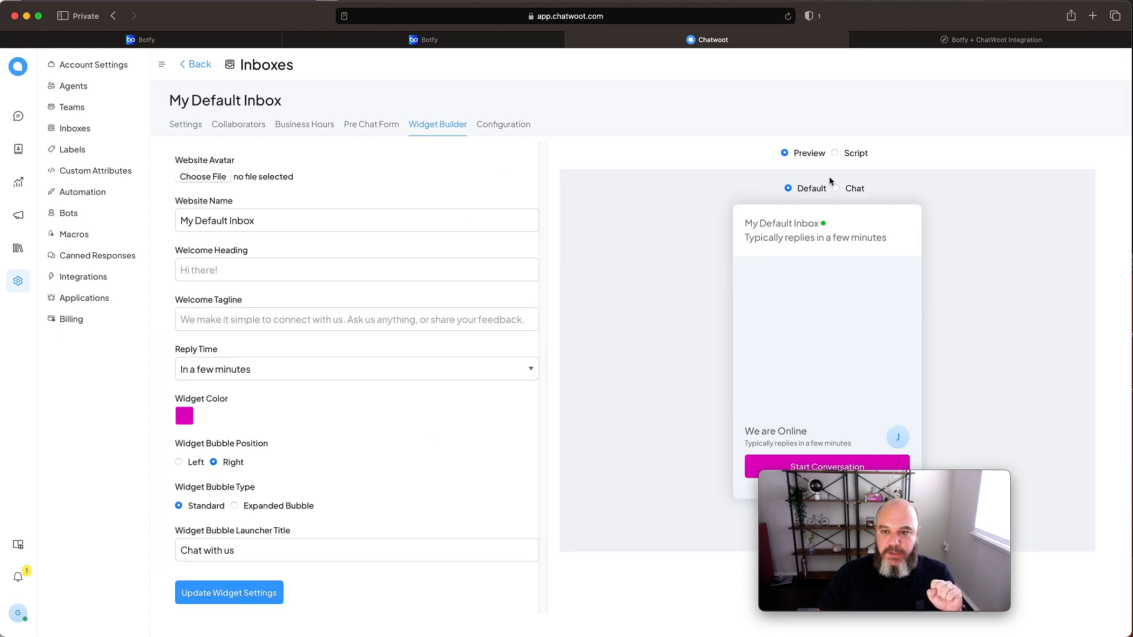
left_click(856, 156)
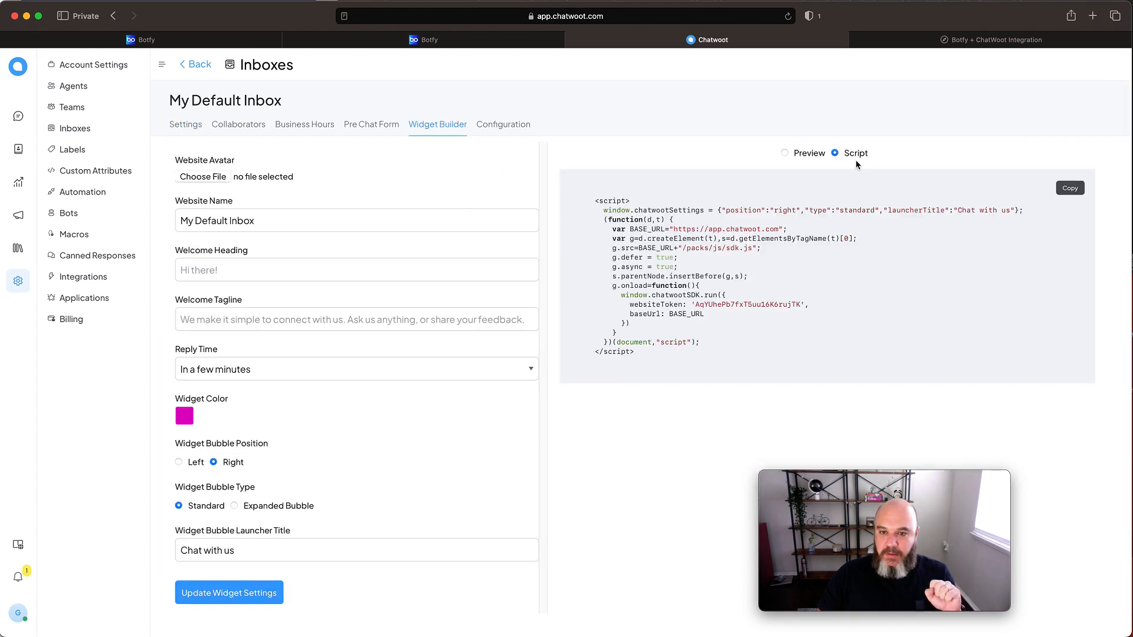
left_click(1077, 192)
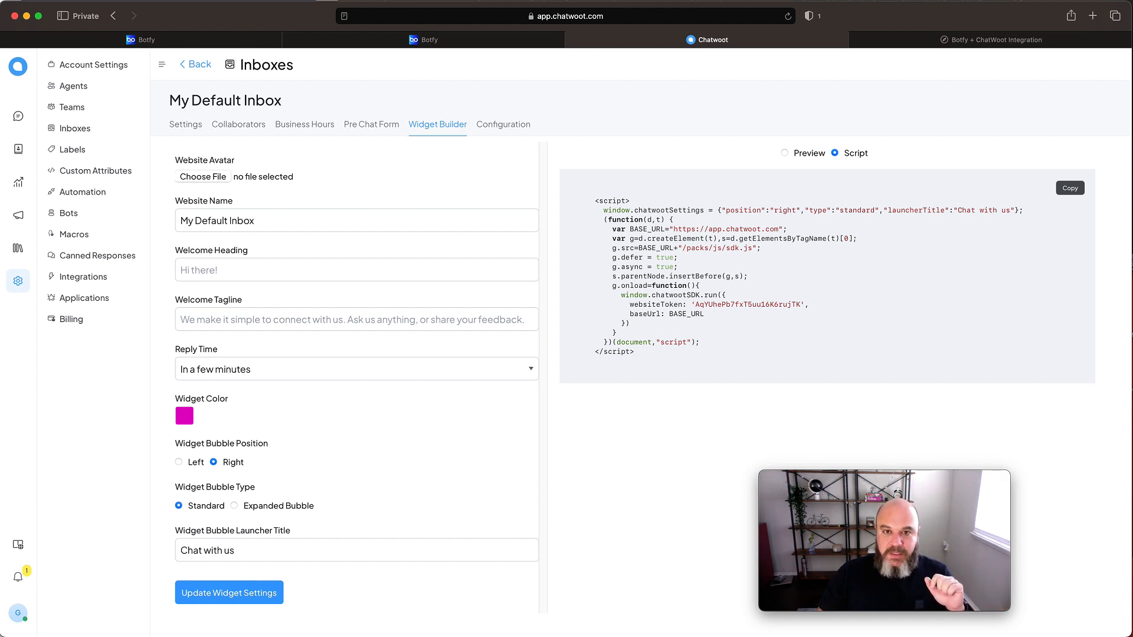
- Open the test page file index.html in the code editor and place its window below the ChatWoot script
key("super+Tab")
right_click(845, 635)
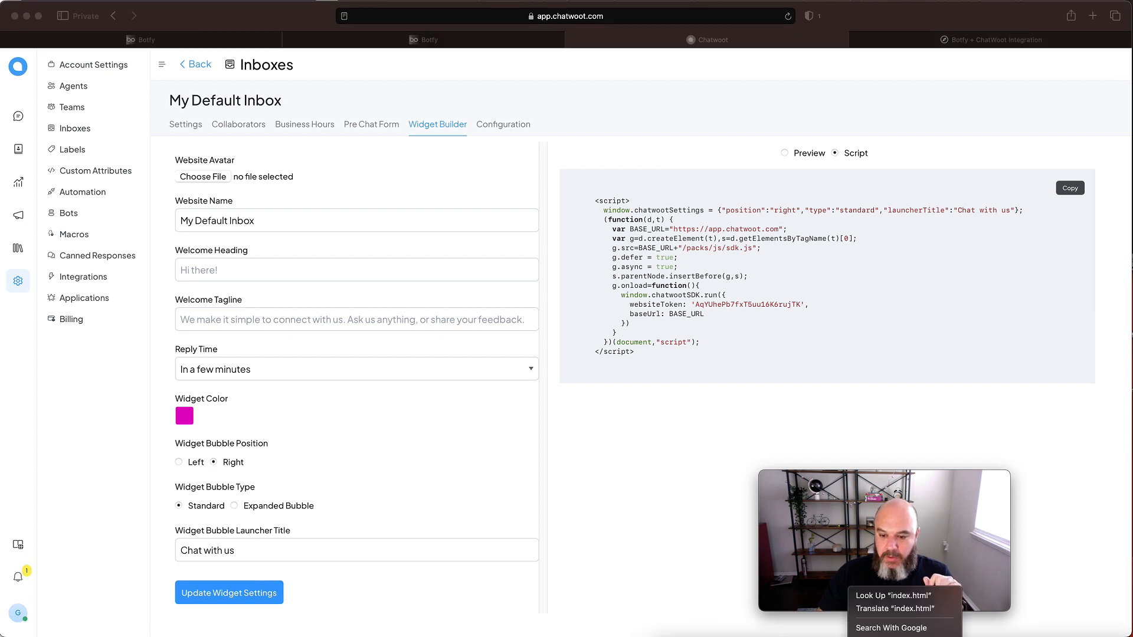
left_click(849, 635)
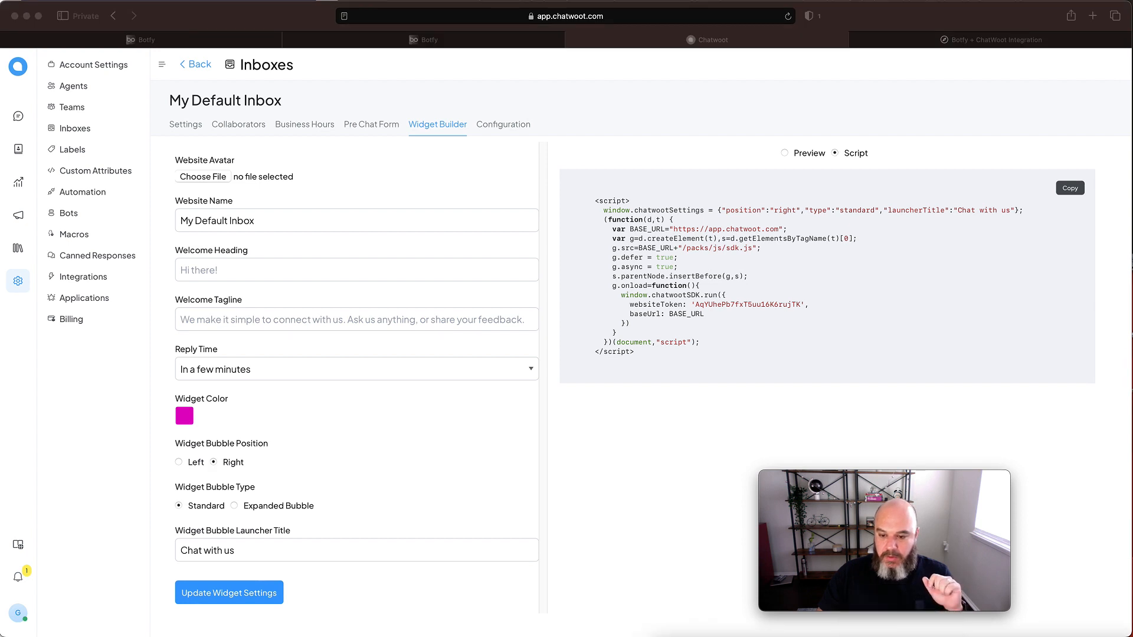
left_click(795, 116)
right_click(836, 635)
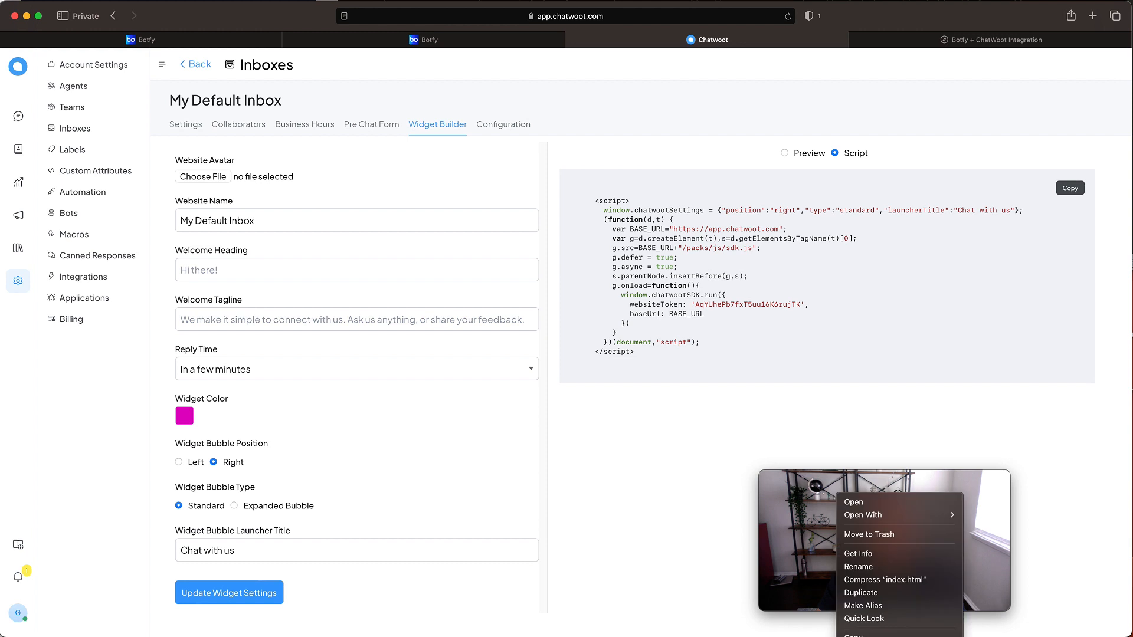
mouse_move(937, 516)
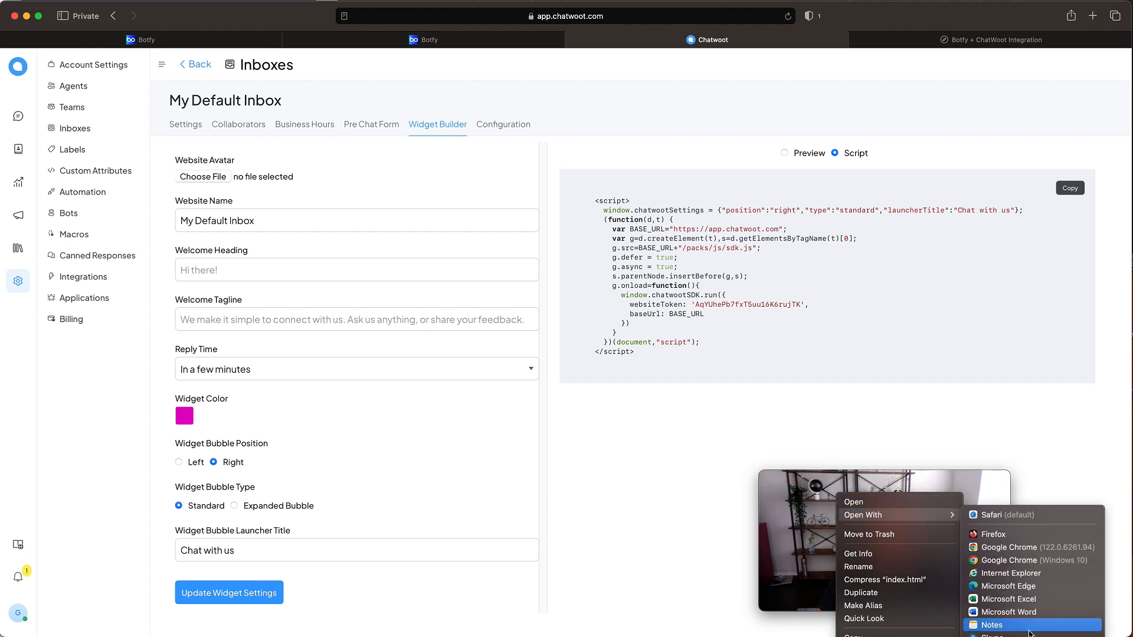
left_click(1000, 636)
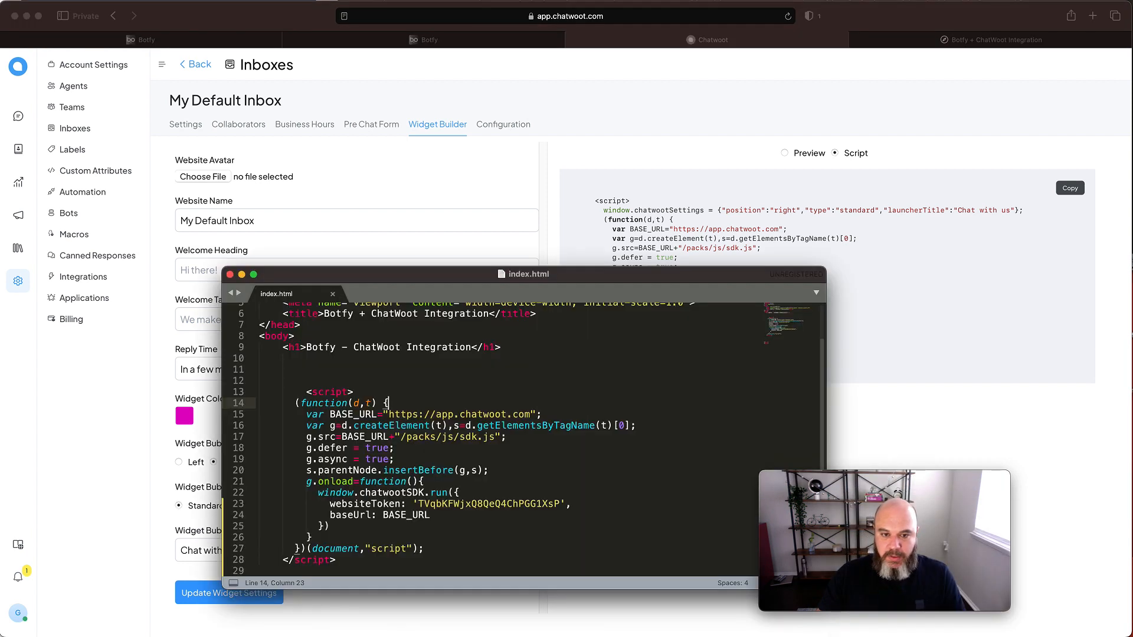
left_click(358, 414)
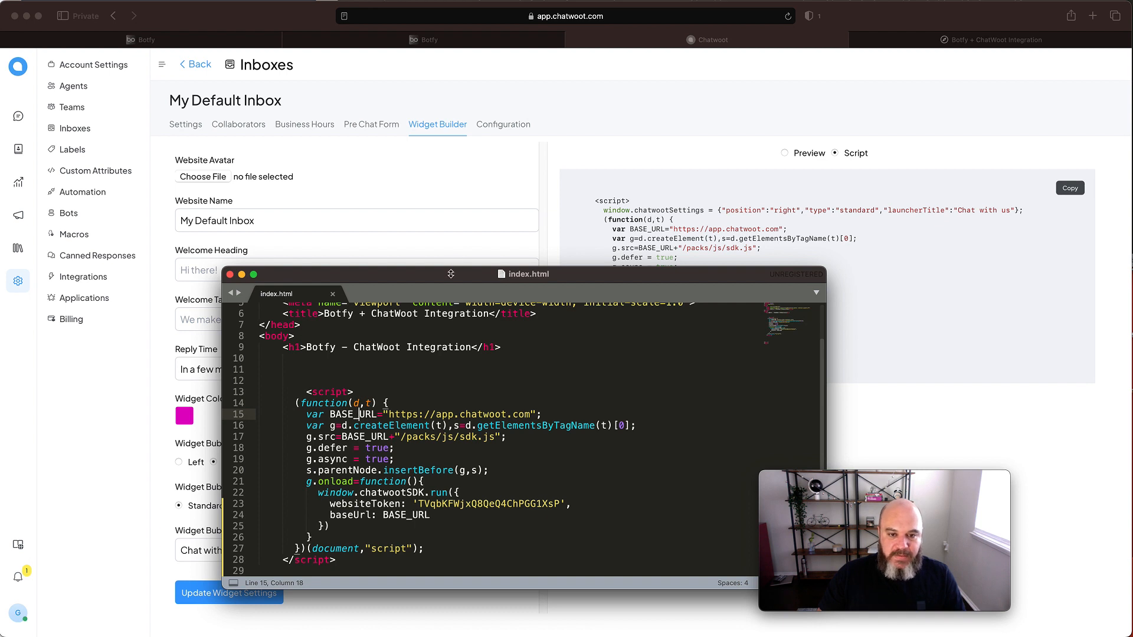
left_click_drag(452, 276, 452, 347)
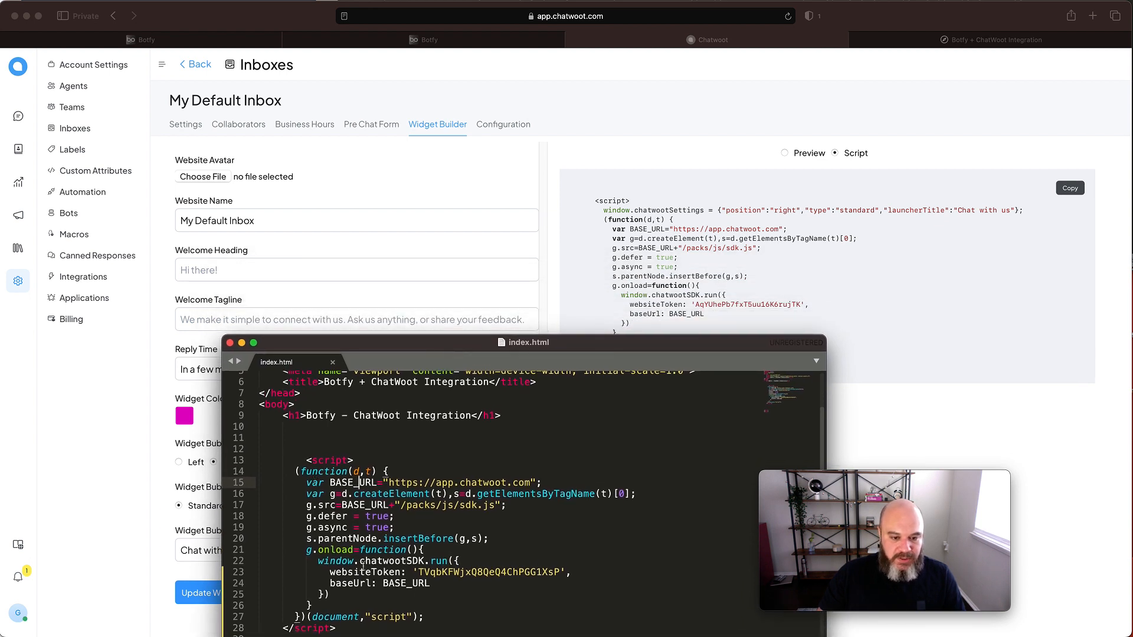
- Replace the existing widget script in index.html with the copied My Default Inbox script, including its website token
scroll(361, 565, "down", 3)
left_click_drag(336, 588, 269, 419)
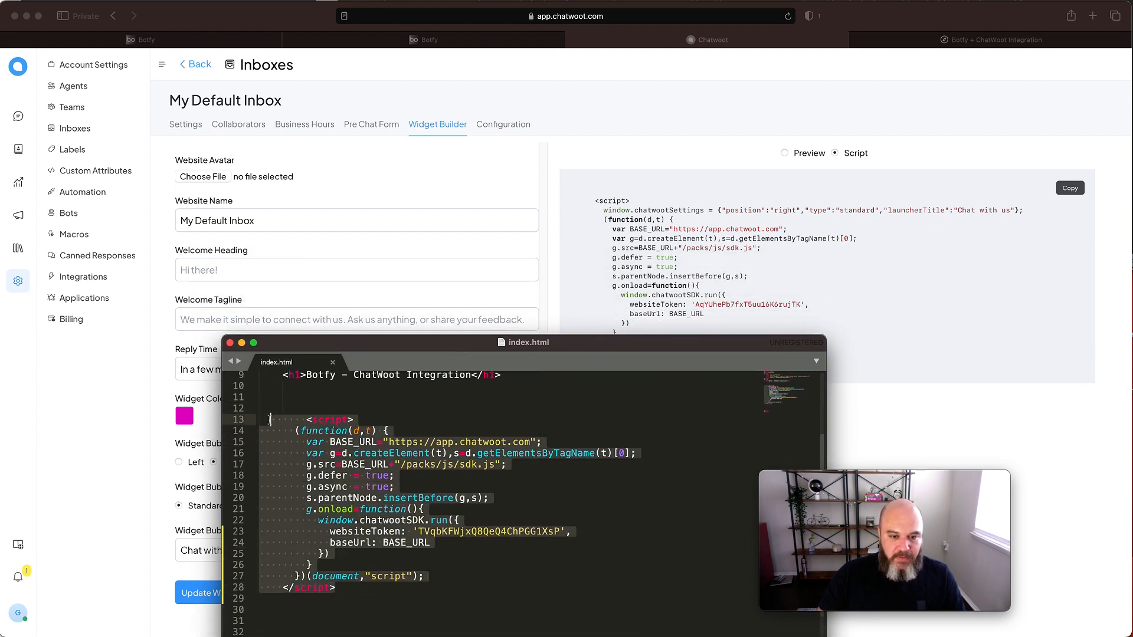
key("super+v")
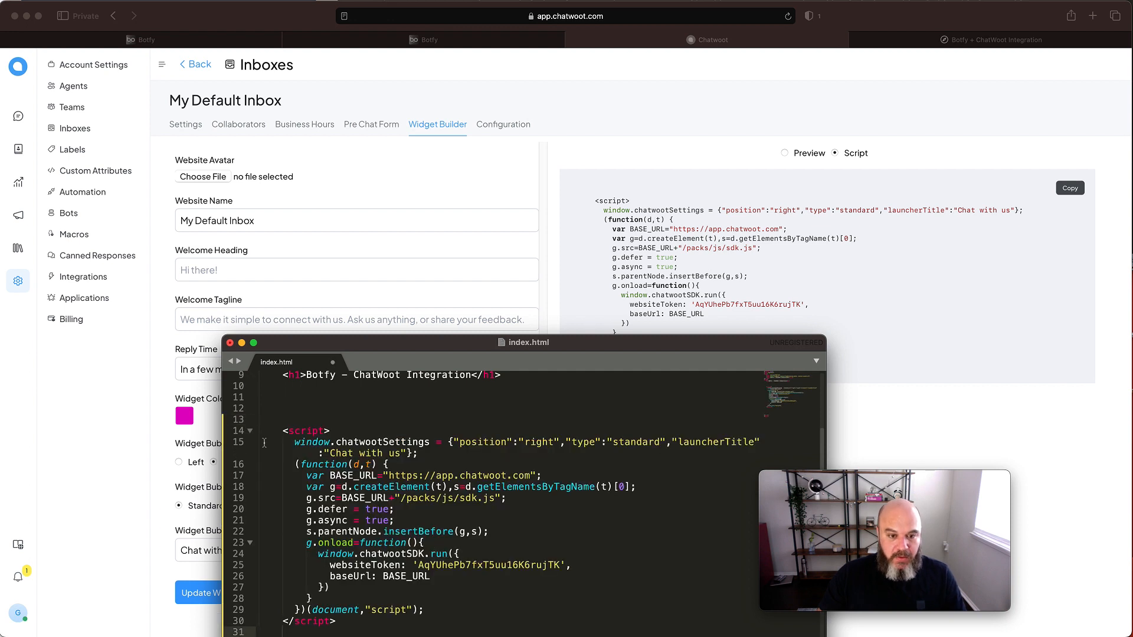
scroll(405, 443, "down", 2)
scroll(405, 444, "up", 3)
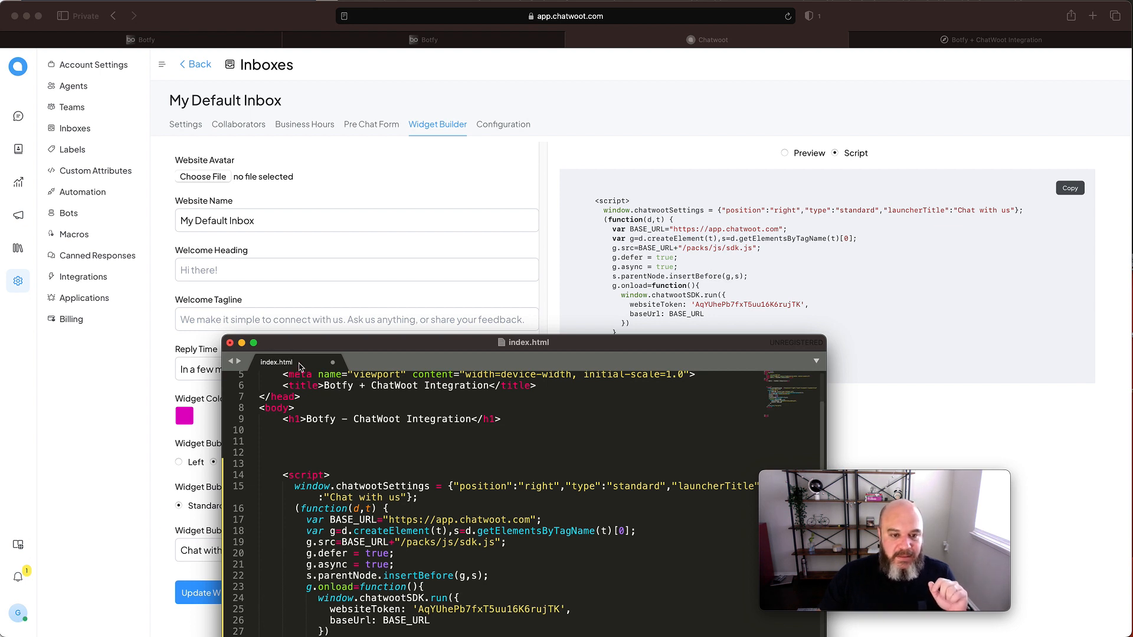
- Save index.html, then close and reopen the Botfy + ChatWoot Integration test page in the browser to load the new widget
key("super+s")
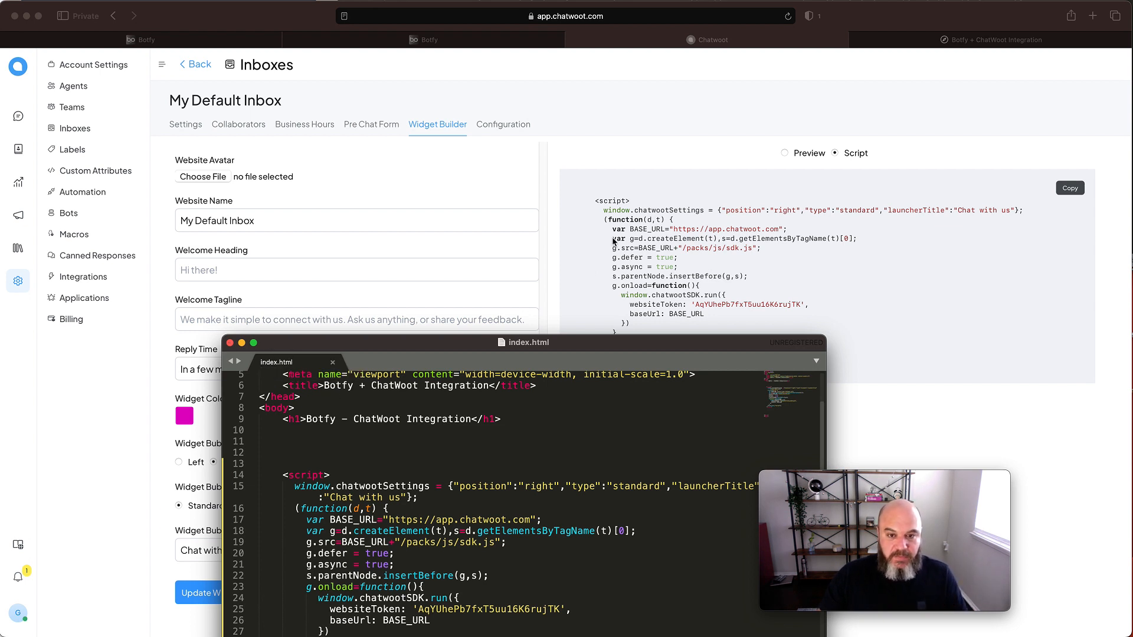
left_click(638, 129)
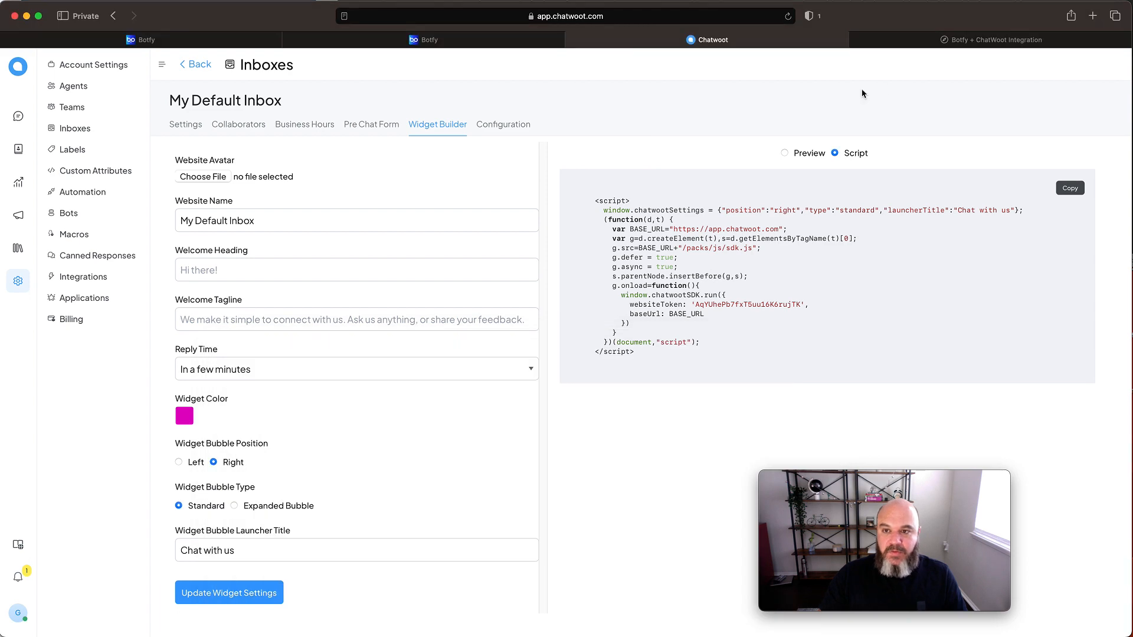
left_click(958, 40)
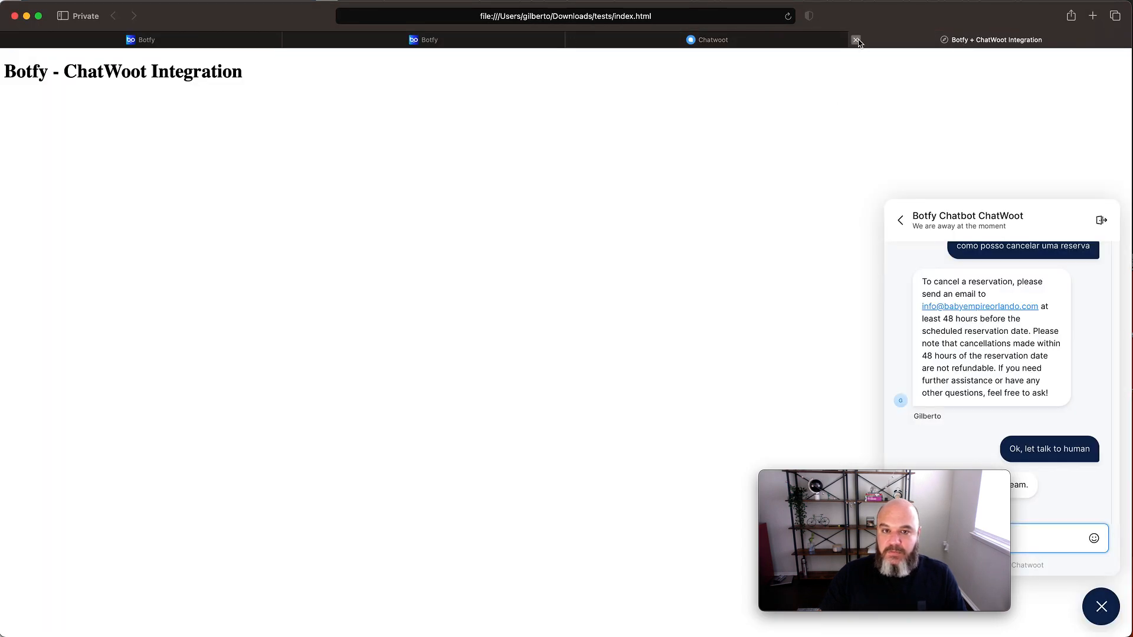
left_click(856, 39)
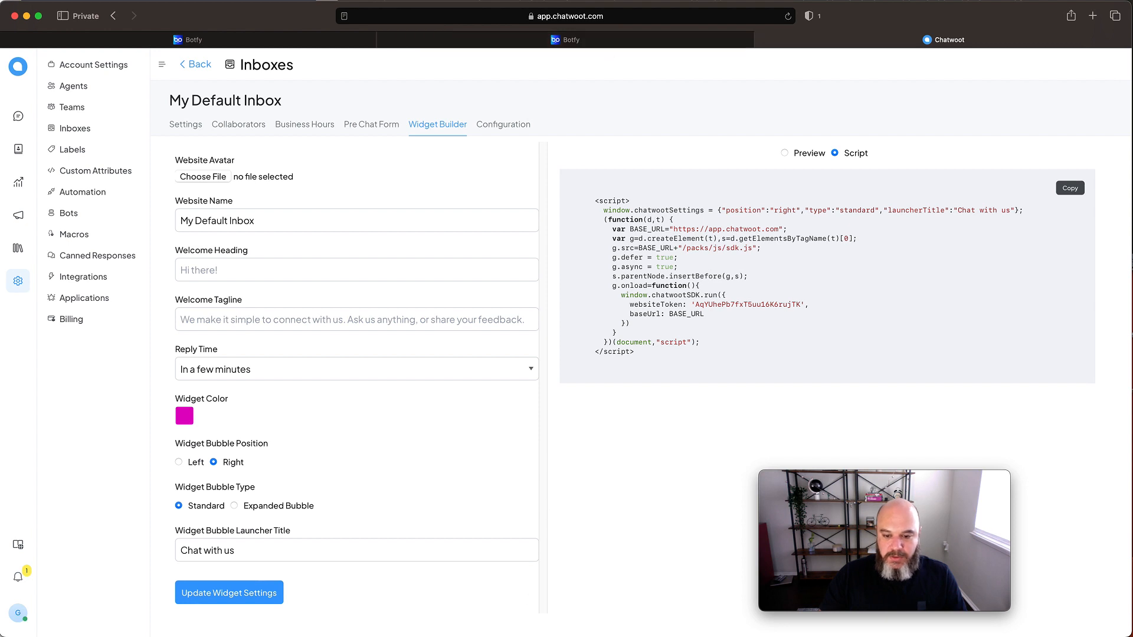
key("super+shift+t")
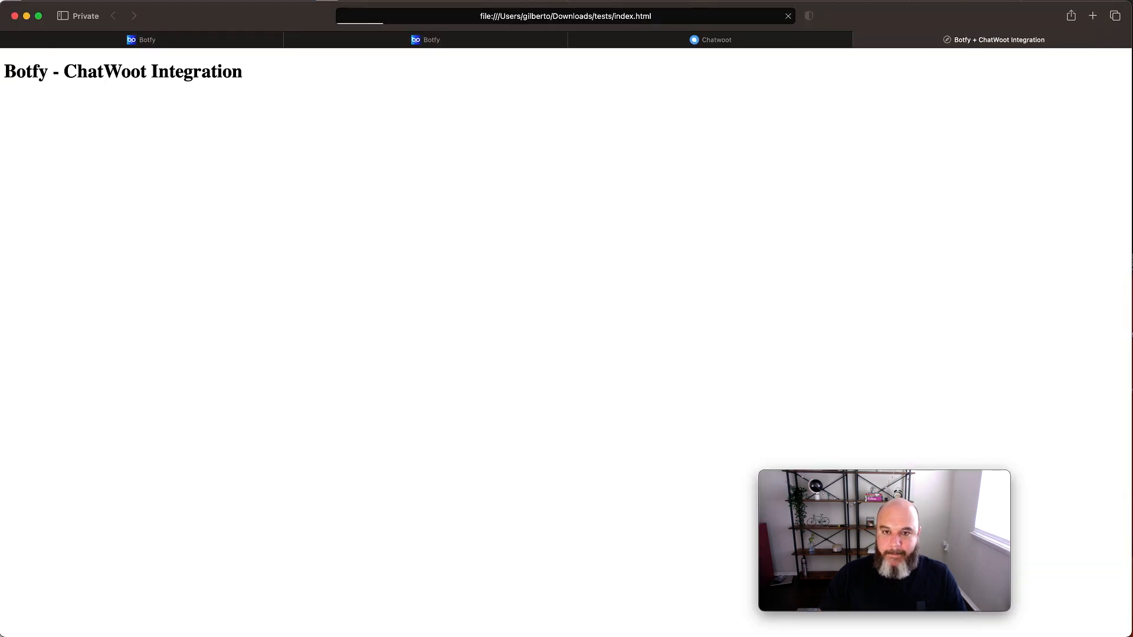
left_click_drag(946, 482, 632, 481)
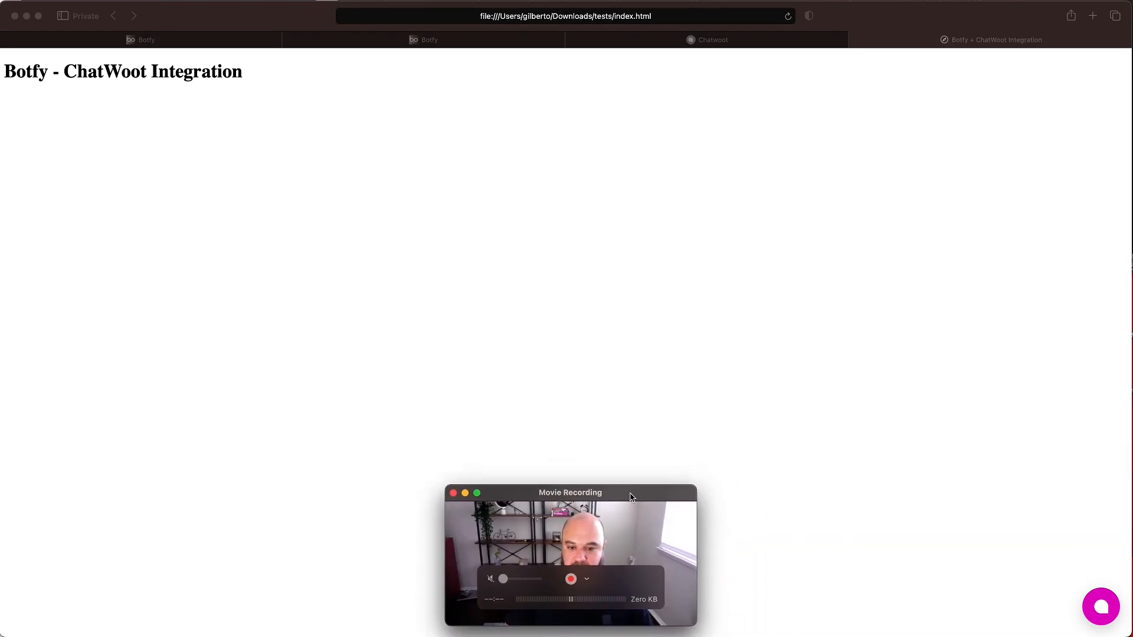
- Open the My Default Inbox chat widget on the test page and send the message "Bom dia"
left_click(1100, 609)
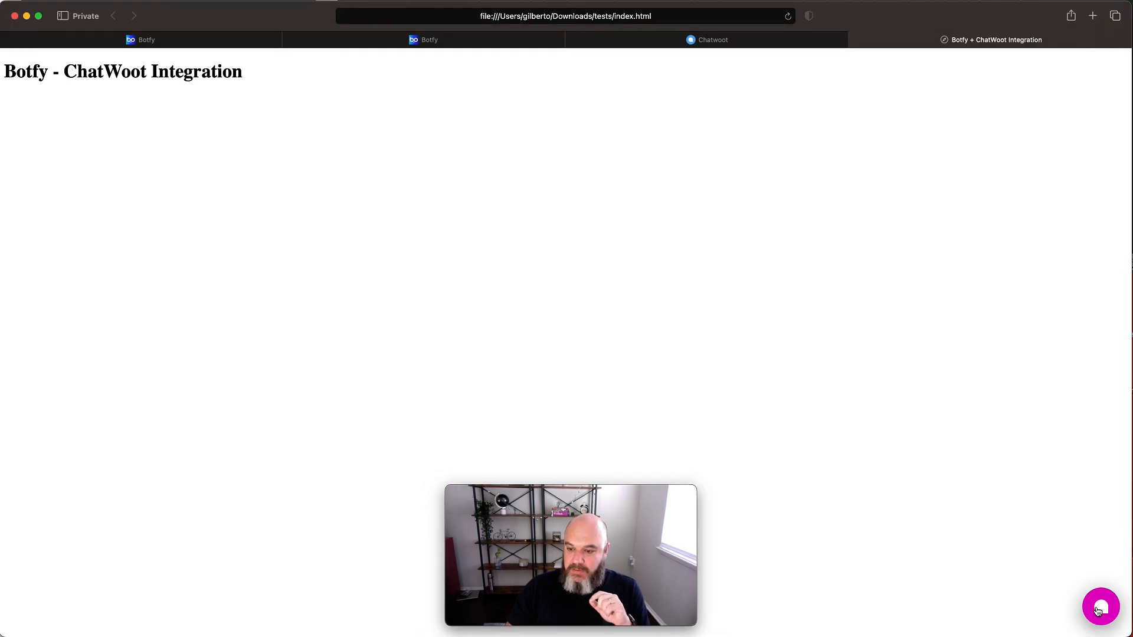
left_click(964, 538)
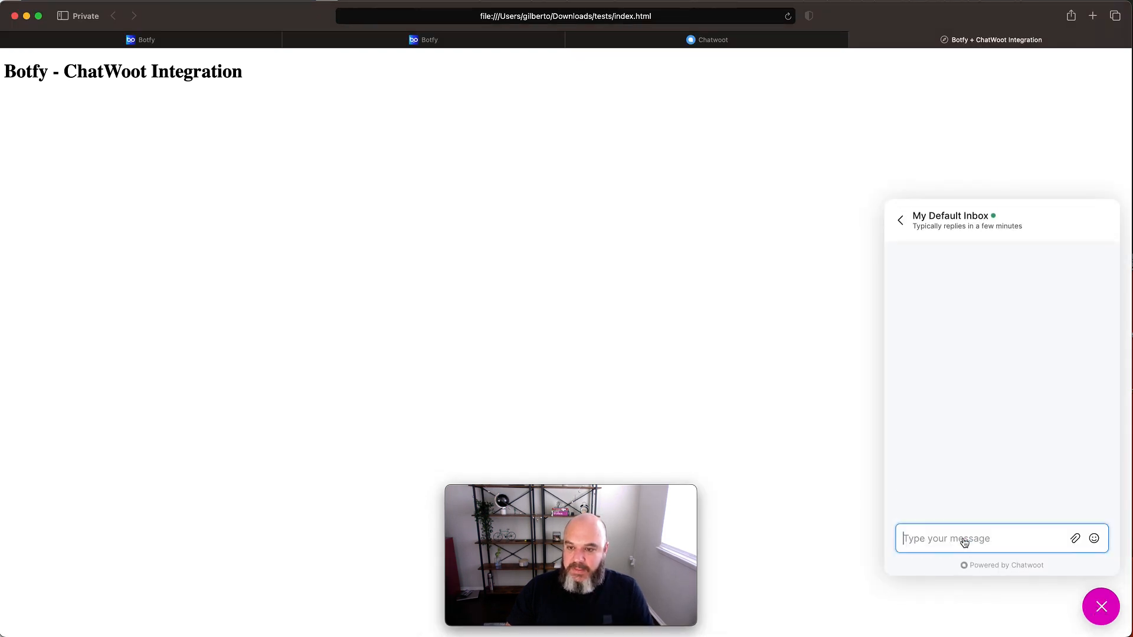
type("Bom dia")
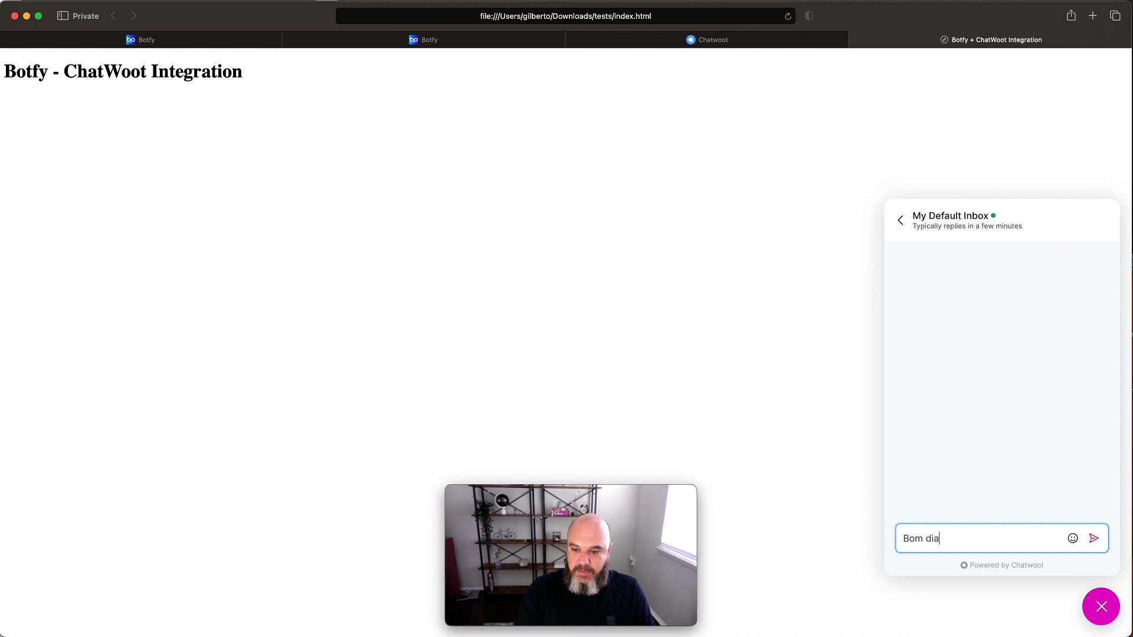
key("Return")
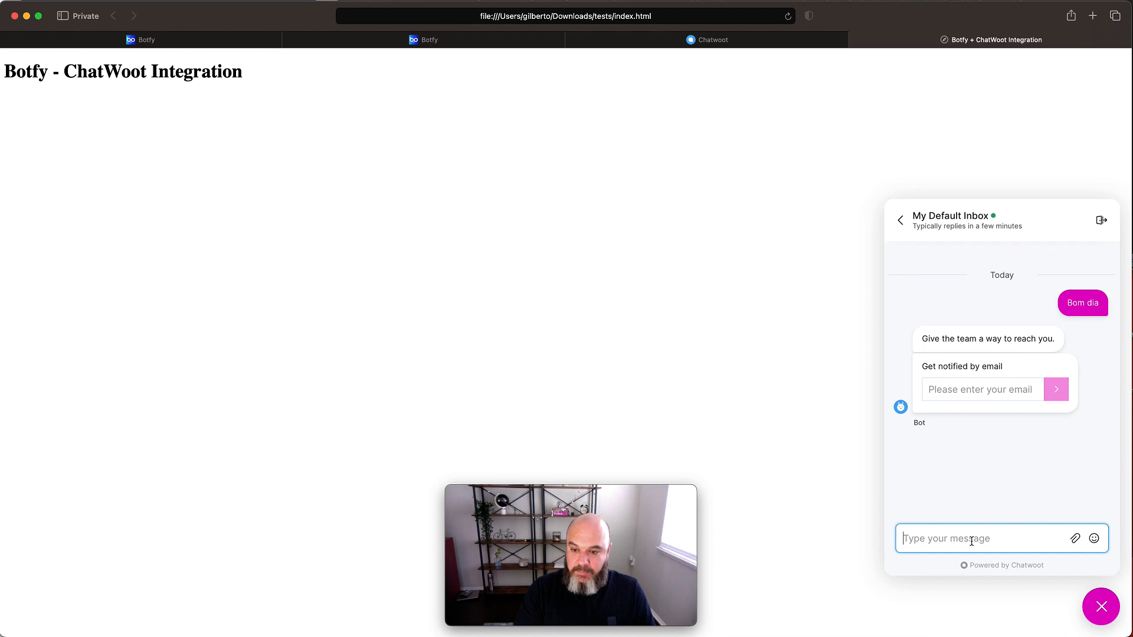
- Send the question "gostaria de saber como cancelar uma reserva." in the My Default Inbox chat widget
type("gostaria de saber")
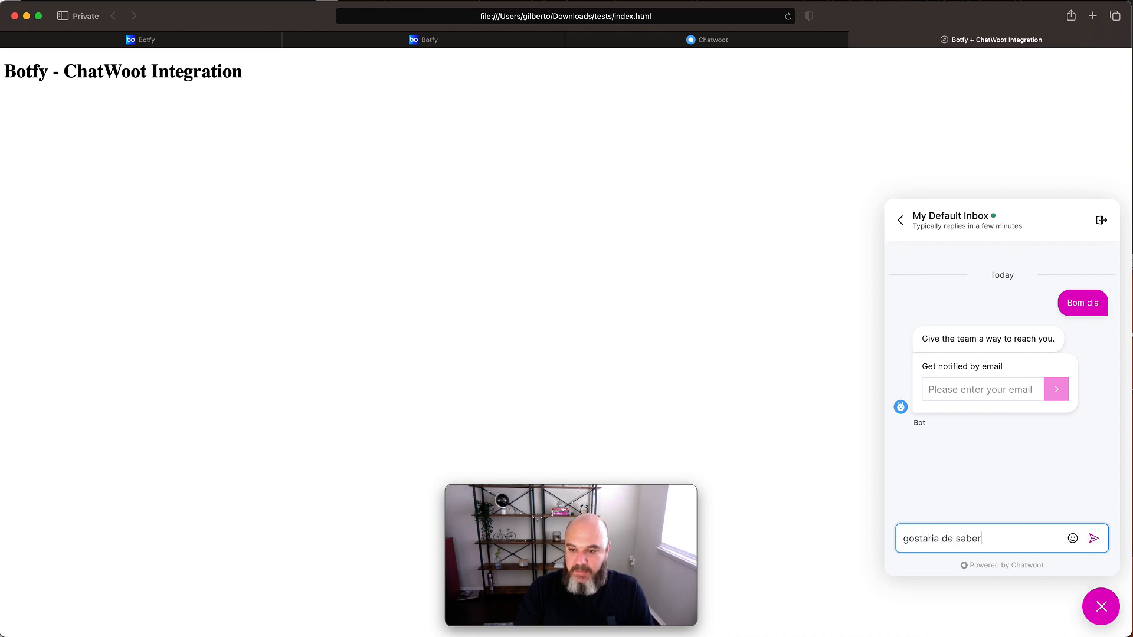
type(" como cancelar um")
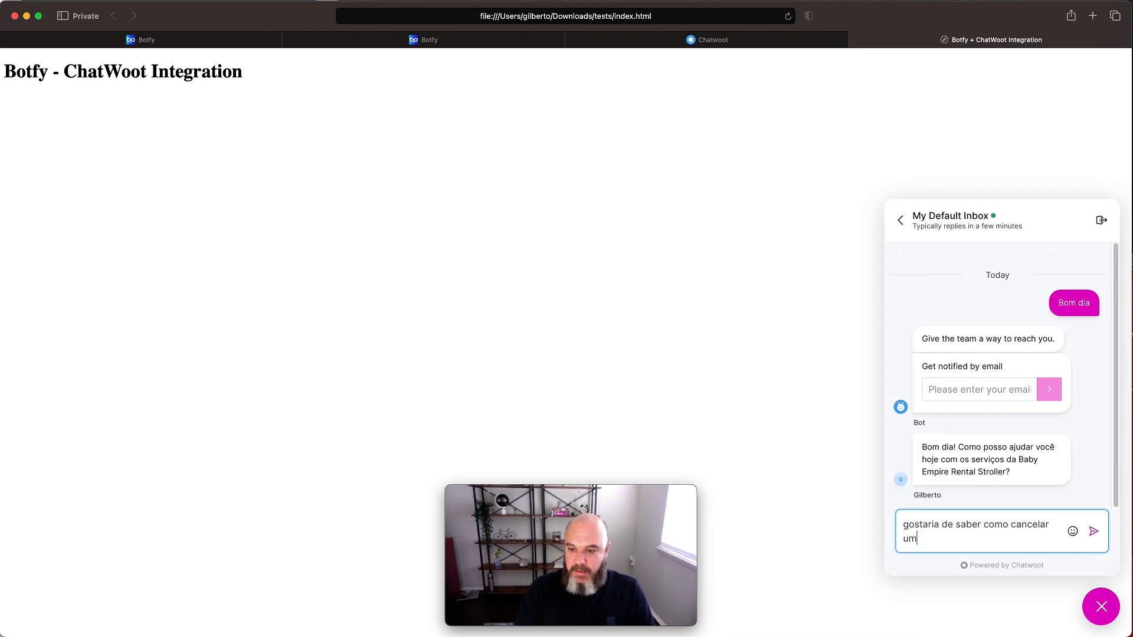
type("a")
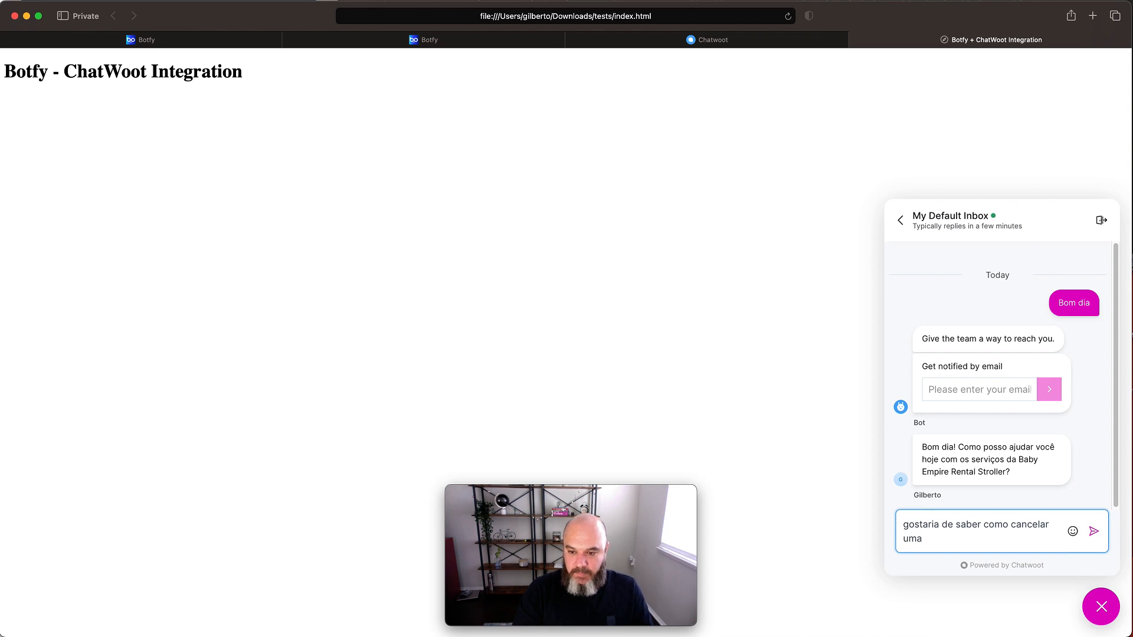
type(" reserva.")
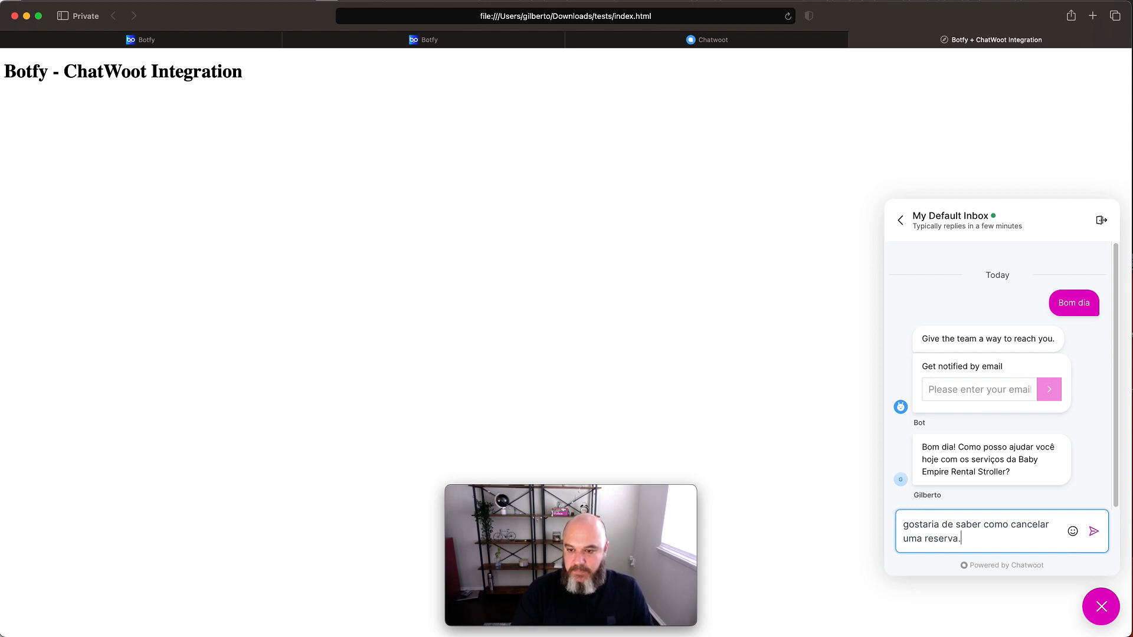
left_click(1094, 532)
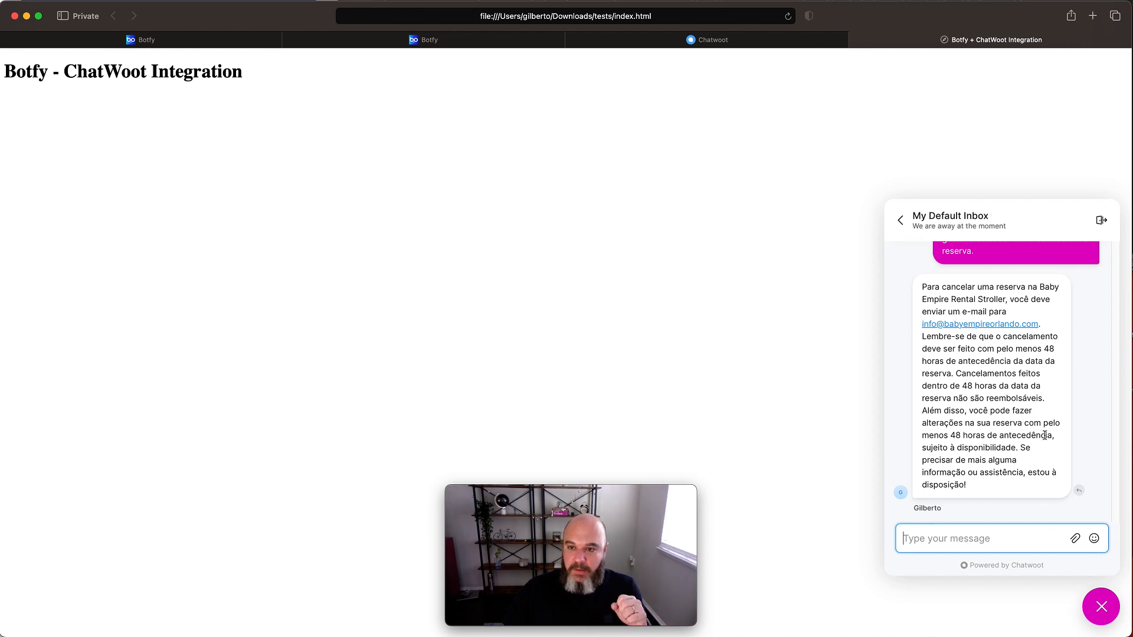
- Switch to ChatWoot and check the open conversations of My Default Inbox
left_click(756, 43)
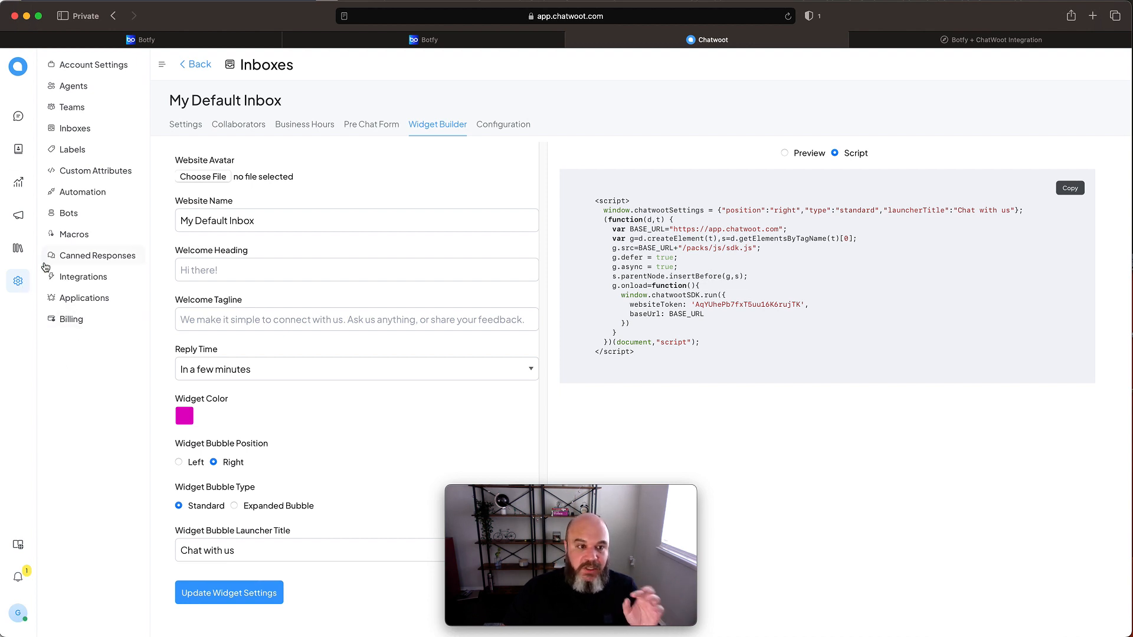
left_click(77, 131)
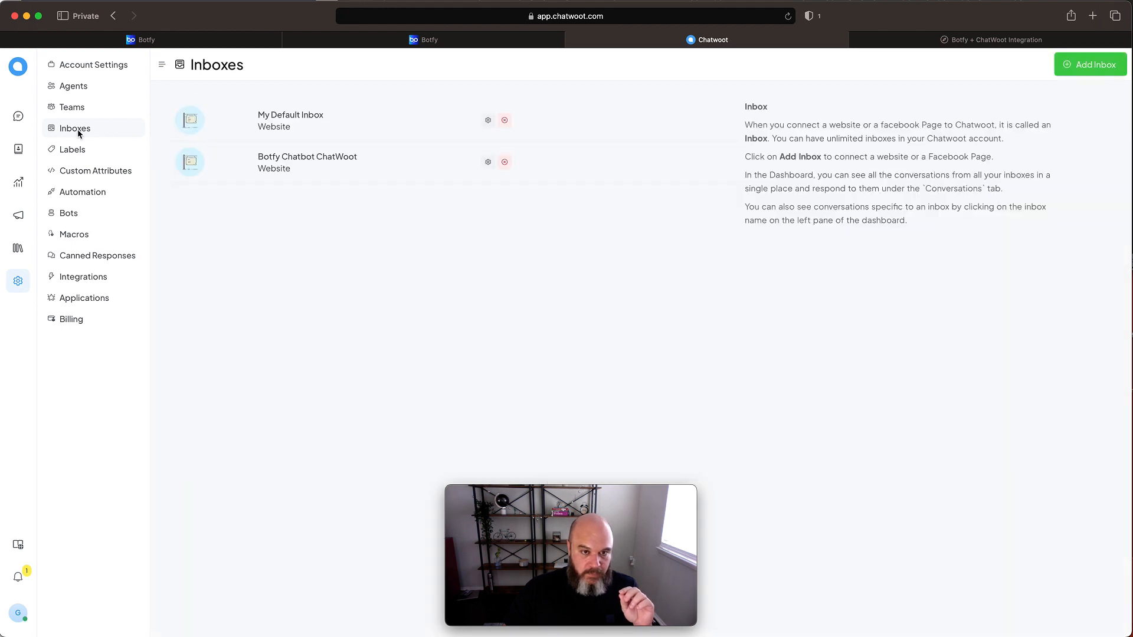
left_click(16, 115)
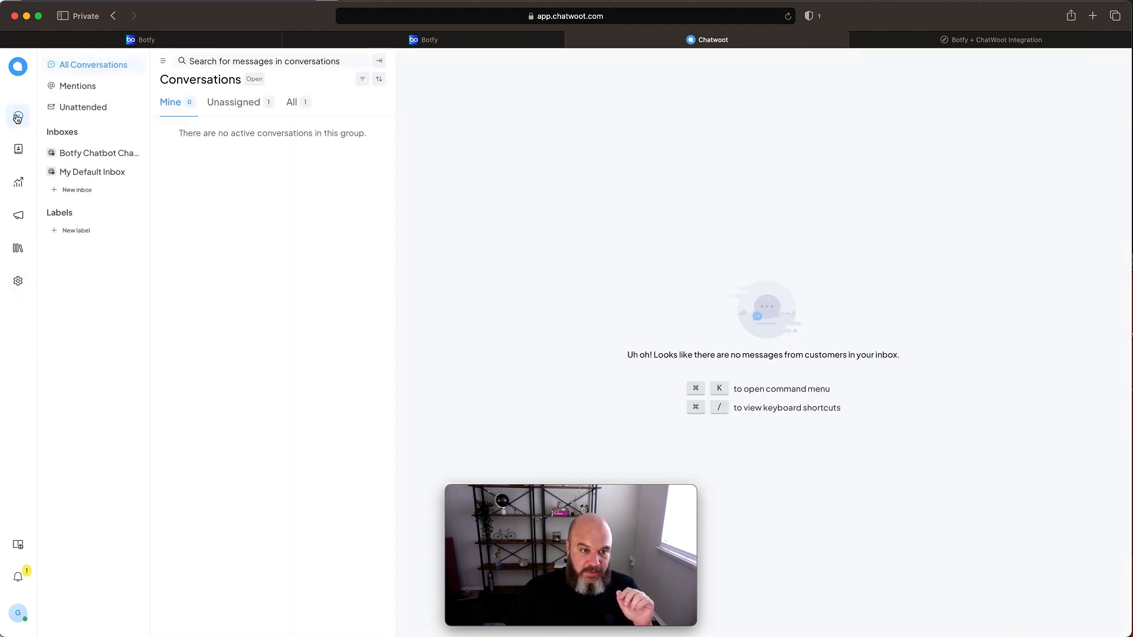
left_click(76, 176)
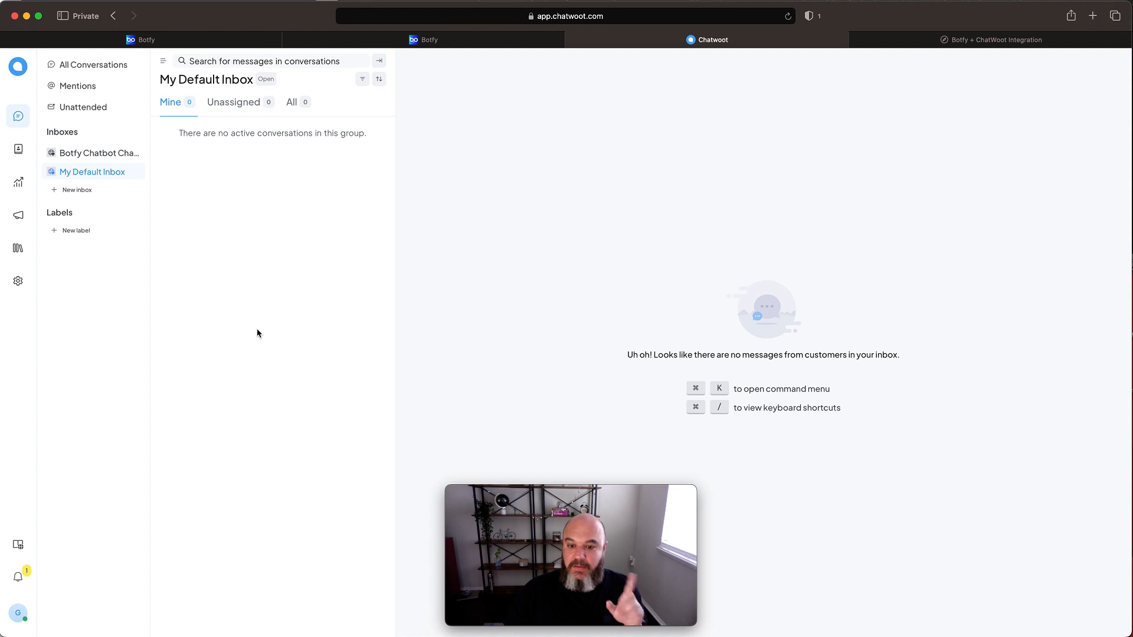
- Return to the test page and request a human agent by sending "Ok, me deixa falar com um atendente." in the chat
left_click(968, 40)
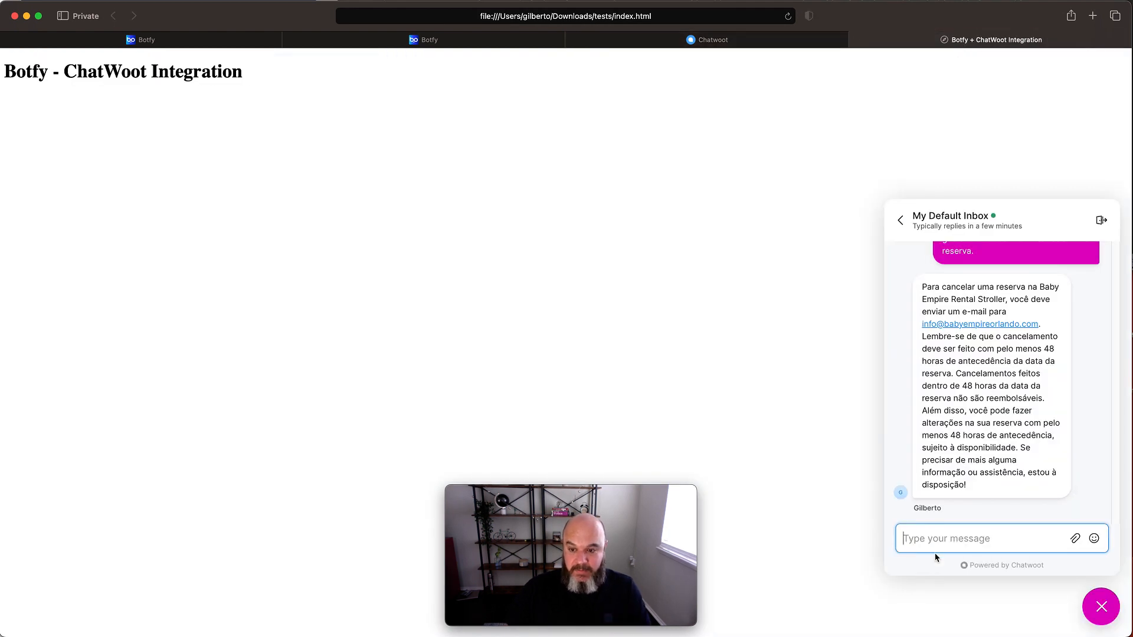
type("Ok, me deica")
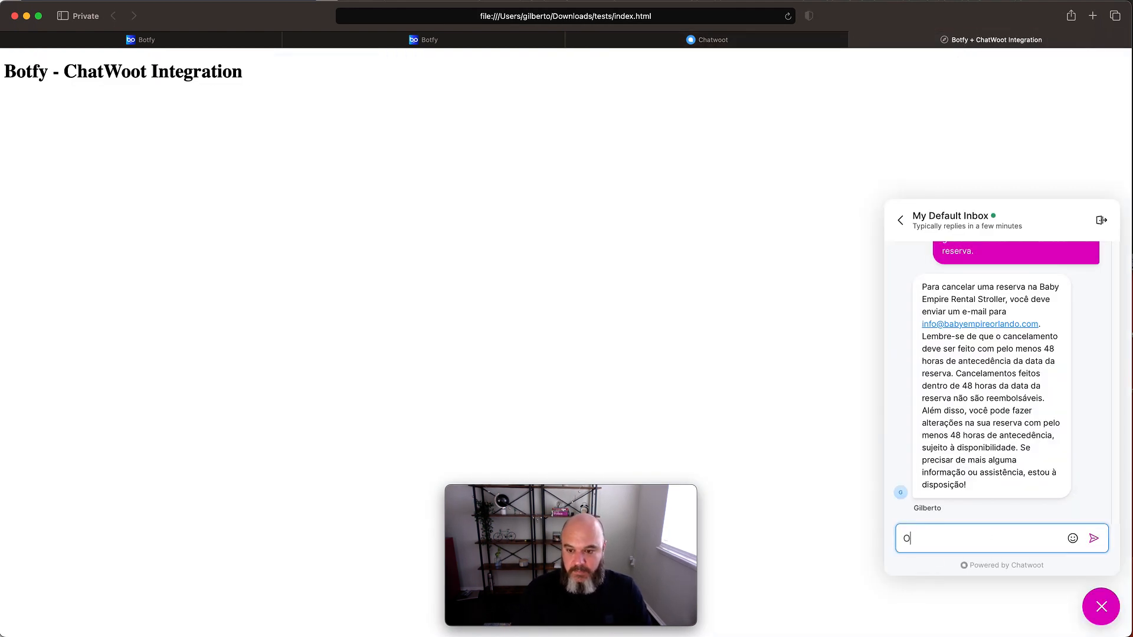
key("BackSpace")
key("BackSpace")
type("xa falar com um atendente")
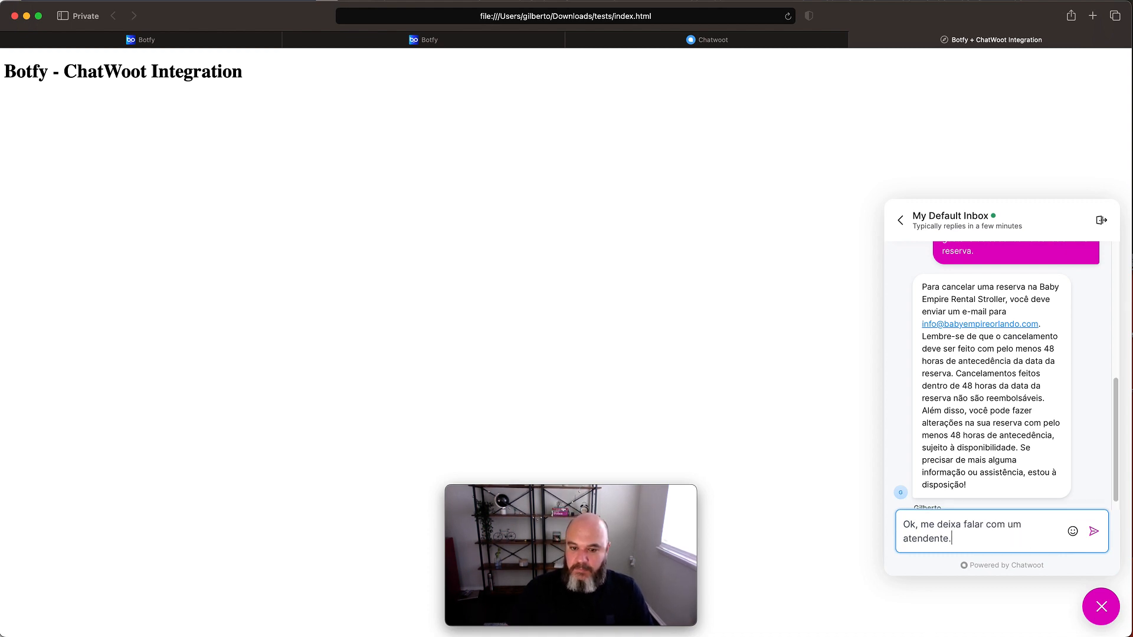
type(".")
left_click(1095, 534)
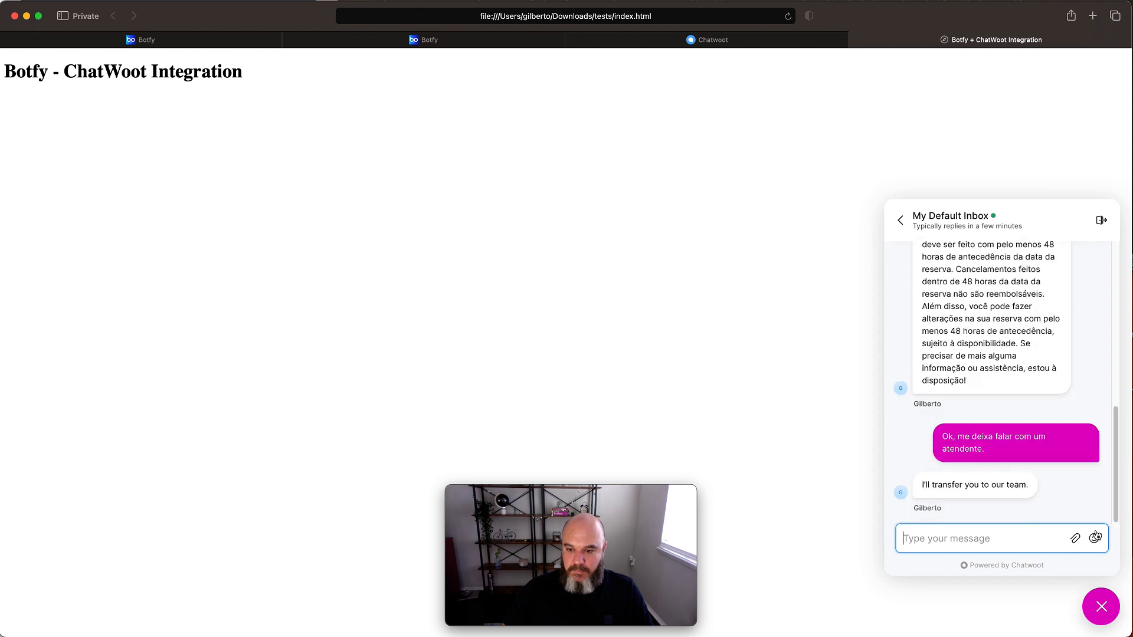
- Go back to ChatWoot and open the transferred conversation in My Default Inbox to review its messages and assigned agent
left_click(655, 41)
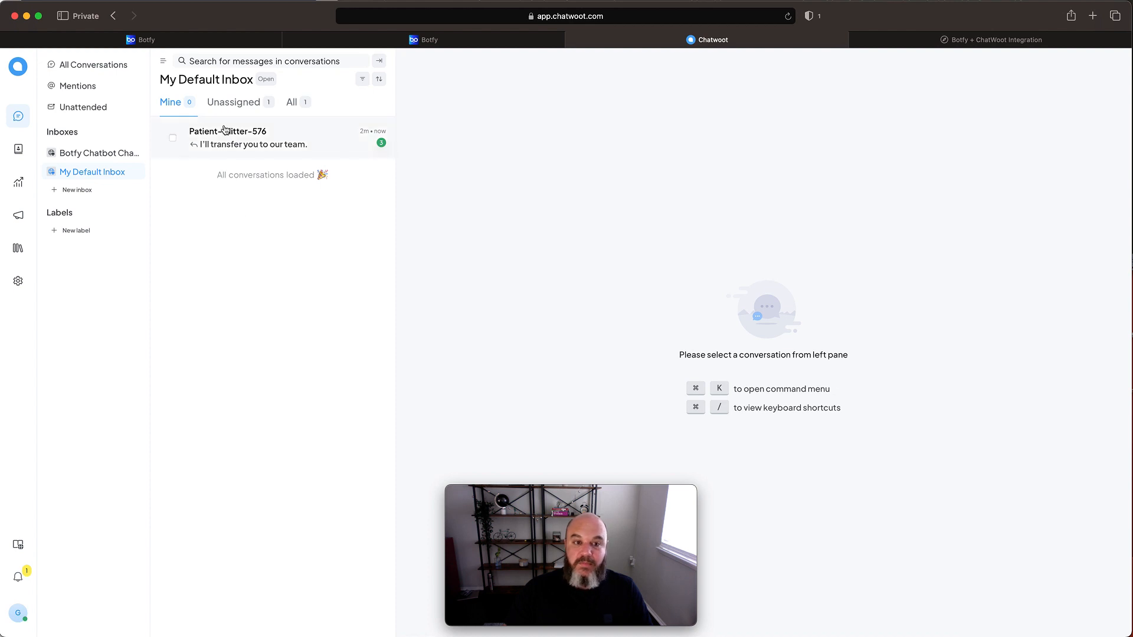
left_click(271, 144)
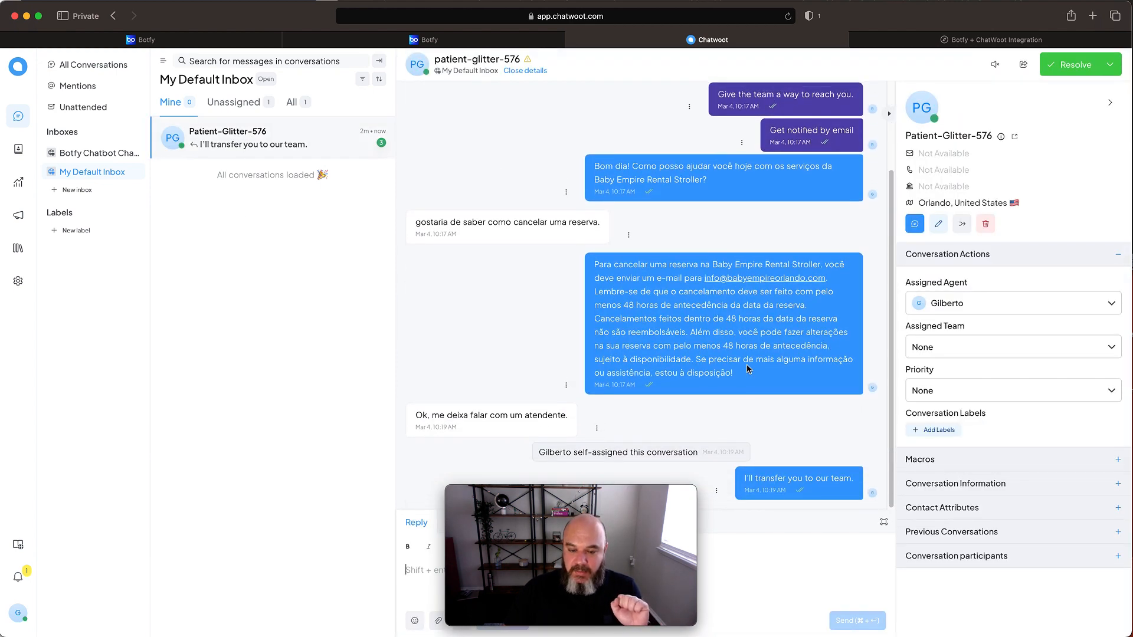
left_click_drag(573, 490, 987, 500)
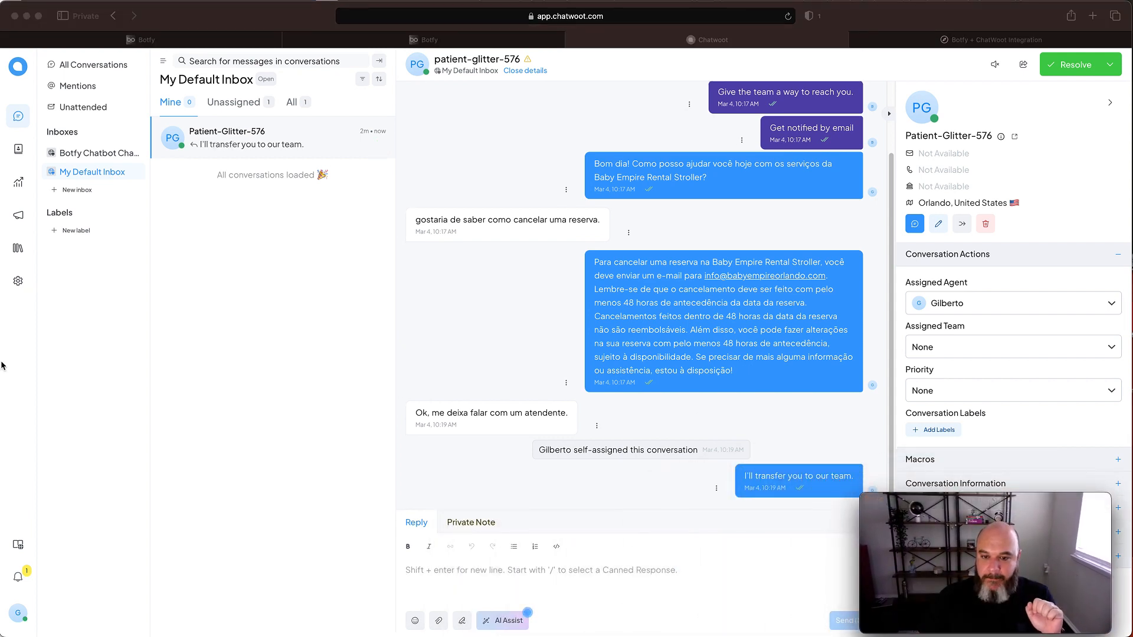